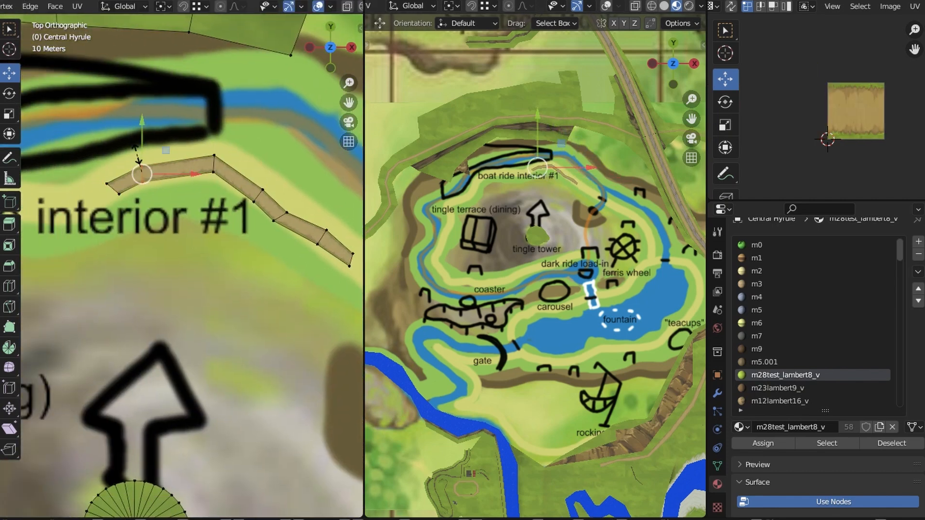
Select the path loop's inner edge vertices, extrude them and scale the extrusion inward to form an inner border strip
drag(230, 249, 190, 187)
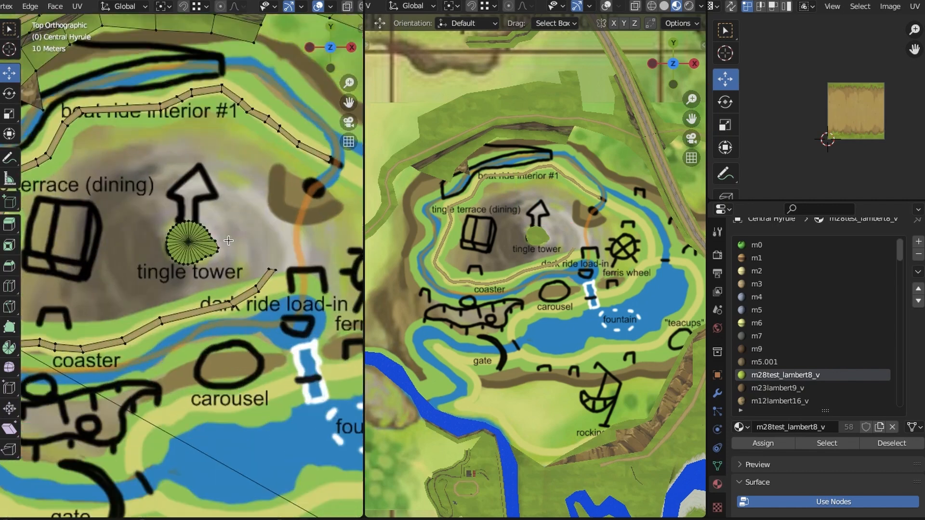
scroll(120, 140, up, 6)
shift+click(115, 143)
shift+click(103, 100)
shift+click(110, 91)
shift+click(180, 61)
shift+click(205, 46)
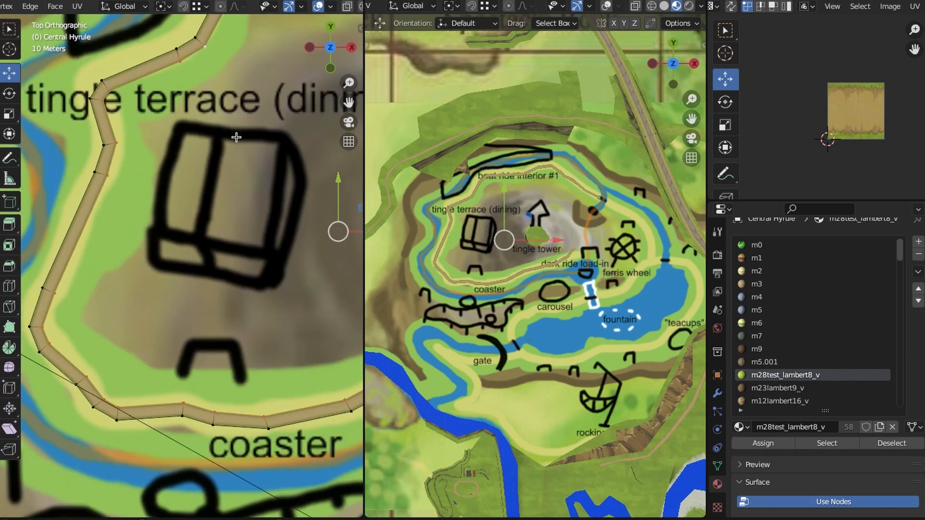
shift+middle_drag(236, 136, 77, 226)
scroll(193, 192, down, 2)
shift+middle_drag(189, 283, 239, 238)
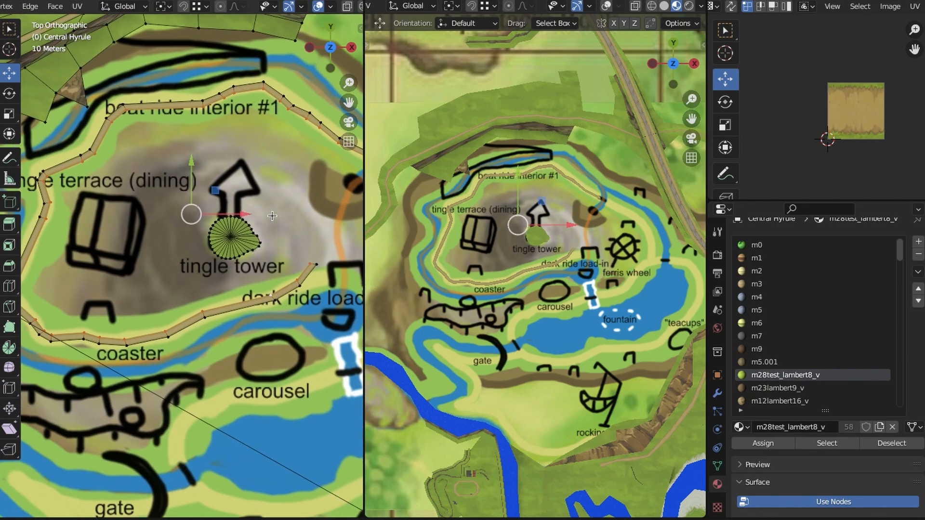
key(e)
key(s)
click(262, 215)
Select the new inner strip along the path's edge and give it the grass material
scroll(270, 269, up, 2)
shift+click(204, 274)
shift+middle_drag(77, 284, 217, 288)
shift+click(103, 270)
shift+click(98, 259)
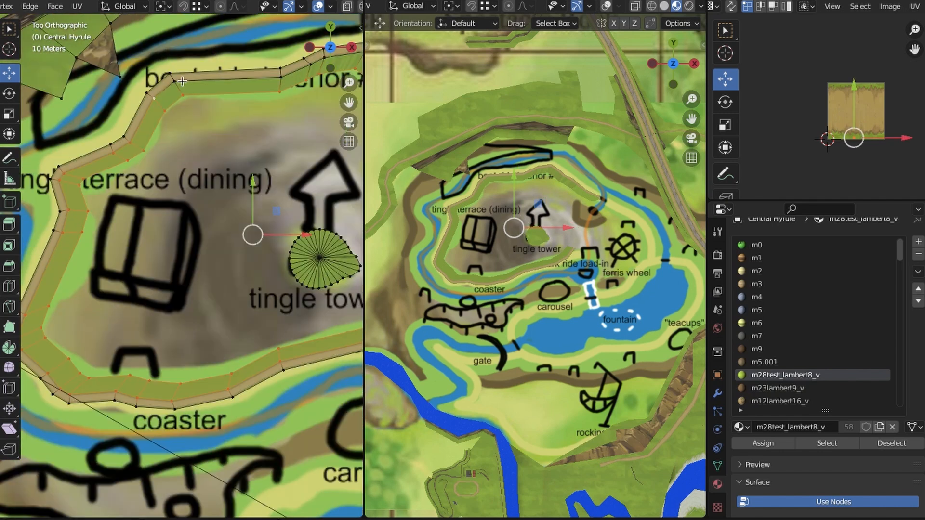
shift+click(175, 82)
shift+middle_drag(308, 270, 149, 283)
key(alt+a)
Reposition the inner strip's vertices from the dark ride load-in end toward the coaster so the strip follows the path
scroll(269, 308, up, 3)
shift+middle_drag(217, 312, 245, 250)
click(255, 259)
click(227, 225)
key(g)
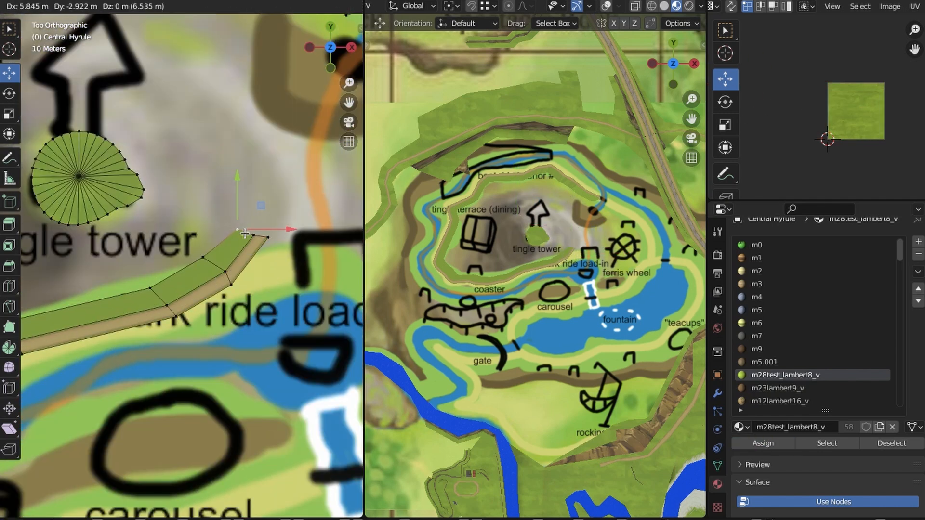
drag(245, 234, 248, 236)
click(150, 288)
shift+middle_drag(106, 299, 284, 246)
shift+middle_drag(159, 270, 215, 241)
click(161, 292)
Move the inner strip's vertices around the western bend up to the tingle terrace to even out its width
shift+middle_drag(78, 303, 305, 235)
click(146, 212)
drag(147, 211, 165, 227)
click(175, 220)
click(141, 188)
drag(142, 187, 125, 197)
shift+middle_drag(108, 159, 172, 208)
click(161, 188)
drag(158, 188, 142, 190)
drag(189, 106, 190, 105)
shift+middle_drag(190, 72, 167, 178)
drag(170, 143, 162, 139)
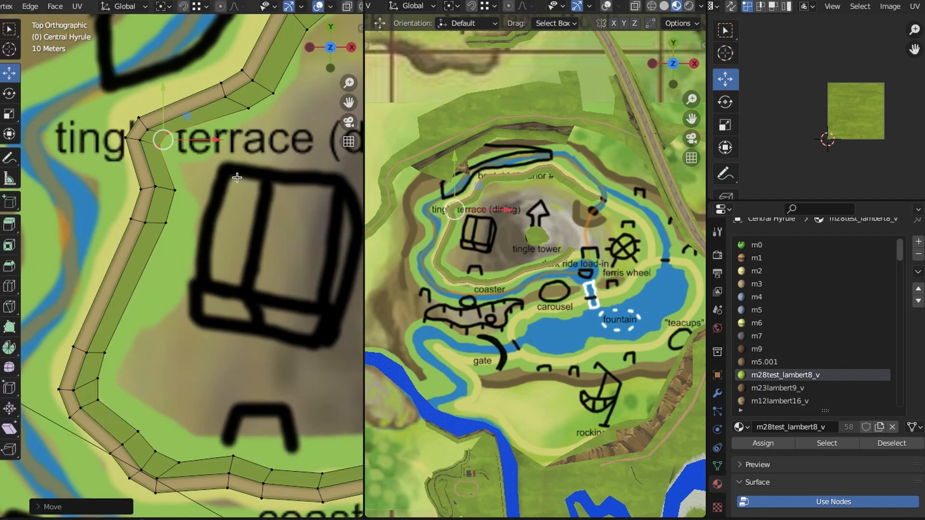
Pull the inner strip's vertices closer to the path along the northern stretch by boat ride interior #1
shift+middle_drag(169, 135, 120, 215)
drag(241, 207, 196, 181)
shift+middle_drag(198, 179, 119, 226)
drag(236, 170, 163, 128)
shift+middle_drag(299, 120, 165, 117)
drag(192, 142, 174, 112)
shift+middle_drag(279, 192, 192, 171)
click(231, 170)
Select the path loop's outer edge vertices, extrude them and scale them outward to form an outer grass strip
click(282, 209)
shift+click(241, 184)
shift+middle_drag(145, 145, 238, 140)
shift+middle_drag(121, 155, 273, 117)
shift+click(99, 186)
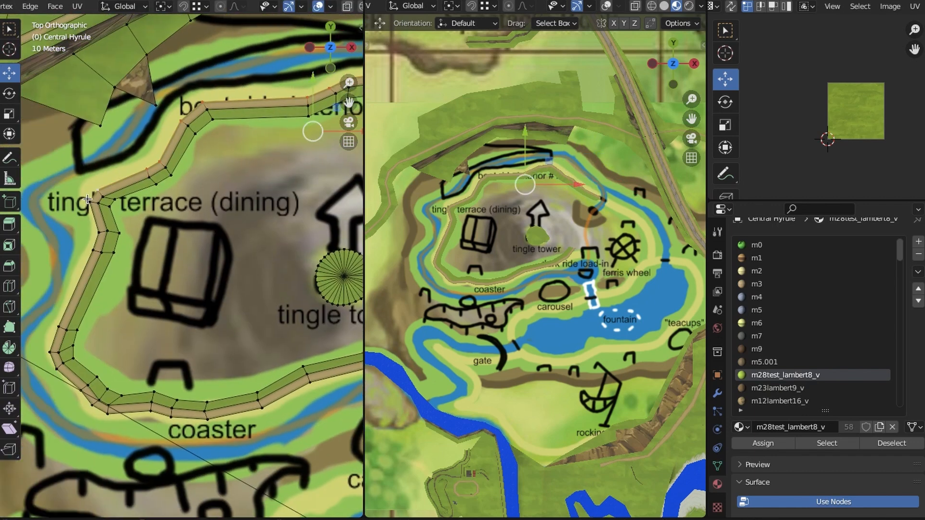
shift+middle_drag(96, 299, 88, 171)
shift+middle_drag(241, 260, 179, 278)
shift+click(193, 293)
shift+click(241, 269)
shift+middle_drag(255, 192, 171, 276)
scroll(217, 217, down, 2)
key(e)
shift+middle_drag(193, 193, 275, 180)
key(s)
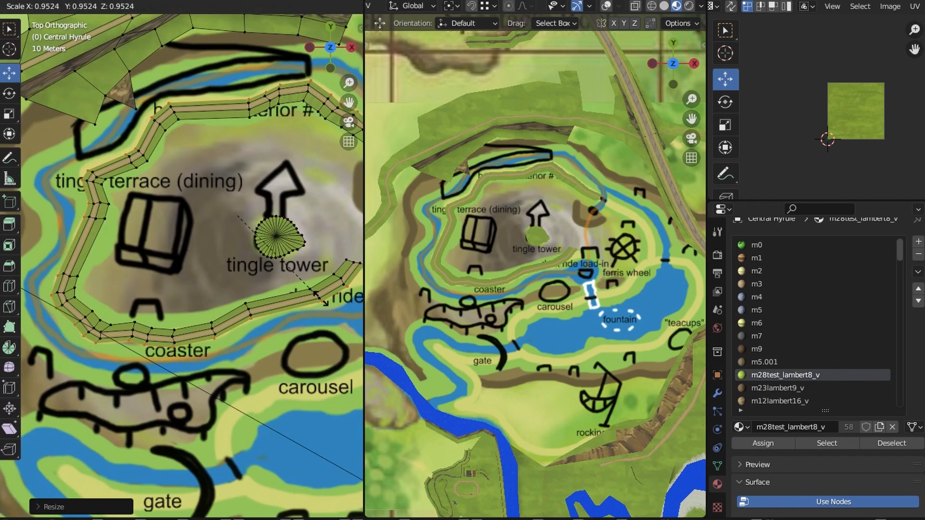
click(231, 260)
Level the path cross-sections at the dark ride load-in end by scaling their edge vertices to 0 along Z
middle_drag(173, 352, 209, 333)
click(208, 337)
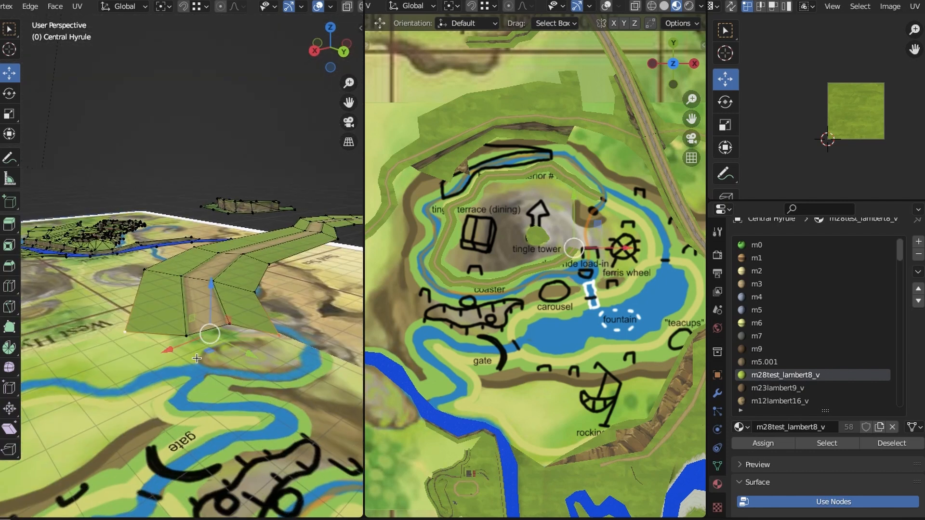
key(KP_7)
scroll(252, 254, up, 5)
click(227, 148)
key(s)
key(z)
key(0)
shift+middle_drag(130, 188, 299, 207)
click(90, 270)
shift+click(97, 318)
key(s)
key(z)
key(0)
Level the path cross-sections from the coaster to the southwestern bend by scaling their edge vertices to 0 along Z
shift+middle_drag(92, 289, 320, 265)
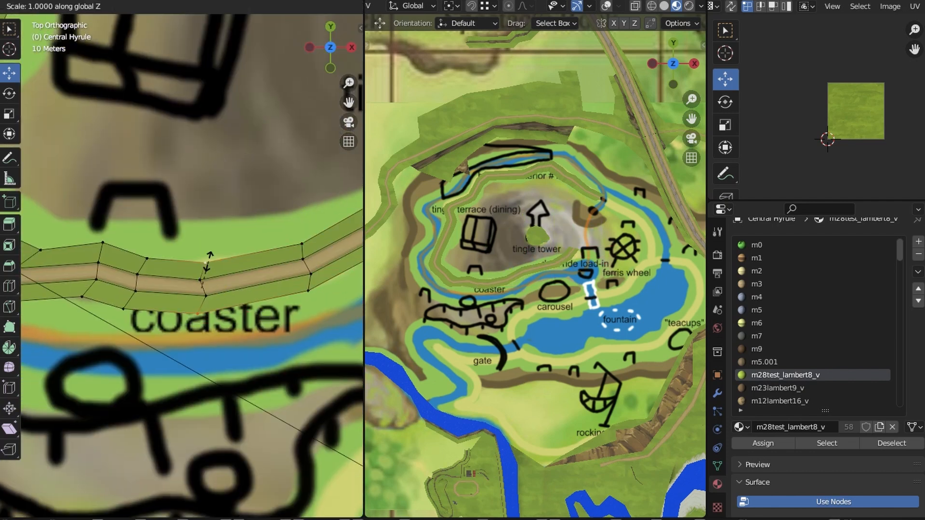
shift+click(201, 239)
key(s)
key(z)
key(0)
shift+click(127, 232)
shift+click(167, 249)
key(s)
key(z)
key(0)
click(123, 190)
shift+click(53, 213)
key(s)
key(z)
key(0)
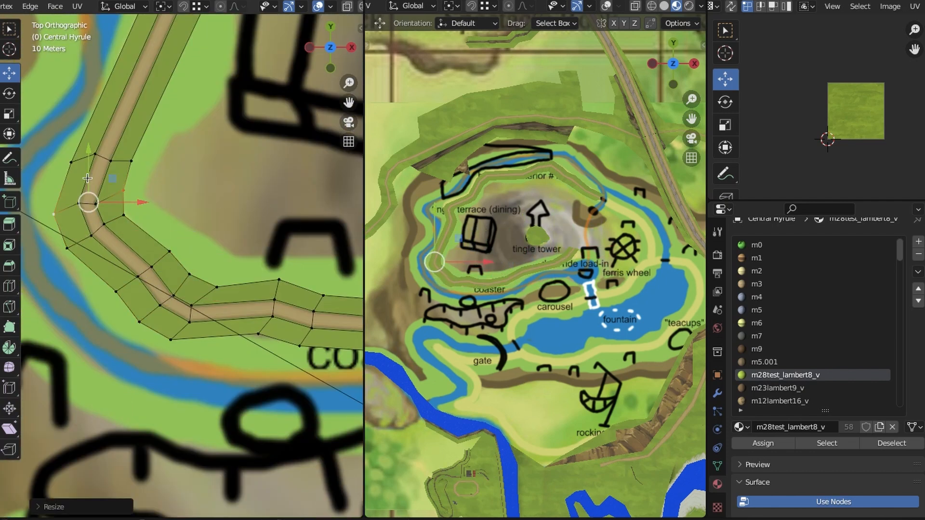
Scale the cross-section vertices to 0 along Z on the western stretch from the bend past the tingle terrace
click(131, 161)
shift+click(72, 163)
shift+middle_drag(159, 121, 148, 342)
click(203, 195)
shift+click(143, 193)
click(179, 204)
shift+click(120, 191)
key(s)
key(z)
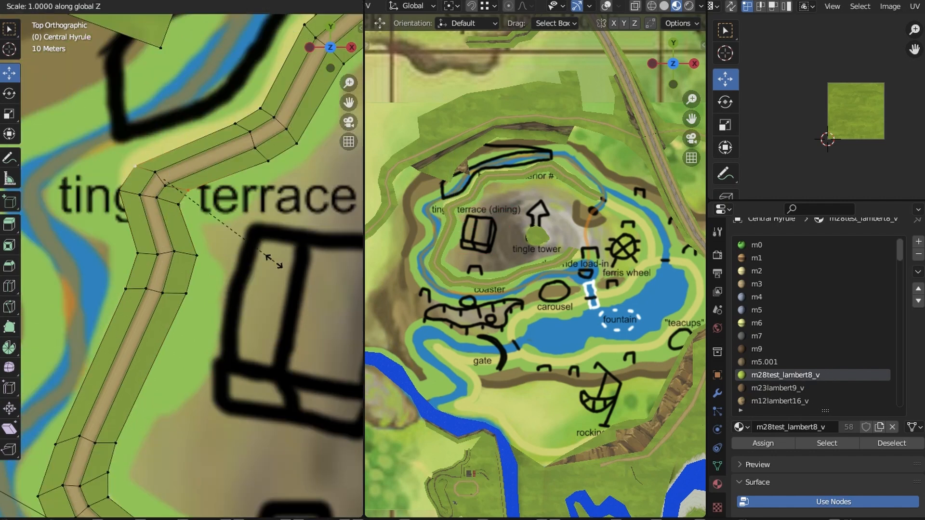
shift+middle_drag(235, 124, 85, 280)
click(202, 206)
shift+click(174, 158)
key(s)
key(z)
key(0)
Flatten the cross-sections along the northern stretch by boat ride interior #1, scaling their vertices to 0 along Z
shift+middle_drag(274, 297, 107, 312)
click(205, 163)
shift+click(212, 216)
key(s)
key(z)
key(0)
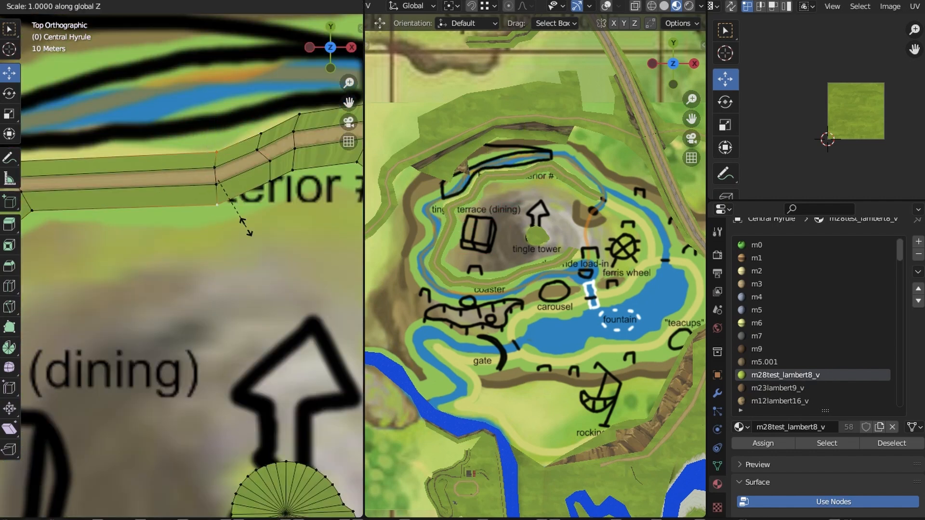
key(s)
key(z)
key(0)
click(201, 246)
shift+click(267, 163)
key(s)
key(z)
key(0)
key(Return)
Flatten the remaining cross-sections on the descending northeastern stretch by scaling their vertices to 0 along Z
click(140, 284)
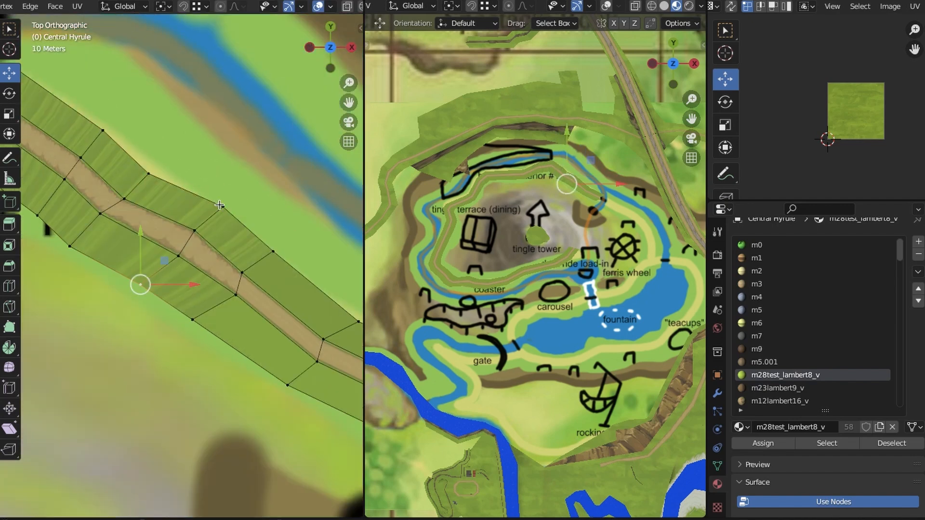
shift+click(222, 206)
click(171, 357)
shift+click(243, 294)
click(244, 387)
shift+click(334, 331)
key(s)
key(z)
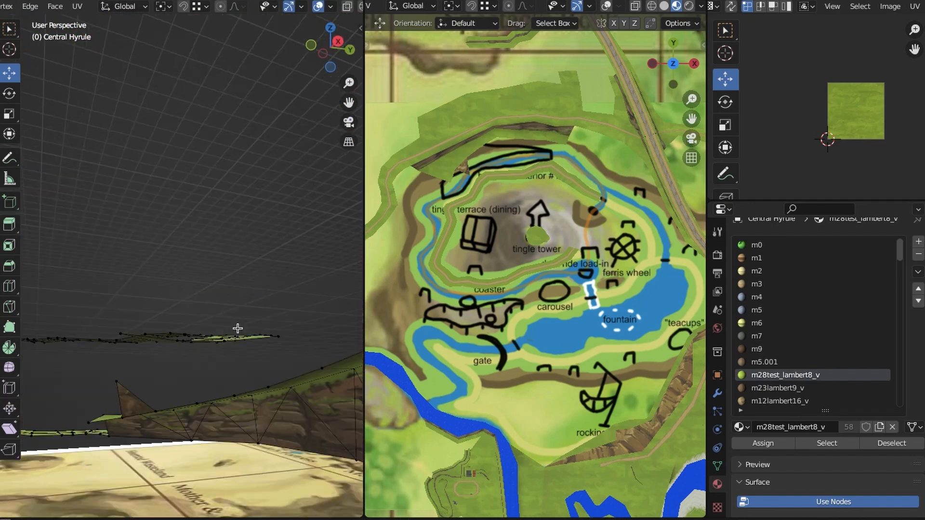
Select the outermost vertices of the outer grass strip around the whole loop and scale them outward to widen it
click(330, 30)
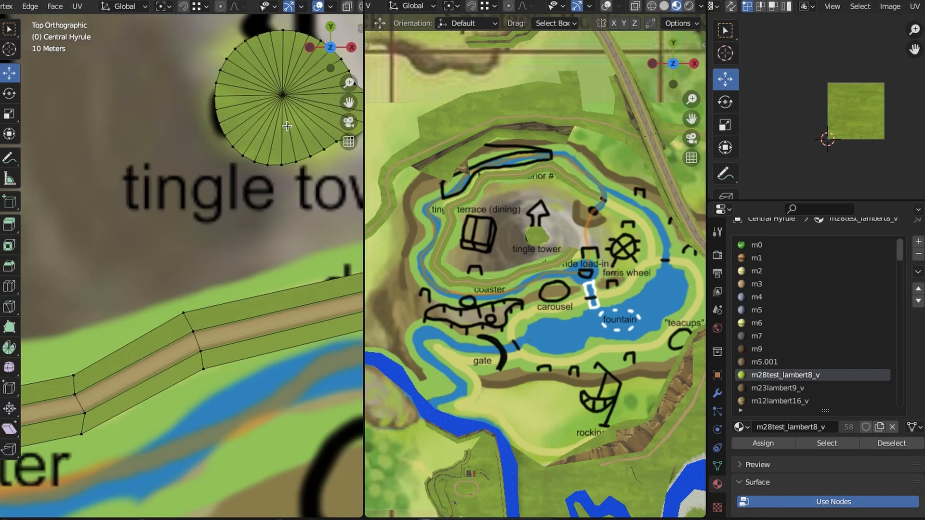
scroll(252, 227, down, 4)
scroll(252, 226, up, 1)
shift+middle_drag(251, 227, 83, 239)
click(232, 254)
shift+click(158, 300)
shift+click(246, 279)
shift+middle_drag(144, 299, 337, 256)
shift+click(180, 321)
shift+click(206, 292)
shift+click(128, 268)
shift+middle_drag(106, 120, 125, 330)
shift+middle_drag(269, 81, 140, 181)
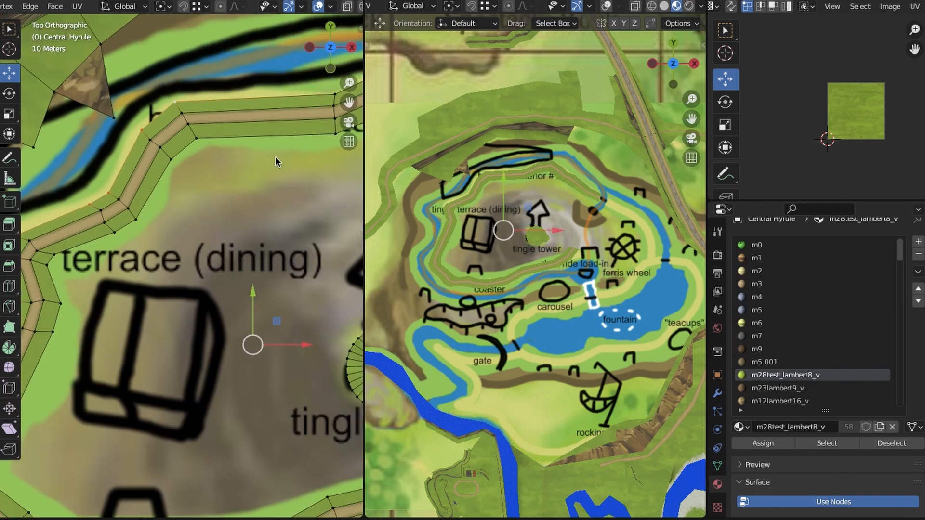
shift+middle_drag(332, 144, 29, 162)
shift+click(150, 131)
shift+click(183, 145)
shift+click(206, 165)
shift+click(243, 197)
shift+click(290, 221)
scroll(290, 221, down, 4)
key(s)
click(328, 203)
Lower the widened outer edge of the grass strip slightly
middle_drag(327, 347, 256, 243)
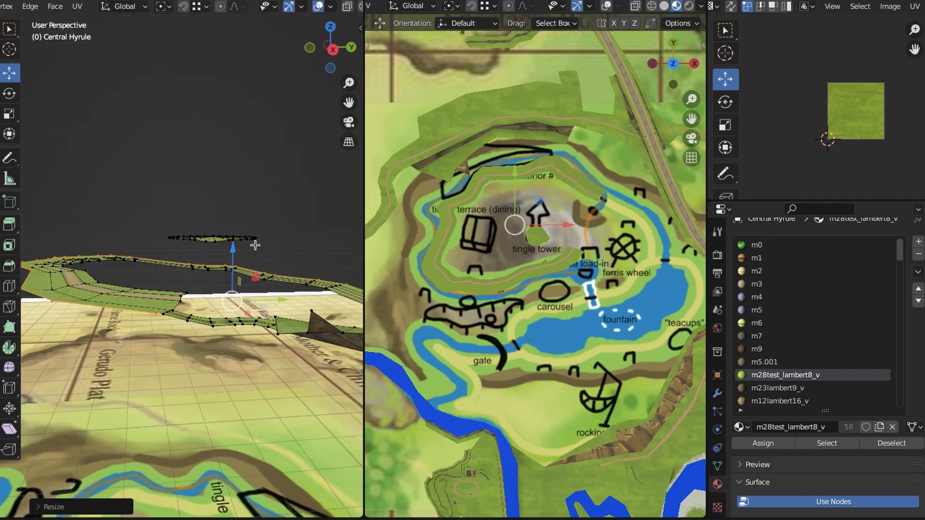
drag(353, 249, 353, 260)
middle_drag(212, 126, 252, 167)
Select the faces of the widened outer grass strip around the whole loop
key(KP_7)
shift+click(223, 258)
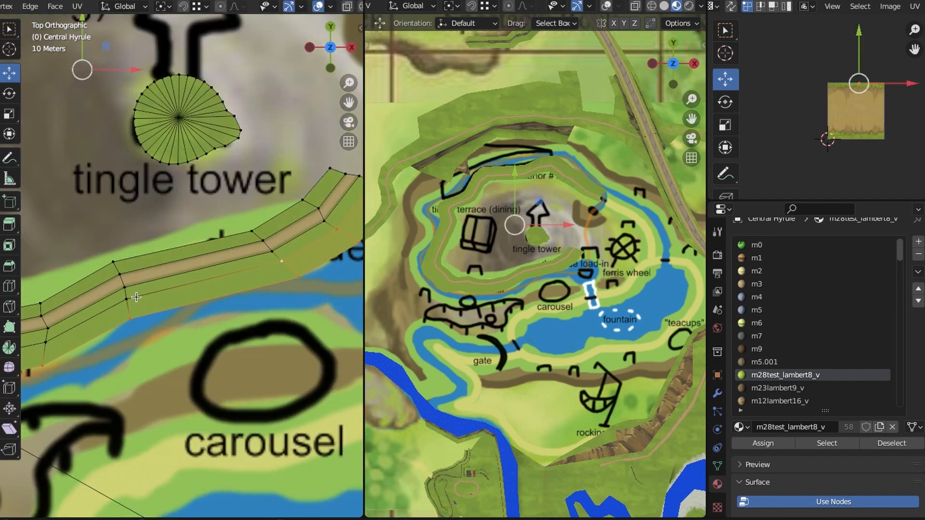
shift+middle_drag(29, 308, 356, 241)
shift+click(219, 284)
shift+click(185, 273)
shift+click(112, 278)
shift+click(86, 264)
shift+middle_drag(53, 120, 77, 258)
shift+middle_drag(269, 58, 139, 276)
shift+click(180, 193)
shift+middle_drag(332, 121, 22, 206)
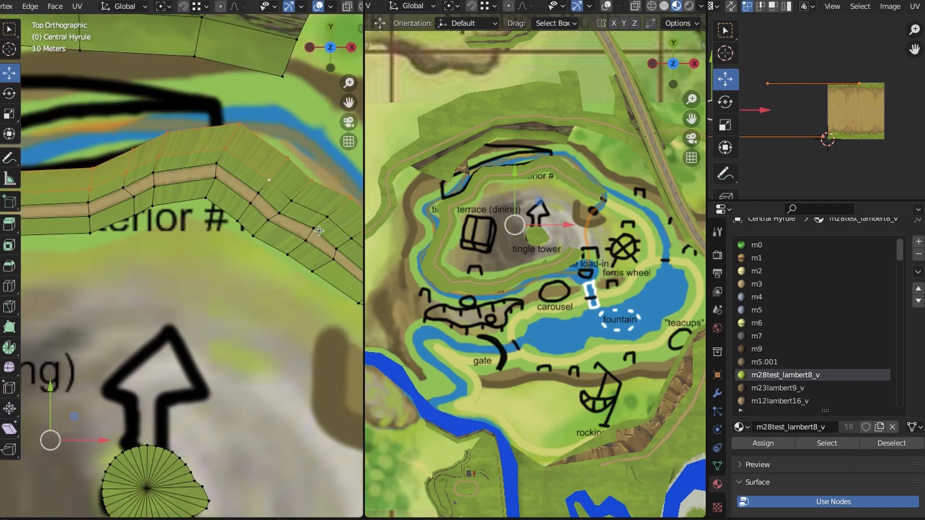
shift+middle_drag(314, 222, 63, 176)
shift+click(181, 252)
Assign the m11lambert15_v material to the selected outer strip and unwrap its UVs
drag(900, 254, 900, 309)
click(779, 376)
click(765, 441)
key(u)
Start uncurling the curved UV strip by selecting its upper sections and moving them into line
scroll(863, 107, up, 4)
drag(768, 44, 905, 115)
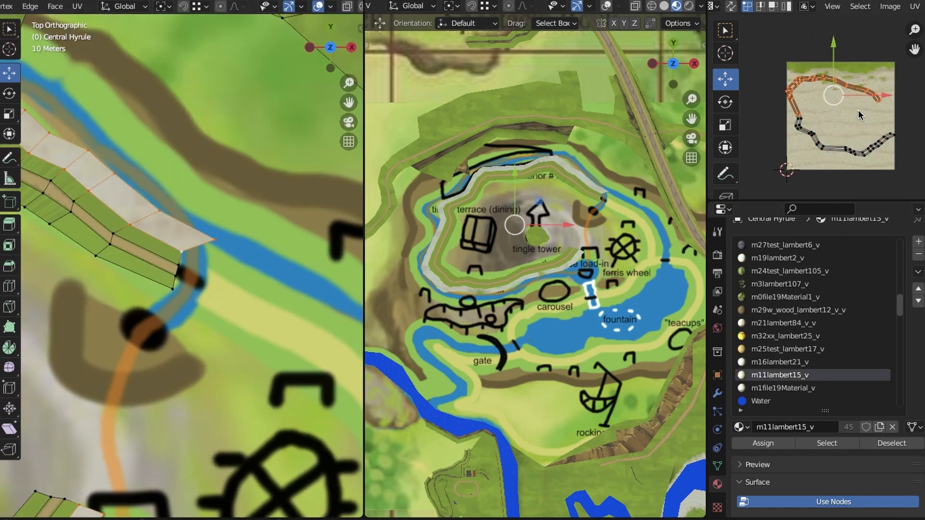
key(g)
click(810, 84)
scroll(811, 84, up, 3)
drag(783, 92, 821, 132)
key(g)
click(814, 109)
key(g)
scroll(843, 99, down, 4)
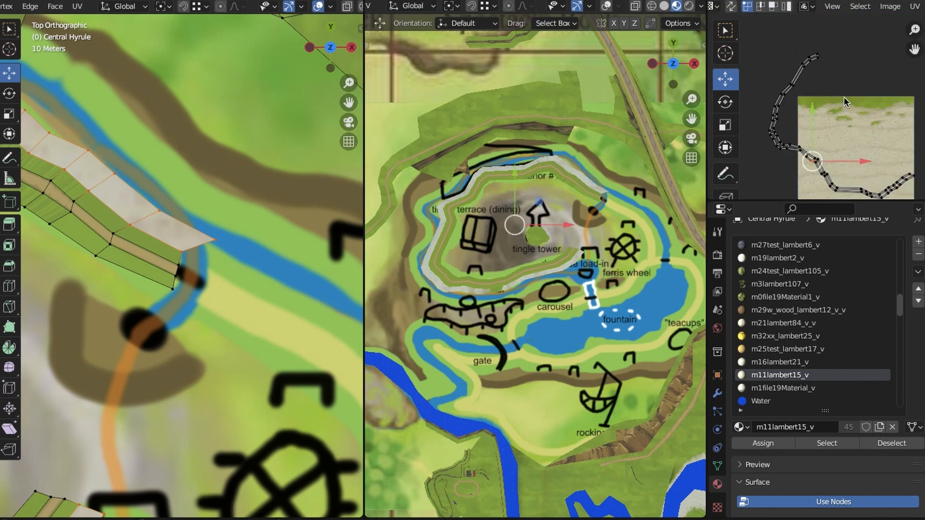
Rotate and reposition the next sections of the UV strip, turning the short face at the sharp bend into line
drag(752, 29, 828, 145)
scroll(830, 109, up, 4)
scroll(830, 111, down, 4)
key(r)
key(g)
click(833, 137)
scroll(834, 137, up, 5)
drag(806, 41, 836, 73)
key(r)
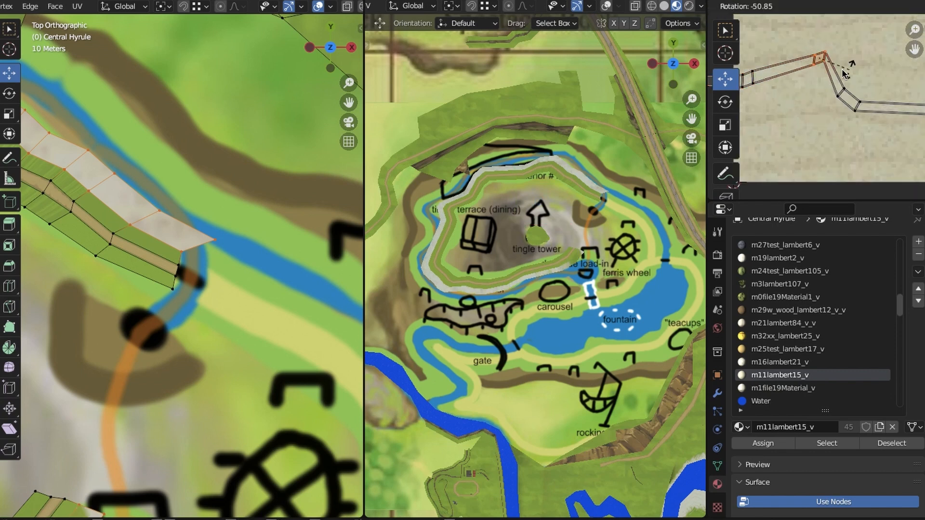
key(s)
Rotate, scale and move the remaining bent sections until the UV strip runs roughly horizontal
scroll(834, 122, down, 3)
drag(751, 53, 829, 125)
key(r)
click(838, 118)
scroll(825, 115, up, 3)
drag(756, 22, 794, 127)
key(r)
click(803, 91)
key(g)
scroll(832, 64, up, 4)
key(s)
key(g)
scroll(835, 84, down, 4)
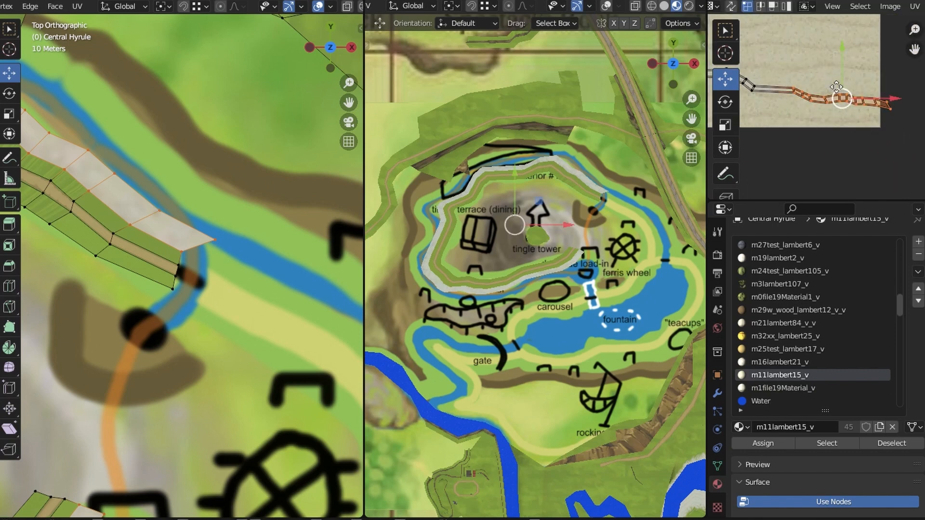
Select the entire UV strip and move it over the texture image
key(a)
key(g)
click(859, 77)
scroll(867, 97, up, 2)
scroll(826, 111, up, 3)
scroll(298, 208, down, 6)
Select the lower edge of the UV strip along its full length
key(z)
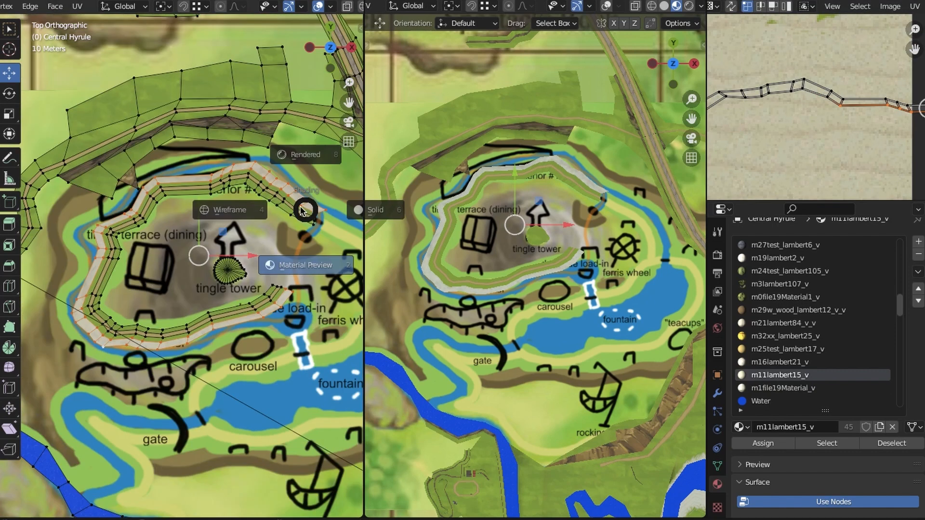
click(229, 209)
middle_drag(757, 115, 860, 101)
ctrl+click(797, 102)
middle_drag(756, 99, 823, 97)
ctrl+click(797, 81)
Flatten the UV strip's lower edge and its upper edge separately to 0 along Y, moving the lower edge down
key(z)
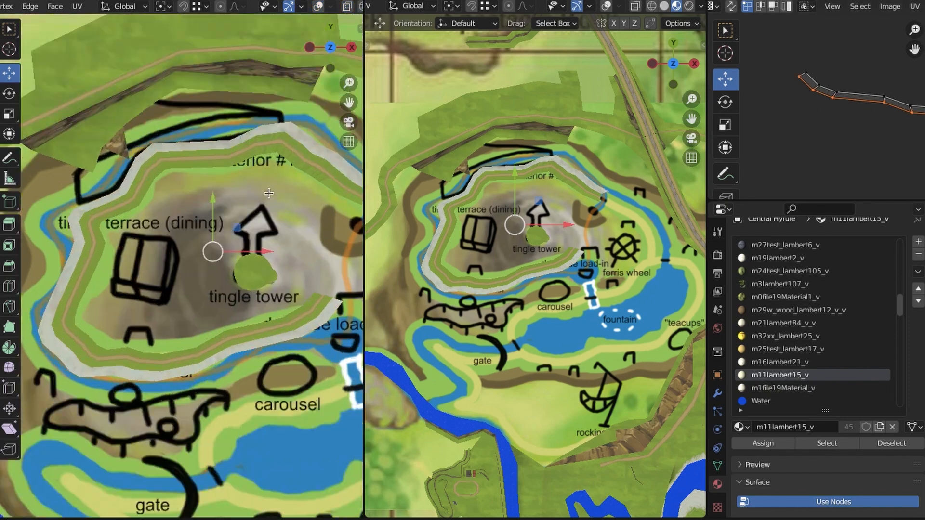
scroll(825, 96, down, 6)
key(s)
key(y)
key(0)
key(Return)
drag(822, 64, 822, 140)
key(ctrl+i)
key(s)
key(y)
key(0)
key(Return)
Move the whole UV strip up and scale it along Y to match the height of the texture
key(a)
scroll(819, 107, up, 2)
drag(822, 91, 821, 50)
key(s)
key(y)
click(891, 124)
Scale the UV strip along X to correct the texture's stretching on the outer strip
scroll(101, 193, up, 9)
key(s)
key(x)
click(896, 120)
scroll(207, 190, down, 6)
key(shift+alt+z)
key(z)
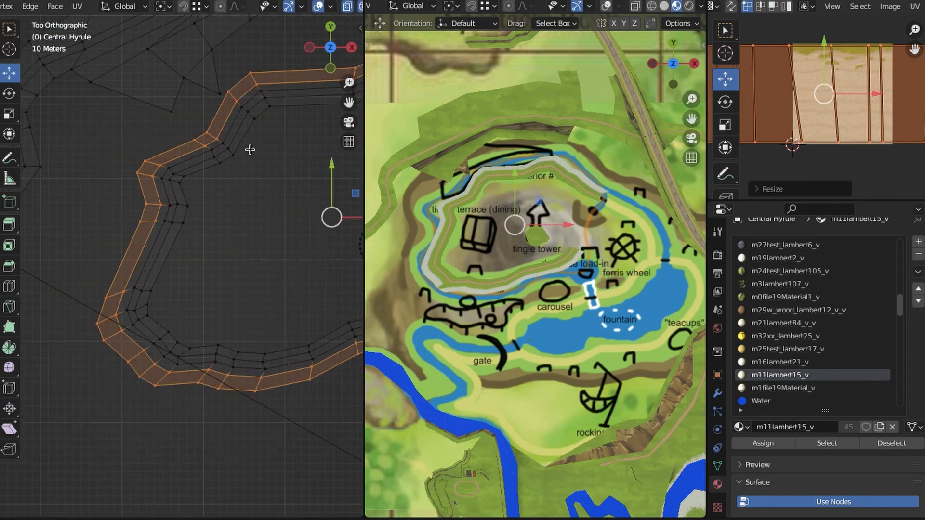
key(z)
scroll(249, 219, up, 3)
shift+middle_drag(249, 220, 337, 256)
scroll(332, 253, up, 4)
key(s)
key(x)
click(896, 130)
Move one UV vertex on the strip's lower edge up and sideways to correct the texture at a bend
key(shift+alt+z)
mouse_move(231, 332)
middle_down()
mouse_move(217, 270)
mouse_move(240, 293)
mouse_move(231, 333)
middle_up()
scroll(217, 270, down, 5)
click(799, 123)
mouse_move(799, 123)
mouse_down()
mouse_move(799, 51)
mouse_move(791, 113)
mouse_up()
middle_drag(231, 260, 192, 273)
key(shift+alt+z)
Select the outer edge vertices of the retextured strip around the entire loop in top view
key(KP_7)
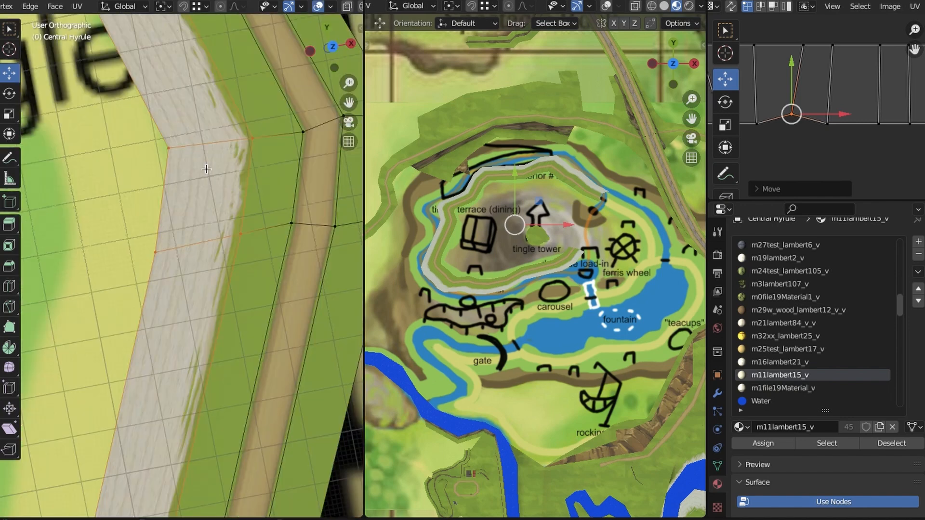
scroll(207, 174, down, 5)
shift+middle_drag(289, 250, 193, 193)
click(302, 188)
shift+click(260, 241)
shift+click(195, 279)
shift+middle_drag(62, 304, 337, 231)
shift+click(172, 283)
shift+middle_drag(97, 193, 217, 357)
shift+click(159, 169)
shift+middle_drag(216, 96, 116, 308)
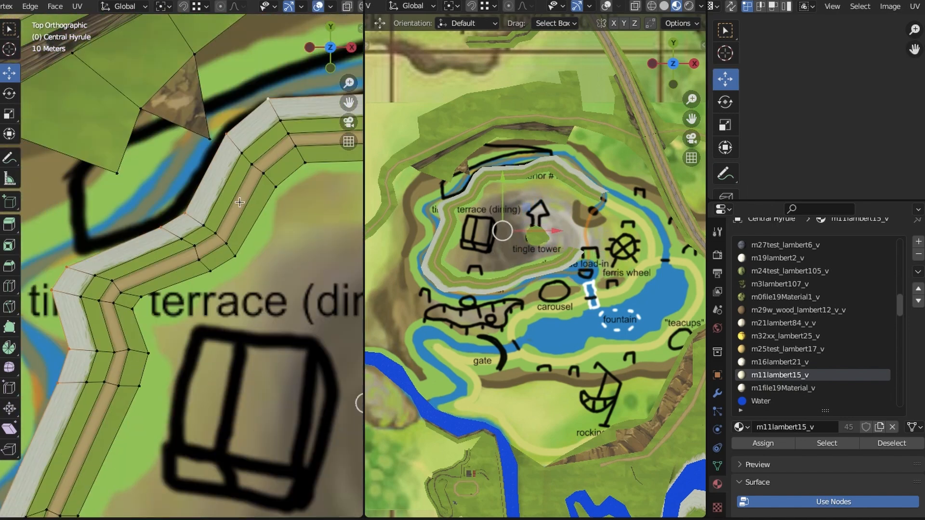
shift+middle_drag(347, 145, 72, 216)
shift+click(147, 156)
shift+click(214, 199)
shift+click(241, 224)
shift+click(347, 293)
Extrude the selected outer edge, scale it outward into another strip, and adjust its height along Z
scroll(217, 241, down, 5)
key(e)
key(s)
click(285, 322)
middle_drag(285, 423, 198, 335)
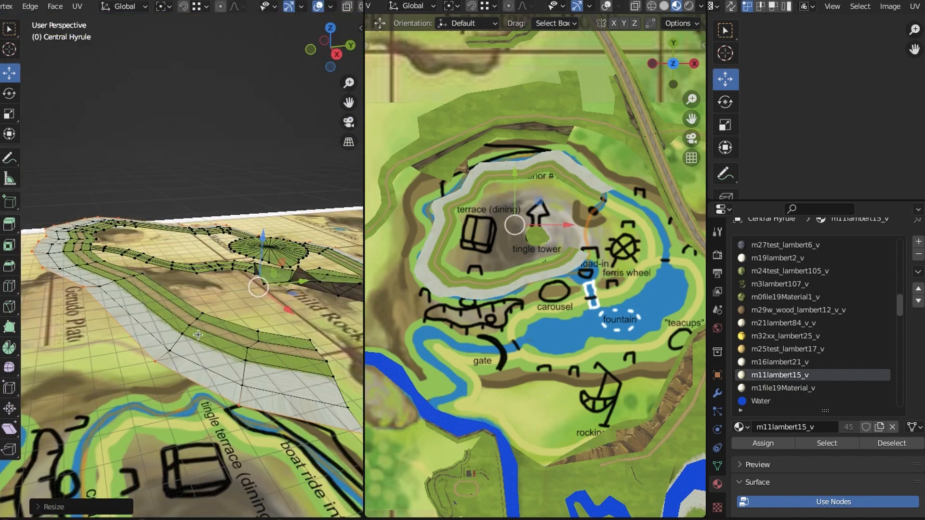
drag(322, 241, 323, 257)
key(KP_3)
drag(337, 289, 336, 277)
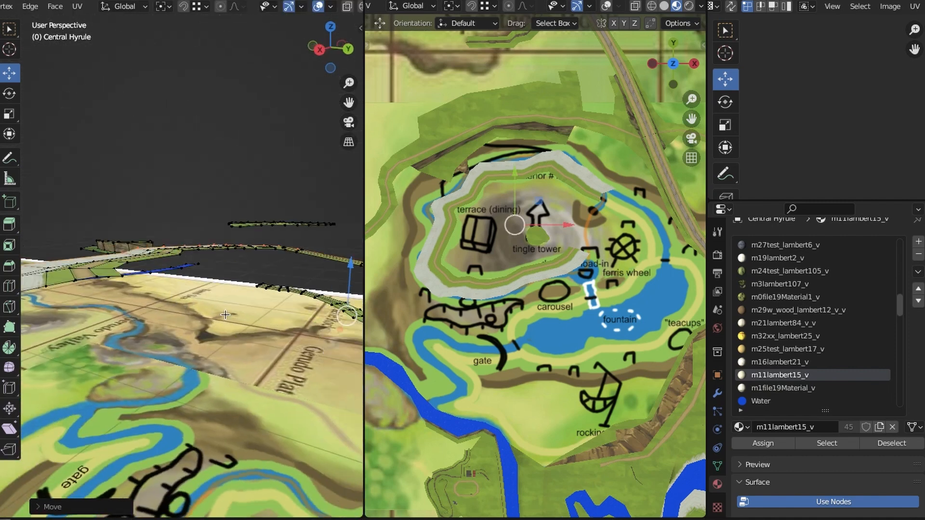
Extrude the outer edge once more, scale it outward around the loop, and adjust the new edge's height
middle_drag(289, 280, 214, 206)
key(e)
right_click(252, 209)
key(s)
click(268, 256)
drag(358, 241, 358, 231)
middle_drag(193, 241, 270, 241)
drag(314, 256, 314, 268)
Select the outermost strip's faces along the southern side, starting from its end beside the ride load-in
key(KP_7)
scroll(251, 232, up, 3)
shift+middle_drag(270, 202, 119, 317)
click(313, 186)
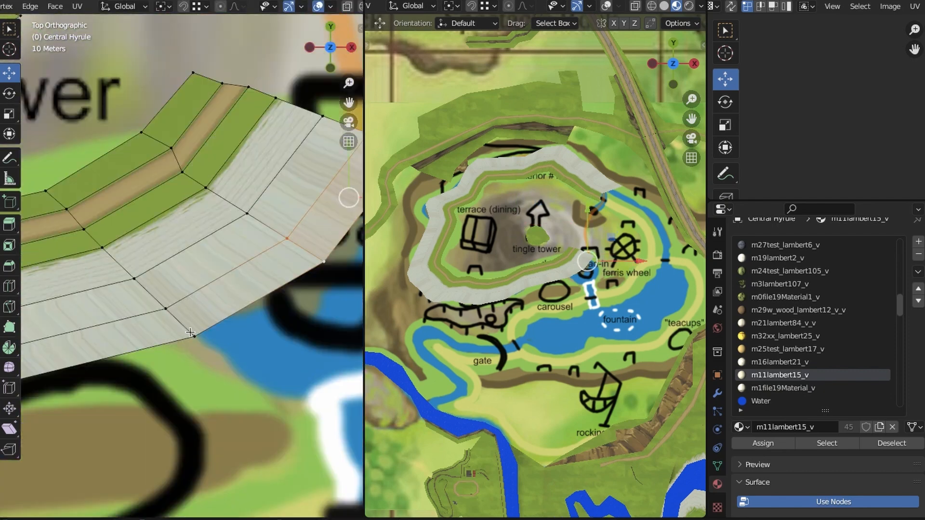
shift+middle_drag(48, 231, 337, 188)
shift+middle_drag(97, 232, 307, 221)
scroll(528, 256, up, 2)
shift+middle_drag(96, 284, 199, 277)
shift+click(153, 295)
shift+middle_drag(129, 279, 189, 318)
shift+click(89, 203)
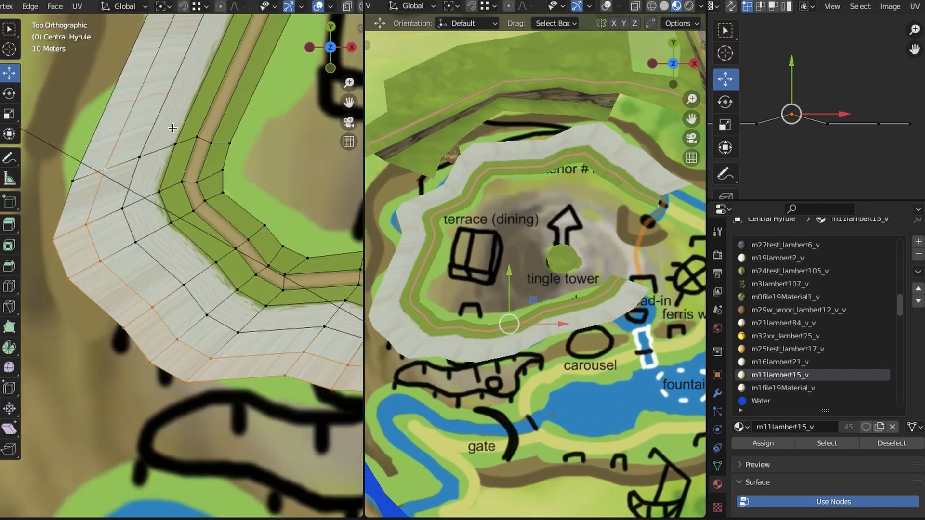
Extend the outermost strip's selection along the western and northern sides to the northeastern end, and hide the viewport overlays
shift+middle_drag(154, 72, 44, 434)
shift+click(65, 207)
shift+middle_drag(144, 96, 97, 204)
shift+click(327, 127)
shift+middle_drag(337, 121, 96, 178)
shift+click(150, 168)
ctrl+shift+click(251, 134)
shift+middle_drag(289, 159, 104, 118)
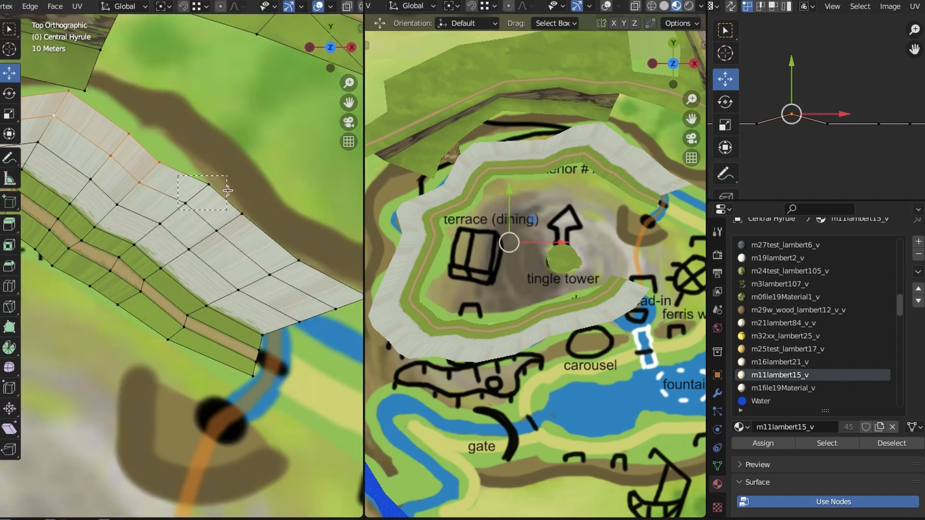
shift+middle_drag(269, 145, 202, 83)
ctrl+shift+click(285, 241)
click(318, 6)
scroll(258, 72, down, 5)
shift+middle_drag(96, 140, 242, 162)
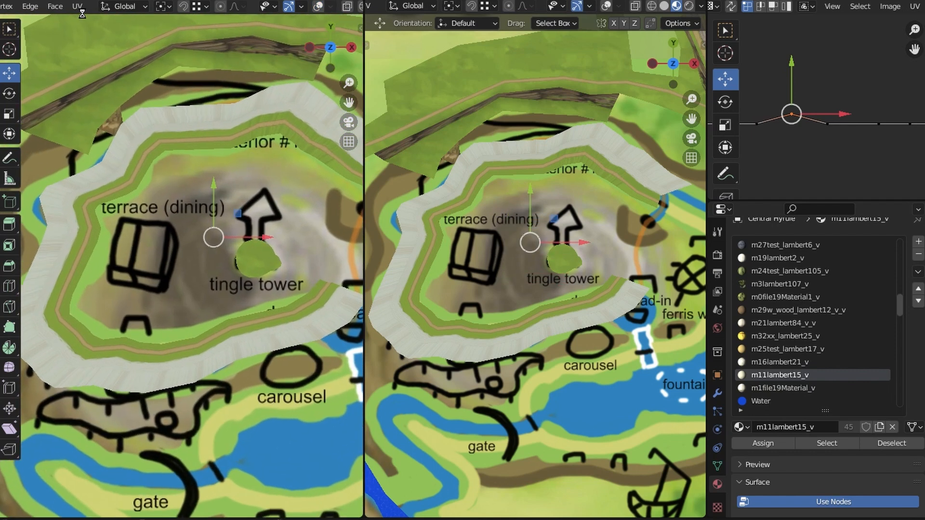
Generate new UVs for the selected outermost cliff strip, and rotate and move a section of its UV chain toward a straight line
click(317, 6)
click(77, 6)
click(99, 96)
click(318, 6)
scroll(805, 118, up, 5)
key(r)
middle_drag(814, 89, 841, 121)
key(g)
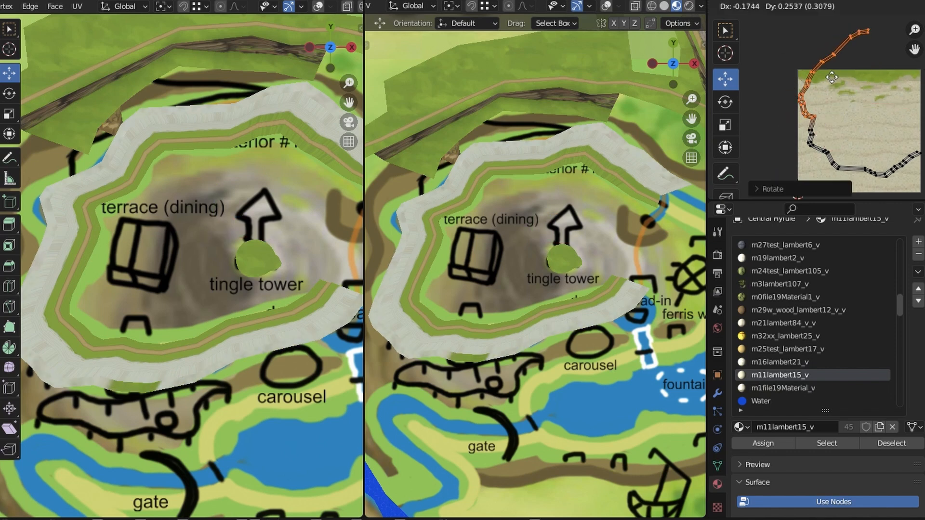
click(832, 77)
Move and rotate the next curved section of the strip's UVs to line it up with the neighbouring section
scroll(819, 92, up, 4)
key(g)
click(819, 92)
middle_drag(867, 44, 834, 165)
key(r)
click(784, 75)
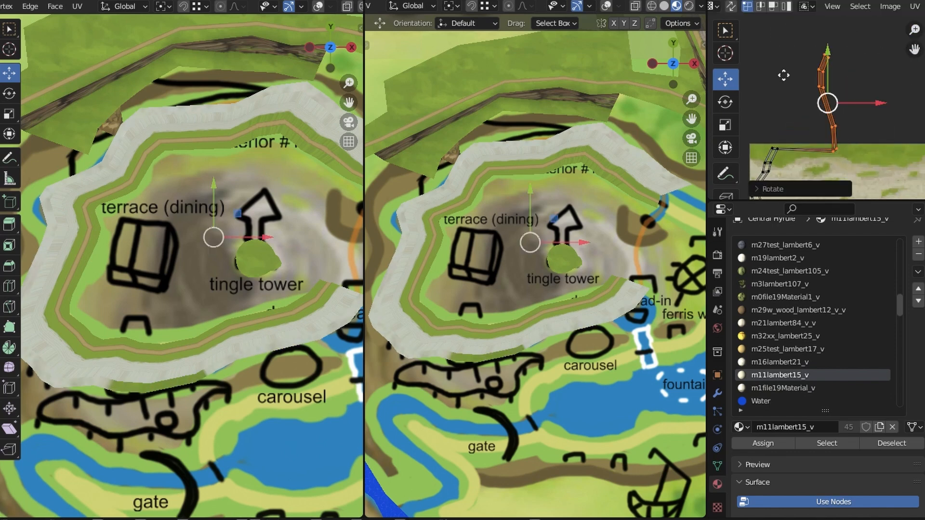
key(g)
click(830, 109)
Rotate the long UV section to horizontal and move it down to close the gap with the rest of the chain
scroll(840, 50, down, 3)
scroll(819, 116, up, 2)
ctrl+shift+click(806, 87)
scroll(821, 117, down, 3)
key(r)
click(733, 109)
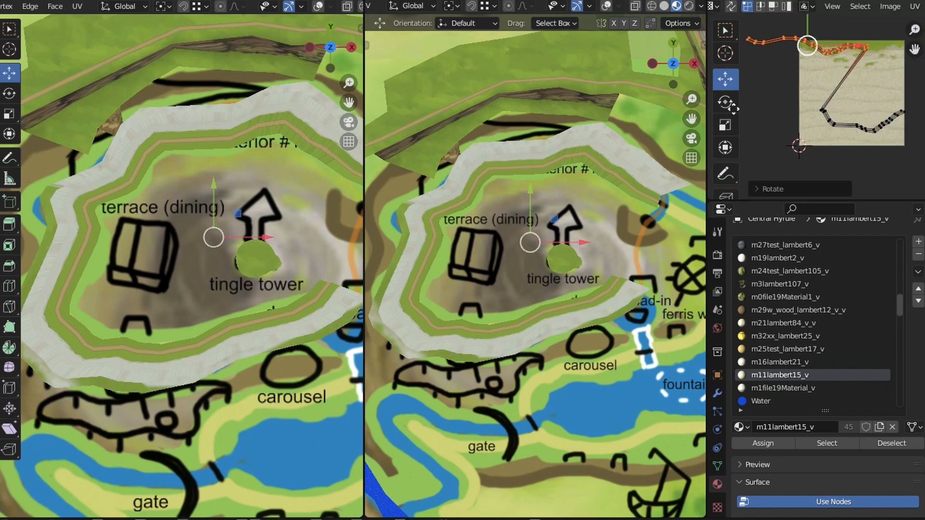
key(g)
click(814, 107)
Rotate and reposition the bent UV section so it continues the horizontal run of the strip
scroll(815, 108, up, 4)
scroll(819, 110, down, 2)
key(r)
key(g)
click(852, 144)
key(g)
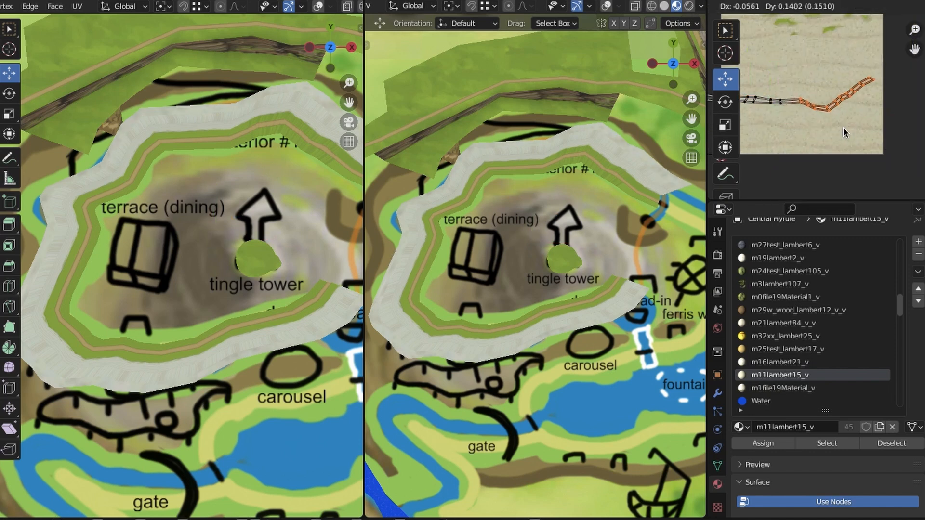
click(845, 133)
Fine-tune the rotation and position of the remaining UV end sections until the whole chain runs roughly level
middle_drag(860, 105, 824, 138)
key(r)
click(830, 159)
key(g)
click(836, 140)
middle_drag(751, 126, 857, 120)
key(r)
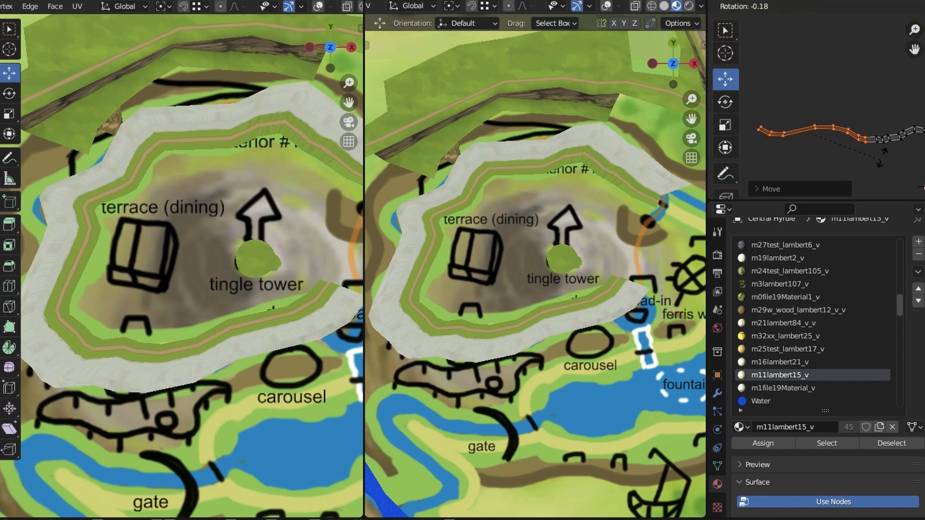
click(881, 158)
Select all the straightened cliff strip UVs and scale them together
scroll(880, 156, down, 3)
middle_drag(887, 169, 847, 142)
key(a)
key(s)
click(848, 148)
middle_drag(791, 123, 838, 111)
scroll(814, 101, up, 4)
Select one long edge of the strip's UVs from end to end and flatten it by scaling Y to 0
click(784, 78)
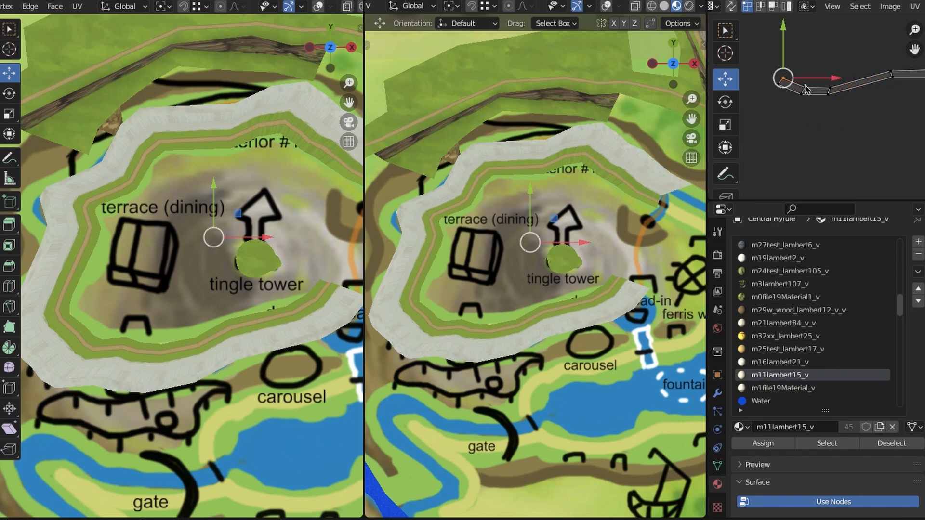
middle_drag(891, 127, 838, 128)
ctrl+click(880, 108)
scroll(867, 128, down, 5)
key(s)
key(y)
key(0)
key(Return)
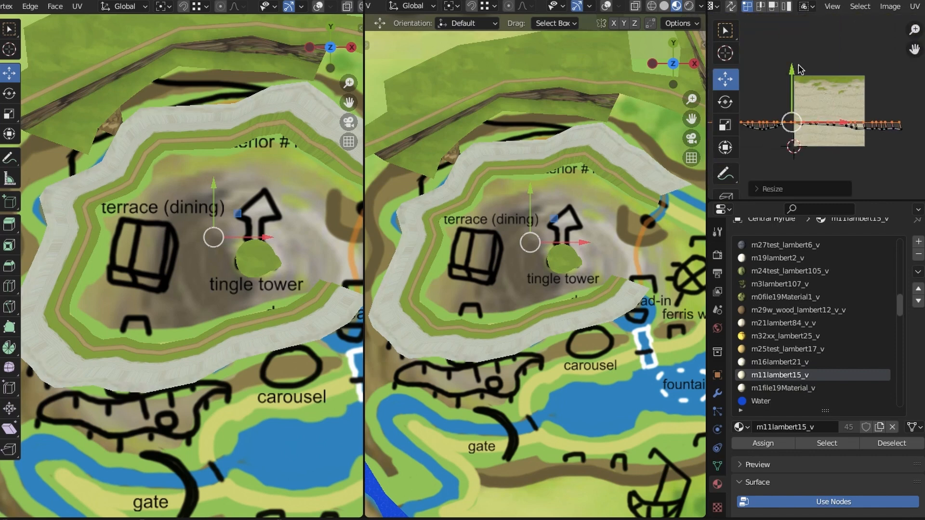
Move the flattened UV edge off the strip, invert the selection, and flatten the opposite edge by scaling Y to 0
key(g)
click(841, 147)
key(ctrl+i)
key(s)
key(y)
key(0)
click(840, 147)
Move the flattened UV edge vertically to align the strip with the grass-topped cliff texture's height
scroll(854, 116, up, 4)
drag(810, 72, 754, 82)
scroll(843, 124, down, 5)
scroll(848, 110, up, 4)
drag(782, 43, 783, 52)
middle_drag(809, 130, 810, 77)
Select all the strip's UVs and scale them along X until the cliff texture tiles without stretching
key(a)
key(s)
key(x)
click(819, 121)
scroll(248, 165, up, 6)
key(s)
key(x)
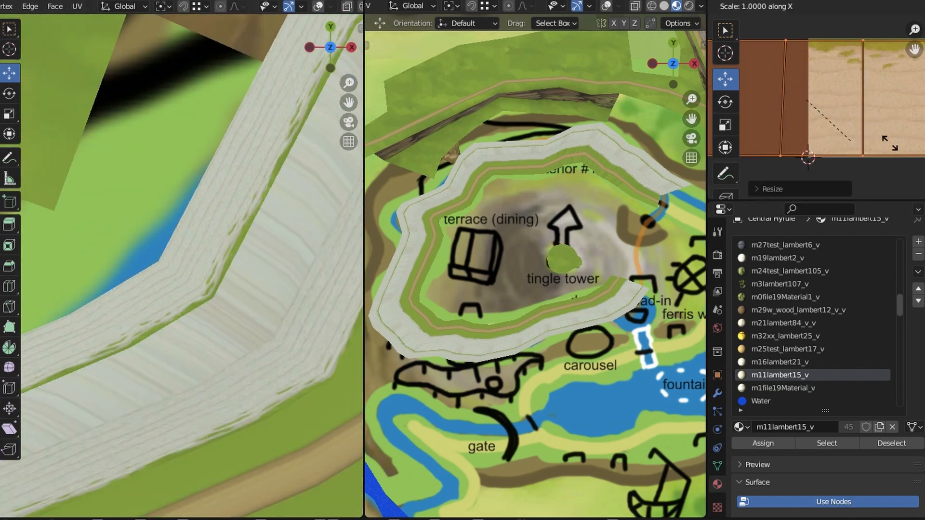
click(877, 134)
scroll(180, 217, down, 6)
Show the viewport overlays, choose the Water material, and select the middle cliff strip's faces from its southeastern end around the loop
shift+middle_drag(308, 289, 58, 183)
click(318, 7)
scroll(193, 241, up, 4)
shift+middle_drag(97, 313, 314, 196)
ctrl+shift+click(180, 317)
click(771, 400)
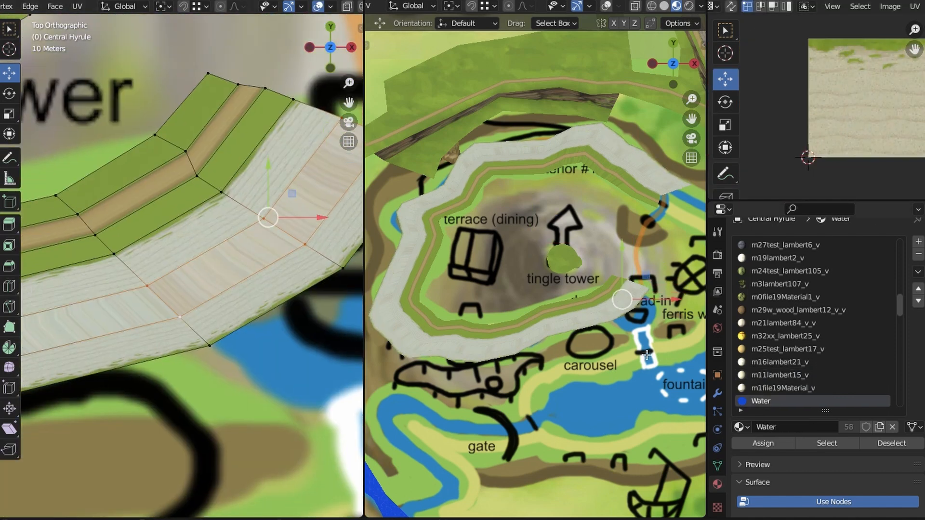
scroll(180, 289, down, 4)
ctrl+shift+click(290, 202)
Extend the middle strip's selection along the northern side to its northeastern end and assign the Water material
shift+middle_drag(87, 203, 289, 217)
scroll(192, 231, up, 3)
ctrl+shift+click(151, 244)
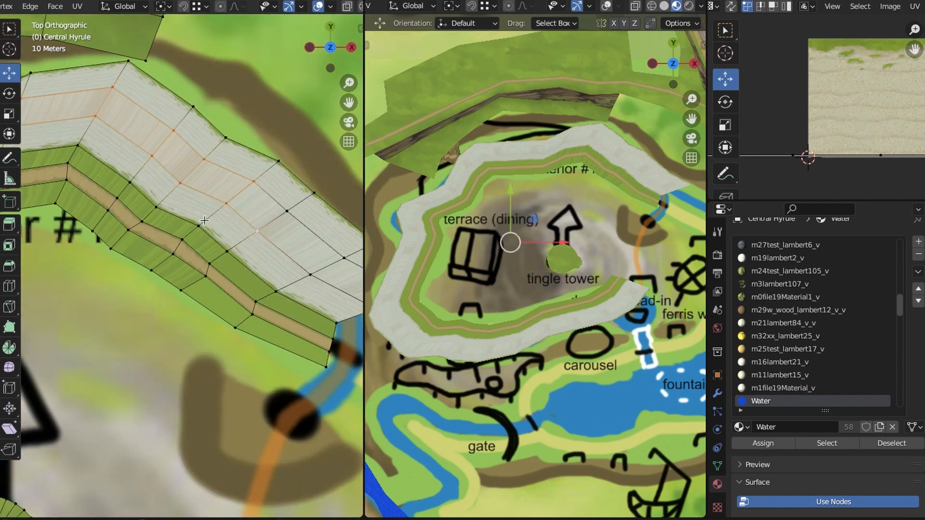
shift+middle_drag(204, 220, 119, 196)
ctrl+shift+click(329, 270)
click(763, 443)
Apply Cube Projection to the water strip and scale its UVs to size the water pattern
click(77, 6)
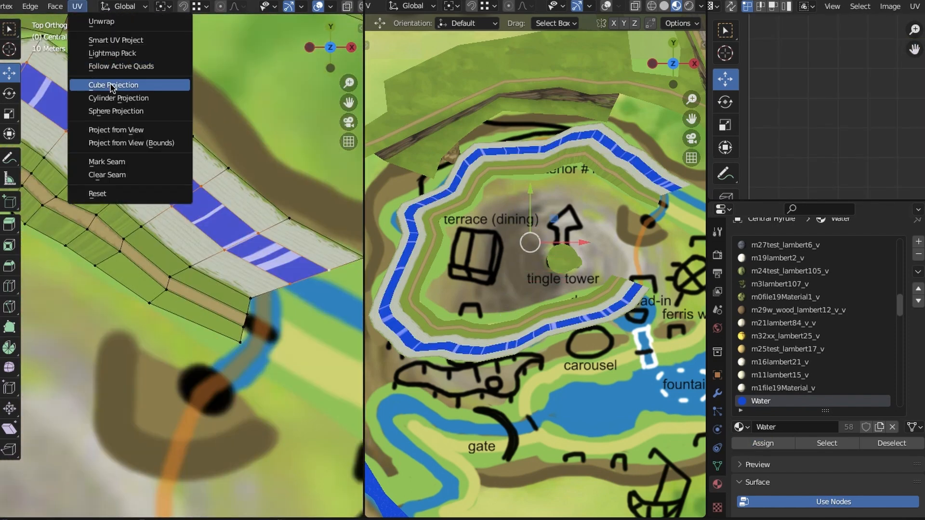
click(114, 85)
key(s)
click(874, 130)
Extrude the outer cliff strip's outside edge, scale it outward around the loop into a grass strip, and adjust its height
key(KP_7)
click(253, 279)
ctrl+click(126, 197)
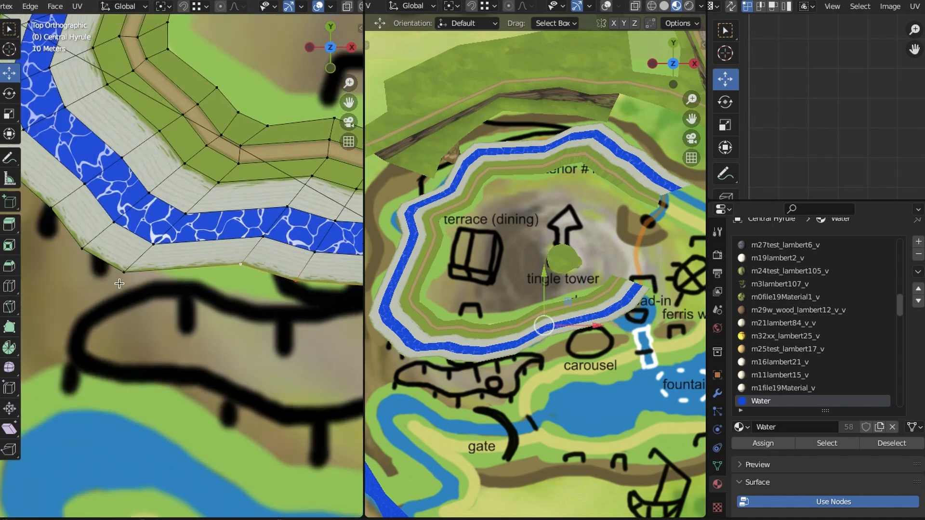
key(KP_Decimal)
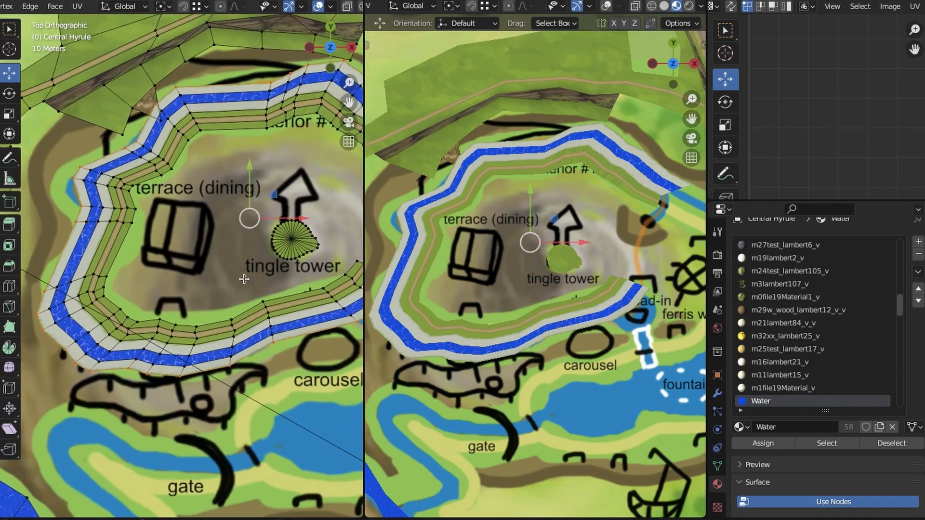
key(s)
click(258, 279)
middle_drag(258, 278, 217, 215)
drag(262, 252, 262, 241)
middle_drag(262, 240, 212, 386)
Move the vertices on the northern slope's lower edge clear of the loop's new outer strip
key(KP_7)
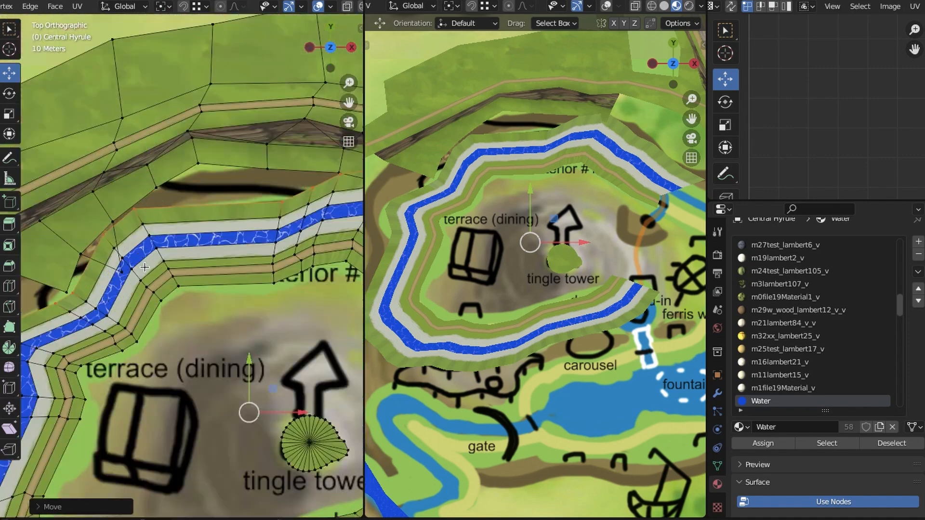
scroll(217, 240, up, 2)
click(231, 269)
key(g)
click(223, 250)
middle_drag(241, 232, 289, 192)
key(KP_7)
click(200, 270)
key(g)
click(188, 260)
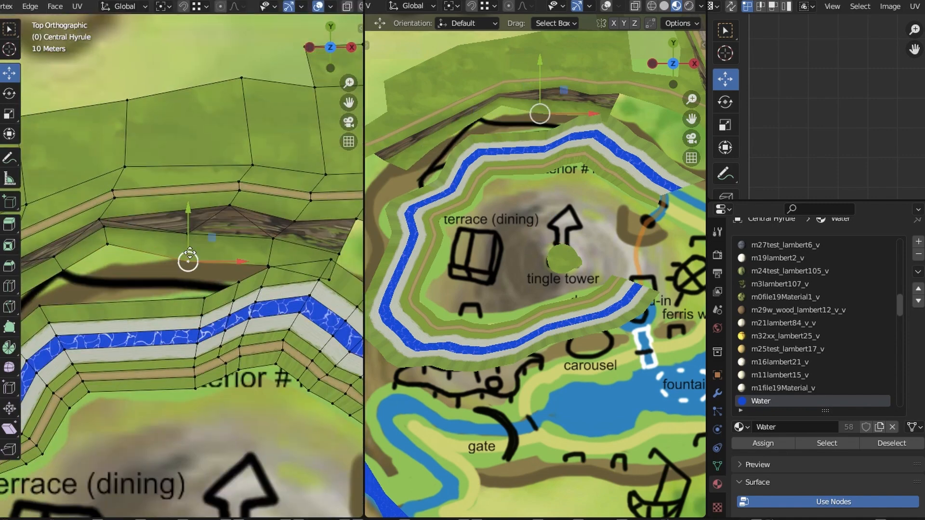
click(193, 241)
Reposition further vertices at the northern slope's western part to tidy its lower border
middle_drag(192, 241, 231, 409)
click(180, 321)
key(f)
key(g)
click(130, 250)
key(g)
click(211, 306)
key(g)
click(170, 289)
Select the grass border between the dirt path and the inner cliff strip along the loop's southern side
key(KP_7)
scroll(785, 296, up, 6)
scroll(289, 241, up, 3)
click(229, 227)
scroll(229, 227, up, 3)
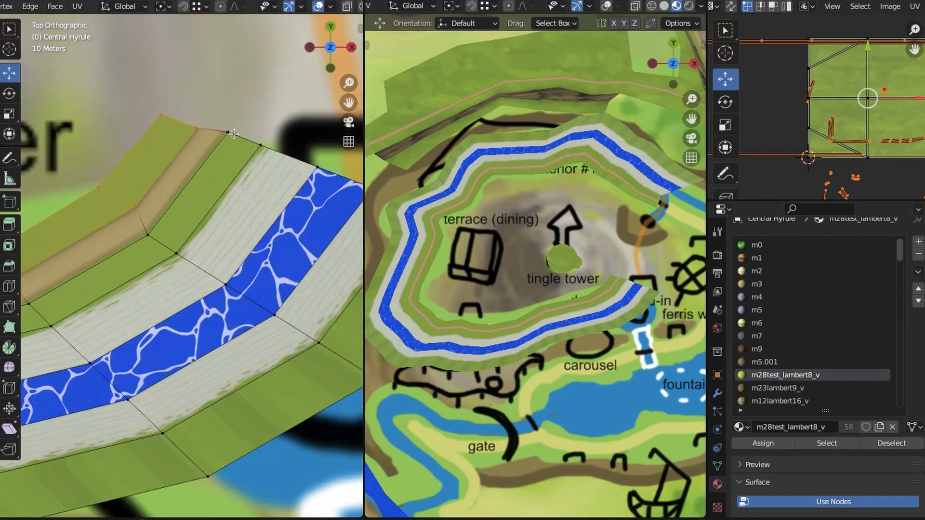
shift+middle_drag(220, 224, 289, 270)
shift+click(228, 245)
shift+click(226, 263)
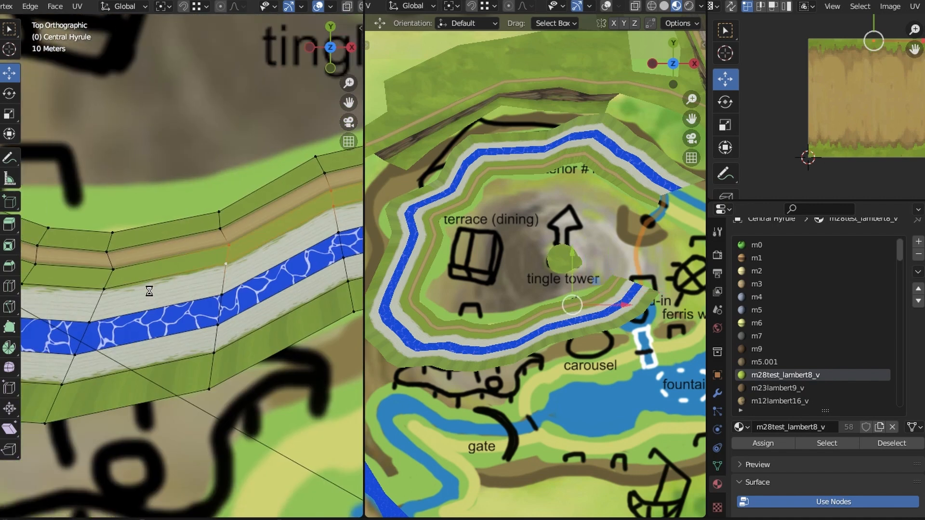
shift+click(104, 289)
shift+middle_drag(48, 275, 237, 295)
shift+middle_drag(157, 262, 323, 274)
Extend the grass border selection around the western and northern sides, assign the m28test_lambert8_v material, and clear the selection
shift+click(60, 102)
shift+middle_drag(116, 97, 65, 347)
shift+click(169, 57)
shift+middle_drag(183, 62, 31, 325)
shift+click(182, 158)
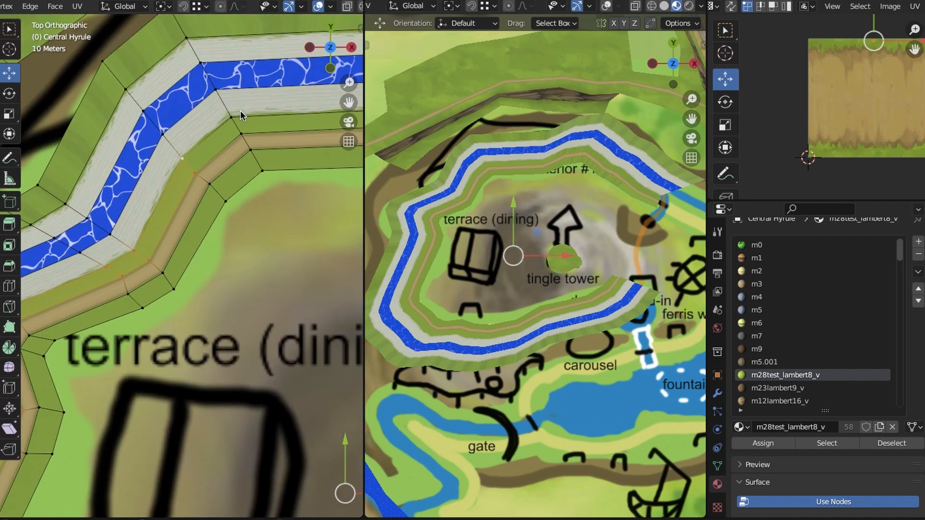
shift+click(231, 117)
shift+middle_drag(308, 116, 29, 144)
shift+middle_drag(223, 116, 30, 121)
shift+middle_drag(269, 212, 77, 103)
shift+click(271, 213)
click(763, 443)
key(alt+a)
Select the outer grass border beside the channel from the loop's north-eastern end along its northern side
shift+middle_drag(337, 166, 226, 284)
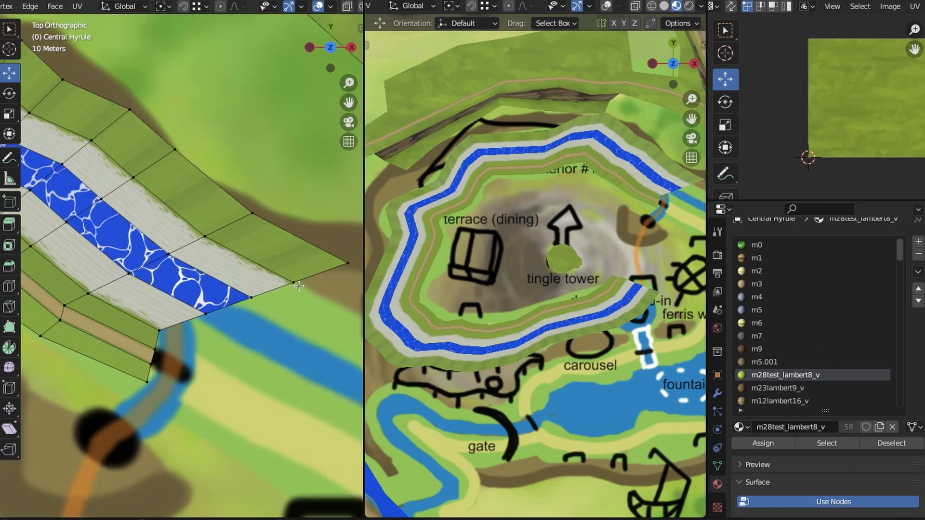
click(295, 283)
shift+click(347, 263)
shift+middle_drag(145, 169, 270, 260)
shift+middle_drag(68, 116, 270, 125)
shift+click(145, 118)
shift+middle_drag(43, 149, 332, 120)
shift+middle_drag(58, 270, 270, 125)
shift+click(146, 232)
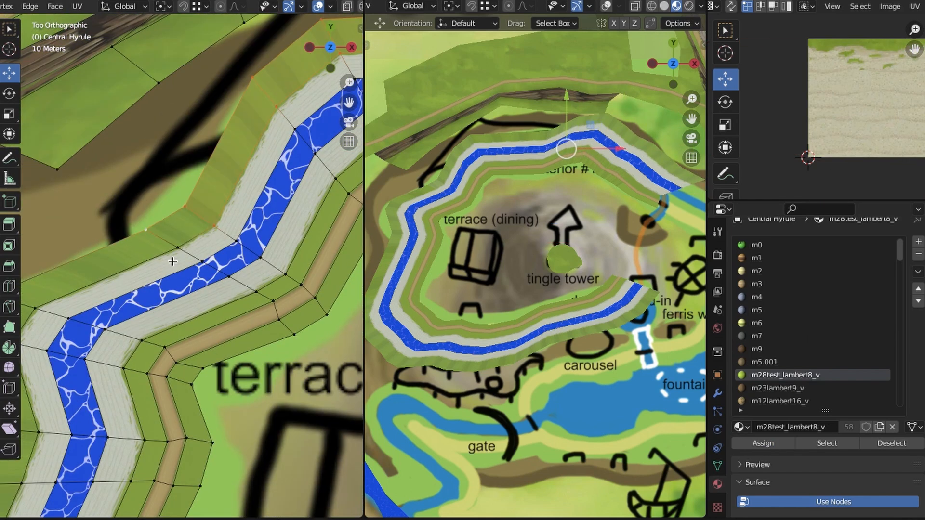
shift+click(177, 247)
Extend the outer grass border selection around the western and southern sides, assign m28test_lambert8_v, and clear the selection
shift+middle_drag(86, 366, 212, 125)
shift+middle_drag(124, 309, 194, 229)
shift+middle_drag(144, 366, 140, 183)
shift+click(151, 316)
shift+middle_drag(308, 333, 106, 269)
shift+click(178, 336)
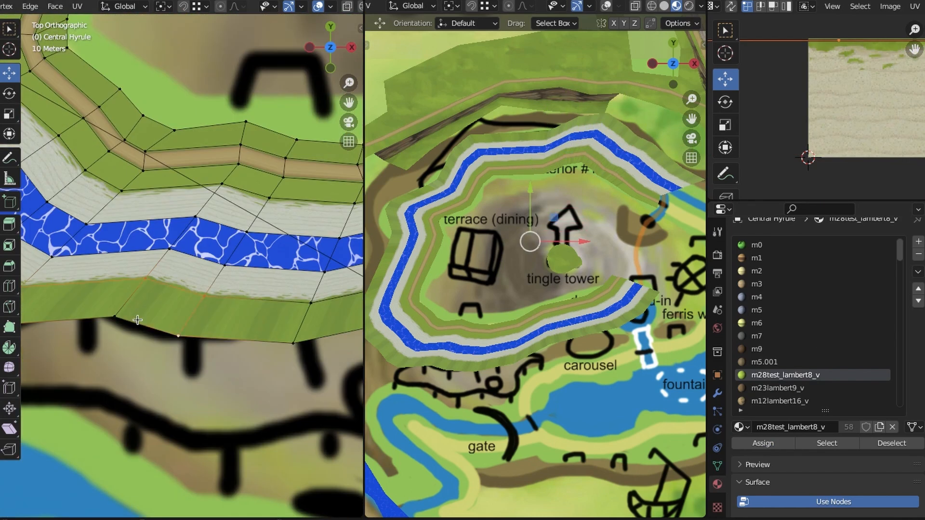
shift+click(114, 317)
shift+middle_drag(354, 222, 29, 299)
shift+middle_drag(352, 202, 29, 289)
shift+click(284, 230)
click(763, 443)
shift+middle_drag(308, 260, 227, 231)
key(alt+a)
Examine the grass borders and channel around the whole loop from above and at an angle
scroll(318, 325, down, 7)
scroll(226, 241, up, 6)
middle_drag(212, 279, 235, 324)
key(KP_7)
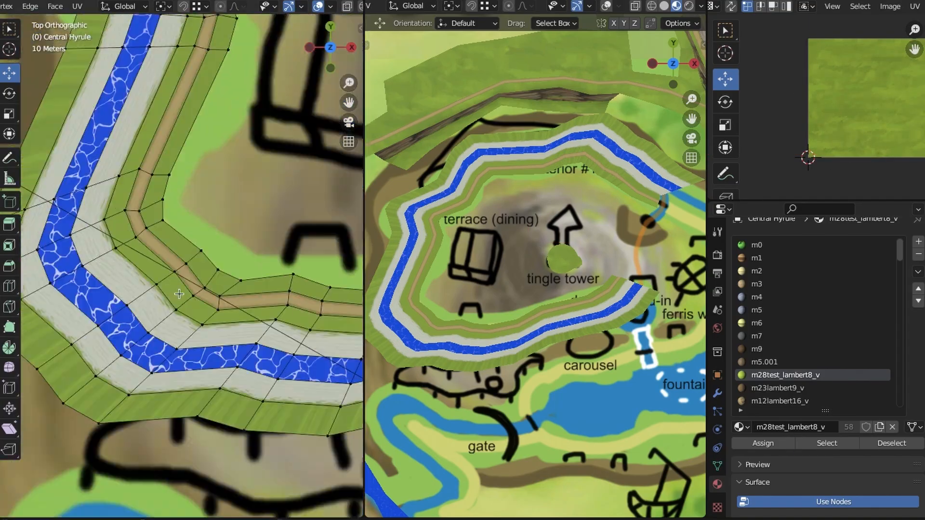
scroll(179, 294, down, 7)
middle_drag(179, 294, 212, 279)
scroll(188, 207, up, 3)
key(KP_7)
scroll(212, 267, up, 7)
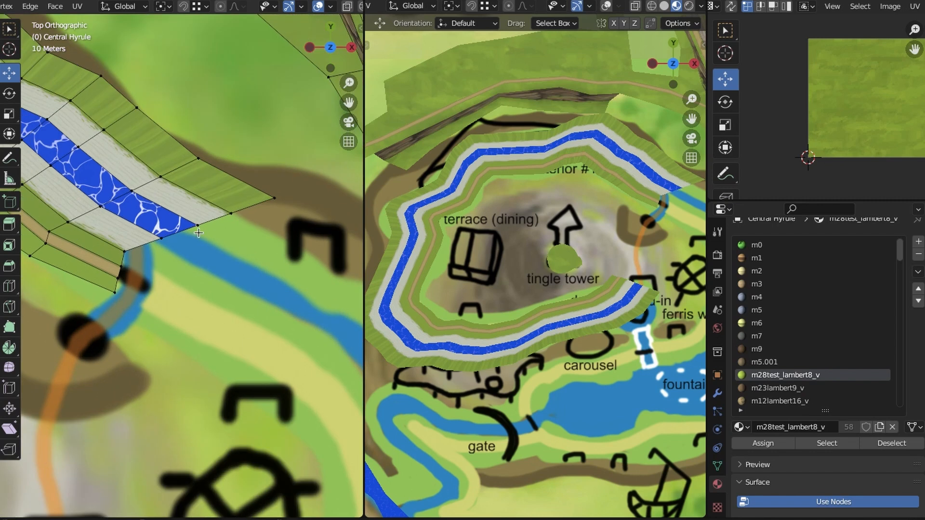
Duplicate the channel, cliff and grass segment at the loop's north-eastern end and place the copy, rotated, over the map's side branch
shift+click(49, 232)
shift+click(198, 158)
shift+middle_drag(190, 233, 212, 197)
key(e)
key(ctrl+z)
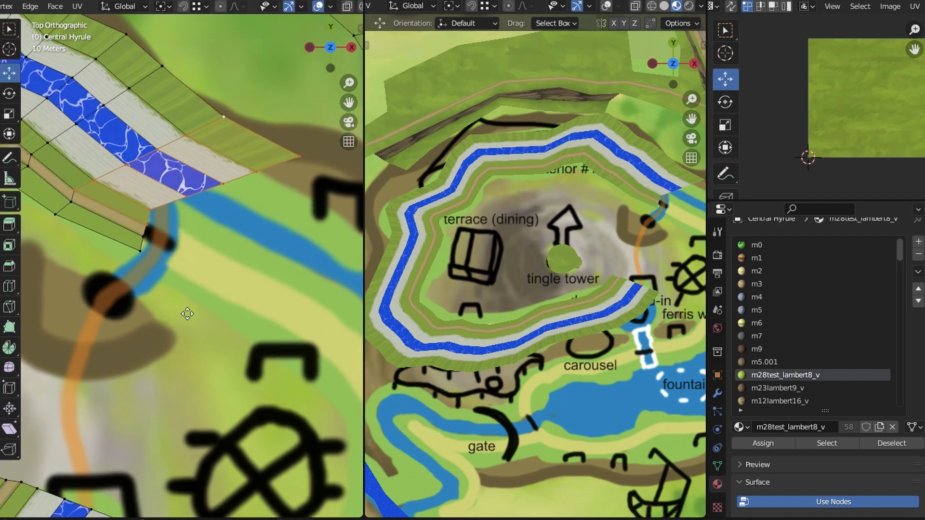
key(shift+d)
key(r)
key(g)
click(142, 324)
Adjust the position of the duplicated channel segment along the side branch
shift+middle_drag(142, 324, 153, 331)
click(105, 244)
shift+click(109, 308)
key(g)
click(114, 321)
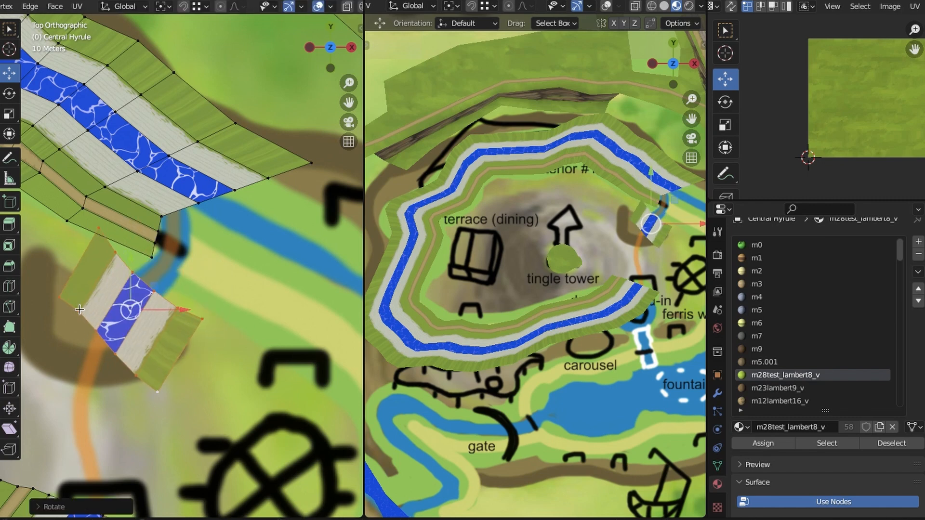
middle_drag(67, 290, 193, 236)
key(KP_7)
scroll(269, 262, up, 3)
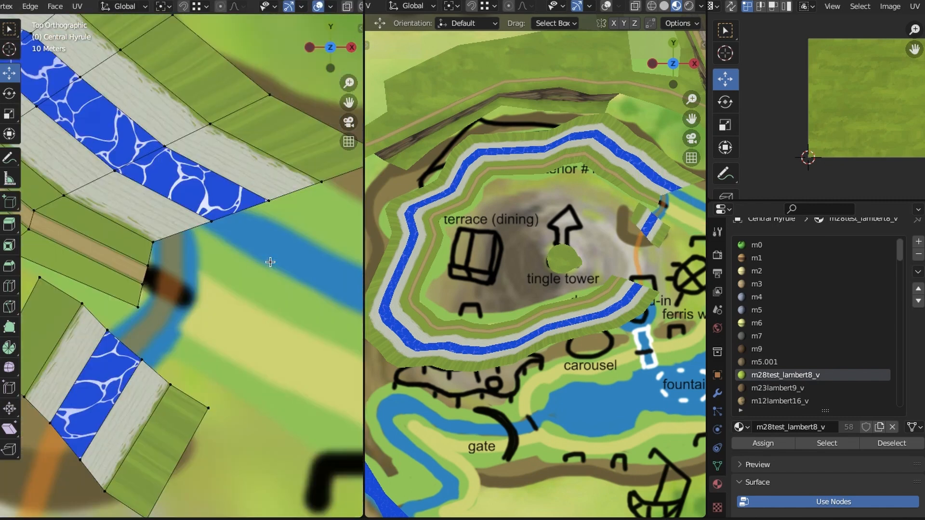
Level the water edge vertices of a cross-section near the channel's north-eastern end with a Z scale of 0
shift+middle_drag(269, 262, 267, 277)
click(118, 191)
shift+middle_drag(118, 193, 239, 331)
click(155, 194)
shift+click(117, 225)
shift+middle_drag(117, 225, 264, 300)
key(s)
key(z)
key(0)
key(Return)
Level the water edge vertices at the next cross-sections along the channel's northern stretch with a Z scale of 0
middle_drag(573, 328, 499, 283)
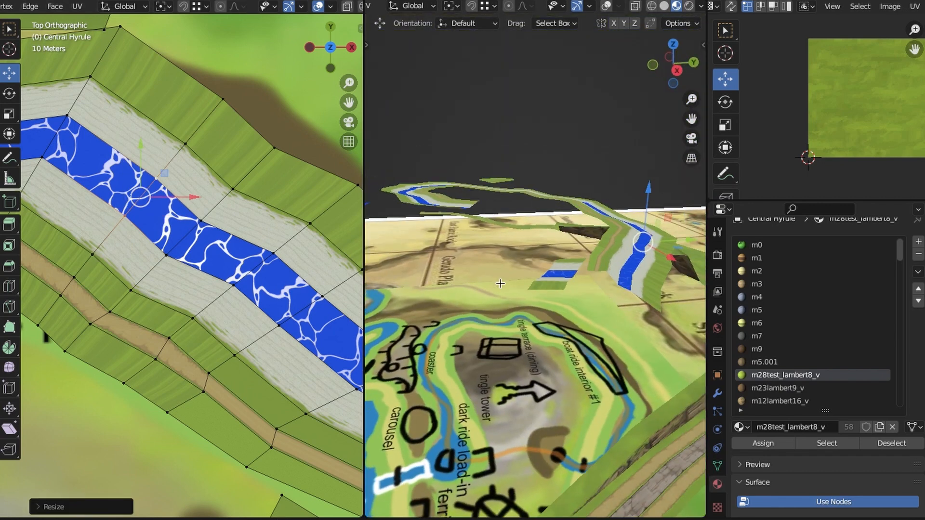
shift+middle_drag(110, 159, 197, 226)
key(s)
key(z)
shift+middle_drag(72, 232, 226, 198)
key(s)
key(z)
key(0)
key(Return)
click(115, 204)
key(s)
key(z)
key(0)
key(Return)
Level the water edge vertices around the channel's north-western bend with a Z scale of 0
shift+middle_drag(68, 240, 224, 233)
key(s)
key(z)
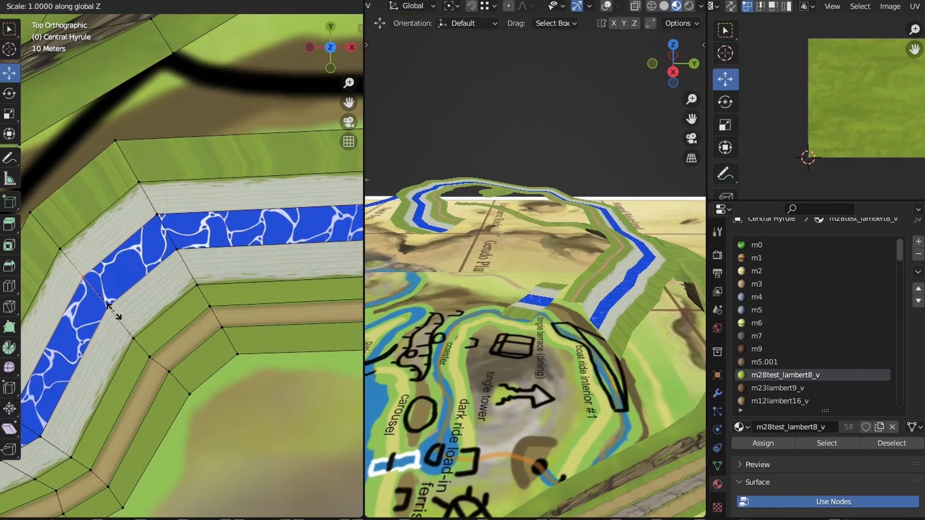
key(0)
key(Return)
shift+middle_drag(96, 333, 202, 219)
key(s)
key(z)
key(0)
key(Return)
shift+middle_drag(138, 347, 306, 235)
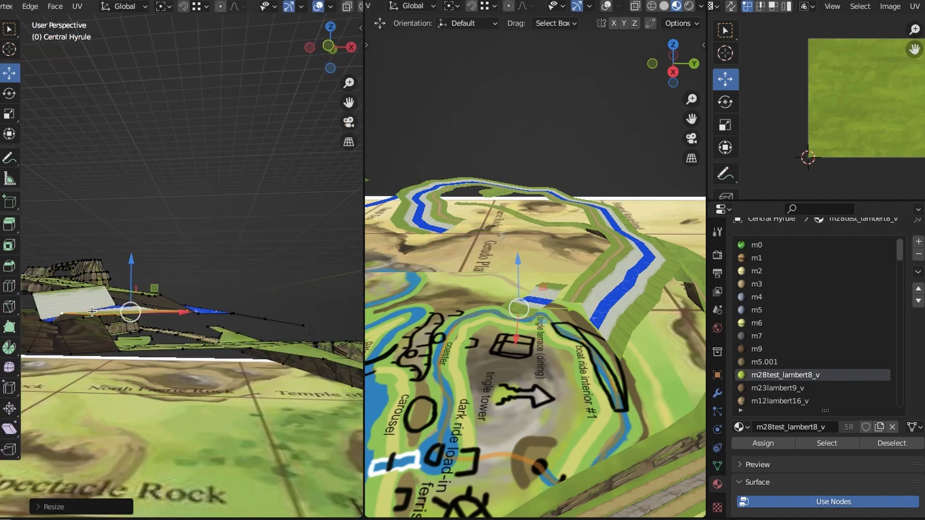
Extrude the loop's open north-eastern end toward the south-east and straighten the new edge with a Y scale of 0
middle_drag(91, 311, 72, 409)
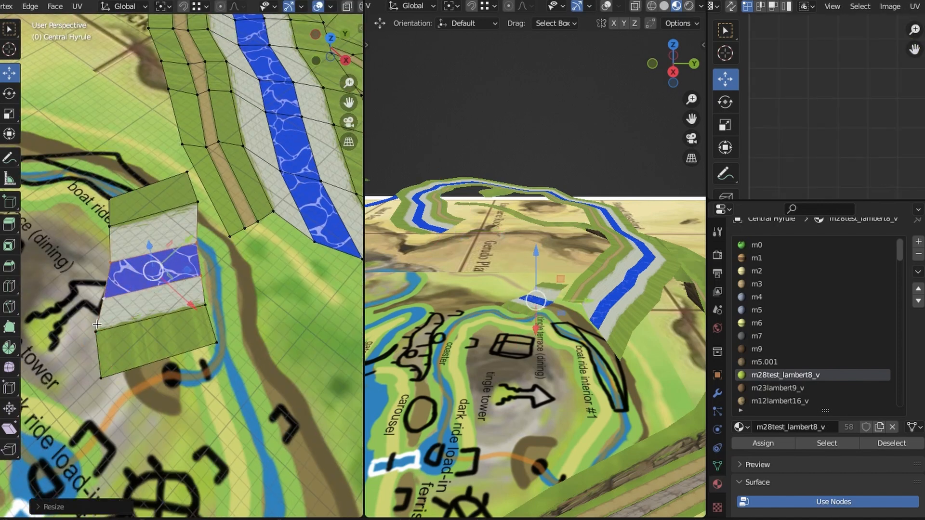
click(197, 232)
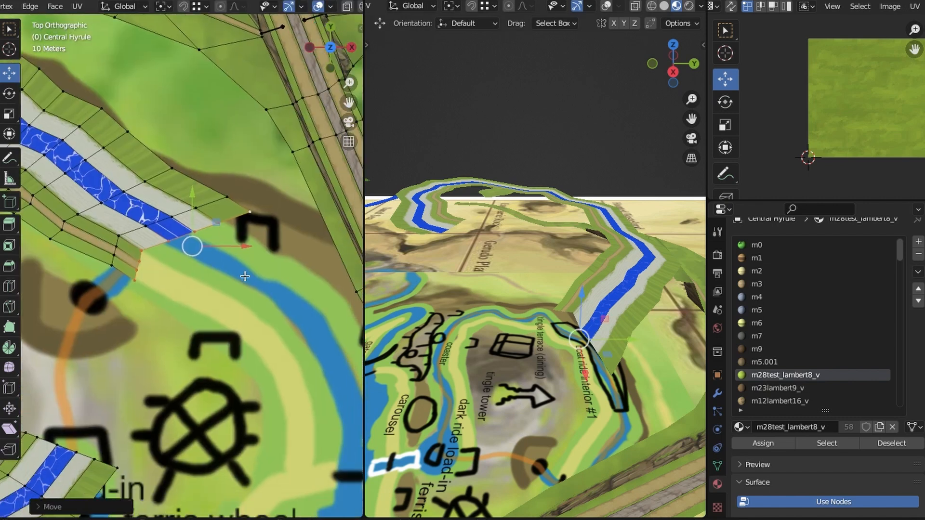
key(e)
click(294, 285)
key(s)
key(y)
key(0)
key(Return)
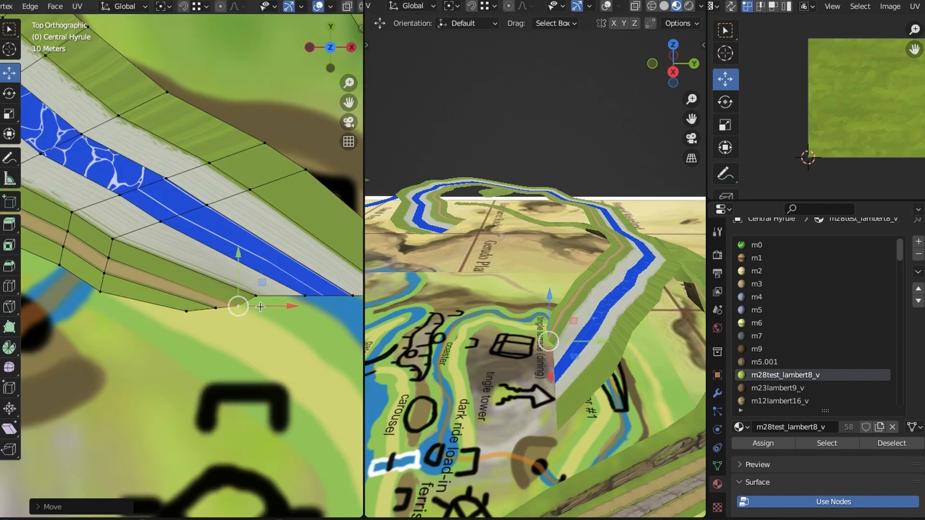
Scale, rotate and reposition the extruded end edge to follow the channel's direction on the map
scroll(245, 310, down, 3)
key(s)
key(r)
click(202, 270)
click(243, 218)
key(g)
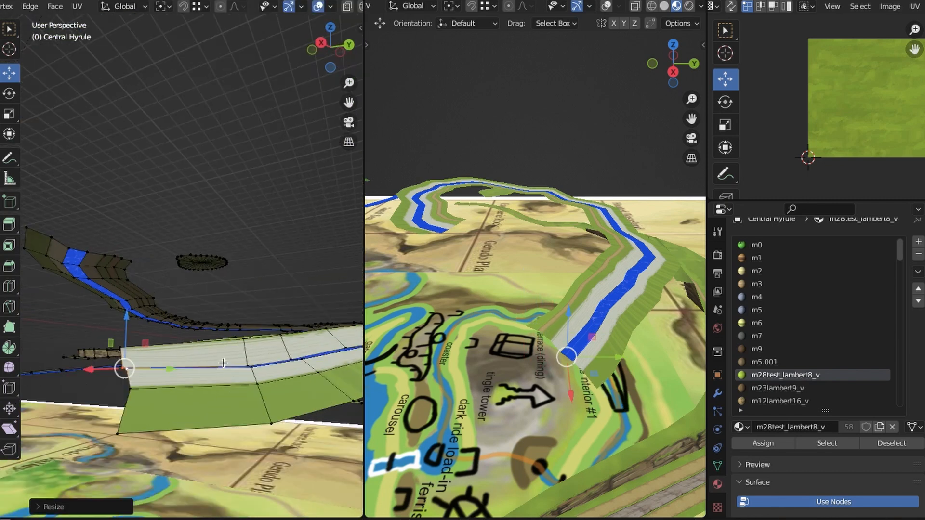
Adjust the heights of the vertices along the loop's extruded end on the Z axis
middle_drag(223, 363, 233, 392)
click(165, 405)
key(r)
key(g)
key(z)
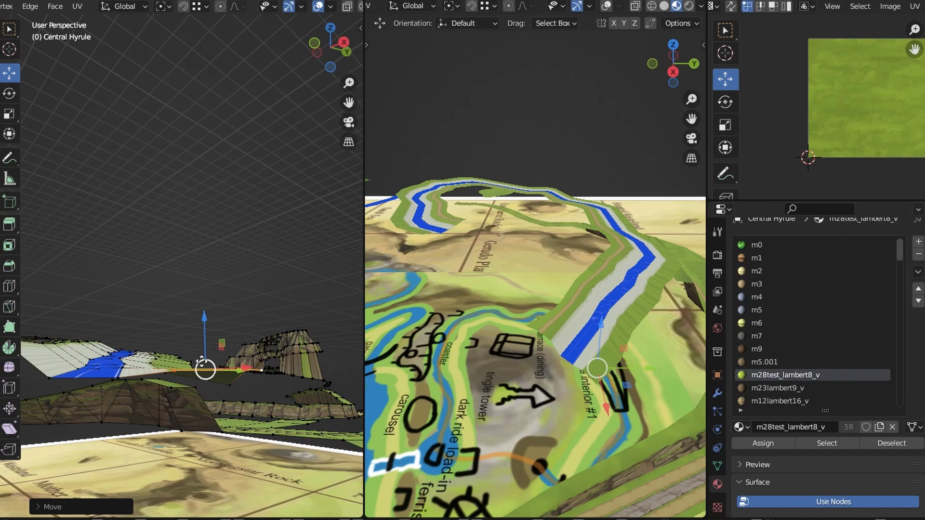
middle_drag(202, 361, 196, 419)
click(196, 380)
middle_drag(196, 385, 192, 352)
click(159, 381)
key(g)
key(z)
middle_drag(229, 421, 217, 366)
middle_drag(217, 366, 203, 357)
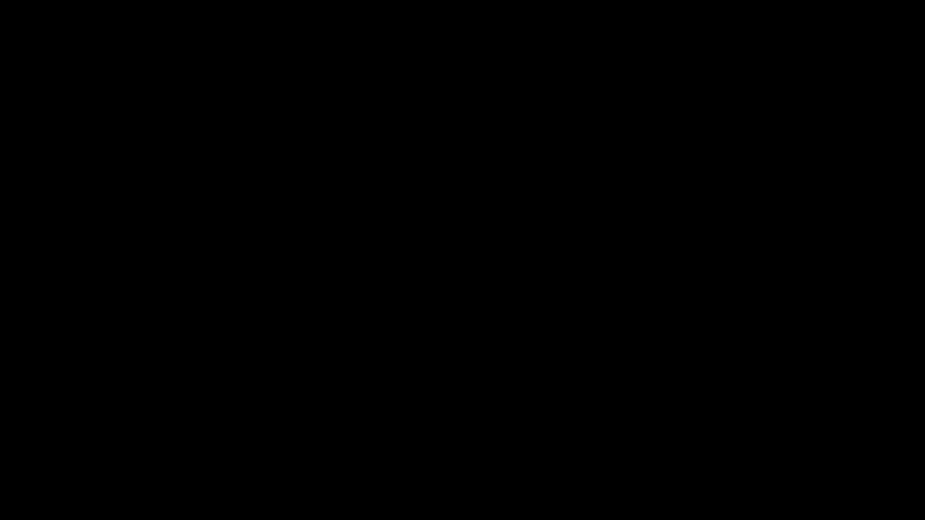
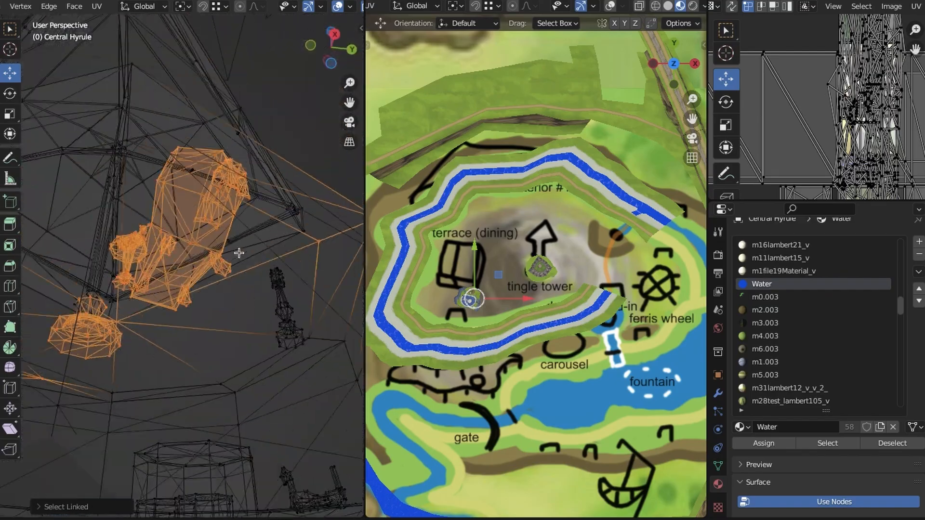
Select the linked geometry around the lounge chair, including the large canopy above it, and hide it
middle_drag(239, 253, 260, 340)
shift+drag(260, 341, 114, 252)
key(ctrl+l)
key(ctrl+l)
middle_drag(281, 180, 128, 199)
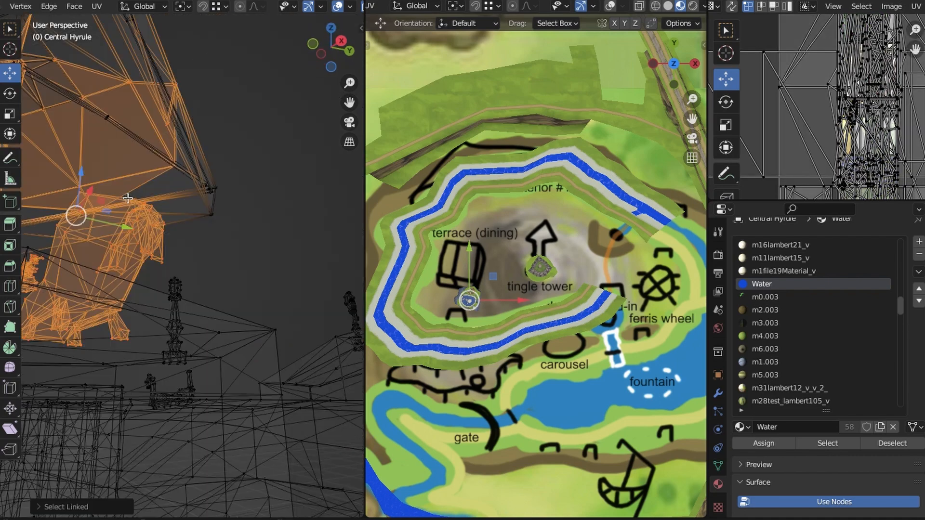
middle_drag(285, 192, 113, 124)
click(173, 208)
key(ctrl+l)
key(h)
Hide another linked piece of the imported model and switch the editing view to Material Preview shading
key(z)
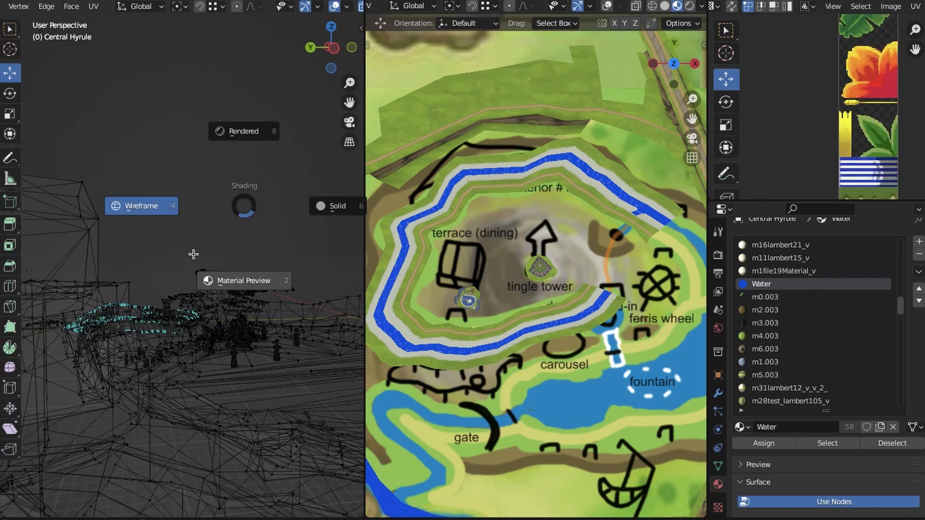
click(198, 208)
mouse_move(198, 207)
middle_down()
mouse_move(168, 212)
mouse_move(146, 241)
mouse_move(192, 202)
mouse_move(120, 144)
middle_up()
key(ctrl+l)
key(h)
key(z)
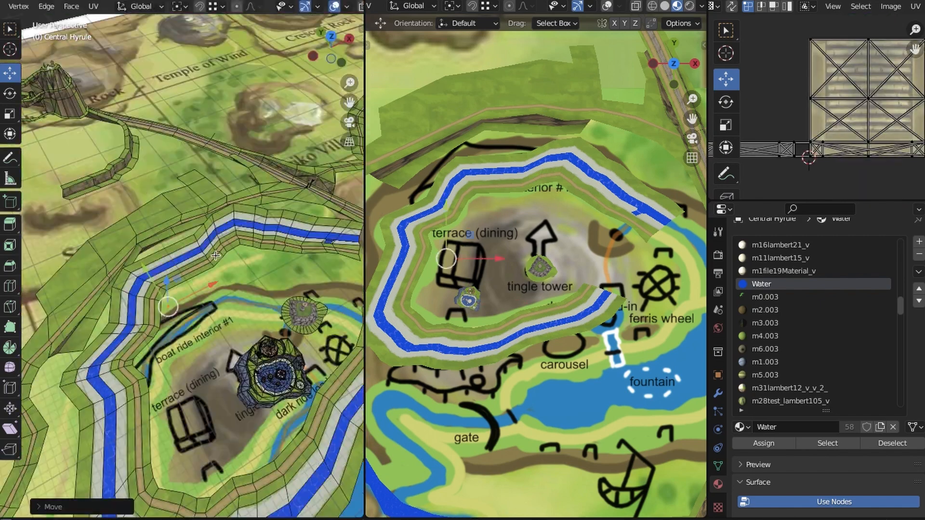
Adjust the height of the lounge chair piece on the Z axis and switch to Object Mode
middle_drag(193, 216, 145, 270)
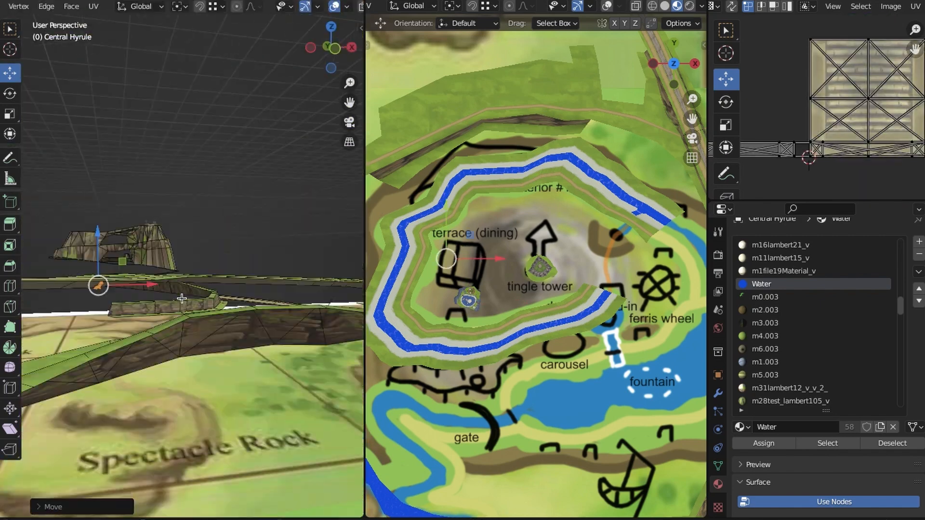
key(g)
key(z)
click(68, 7)
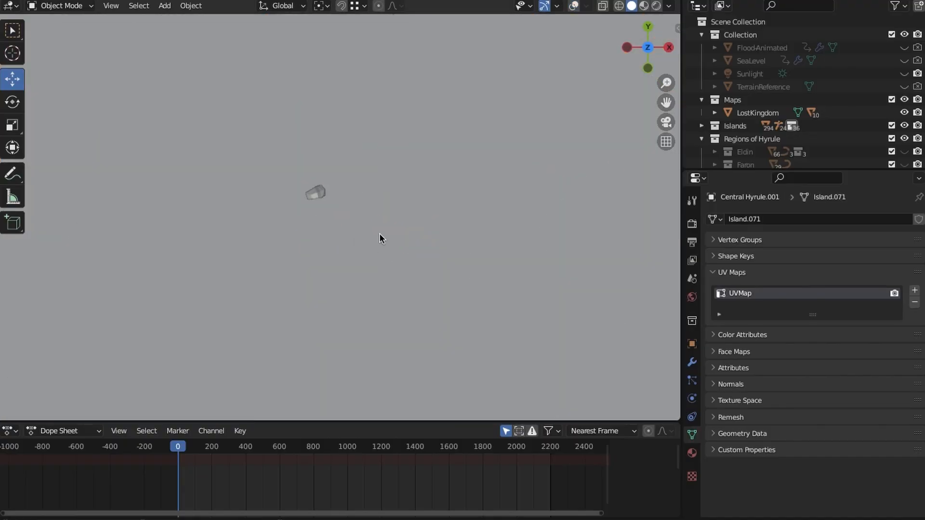
Move the separated chair object into a new collection named Chairs and rename the object Chair
middle_drag(380, 238, 276, 144)
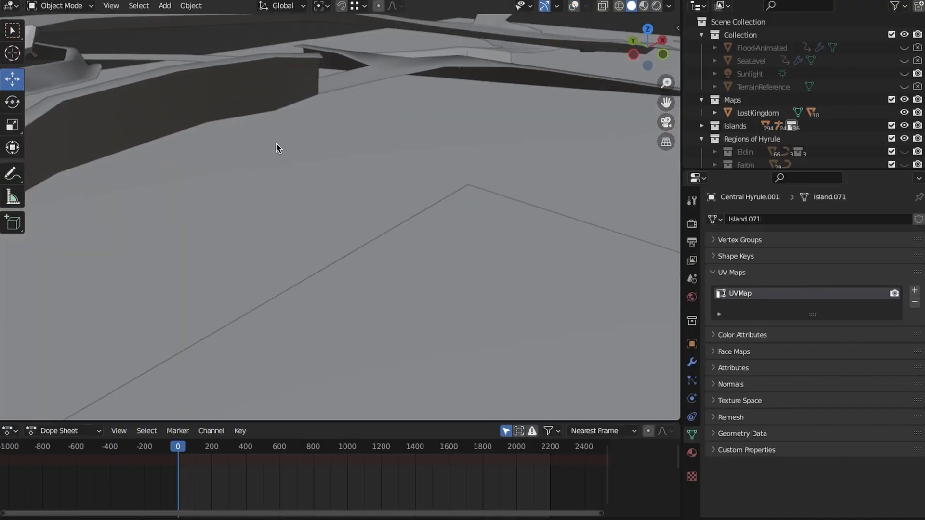
key(m)
click(392, 231)
text(Chai)
click(426, 274)
double_click(780, 155)
text(Chai)
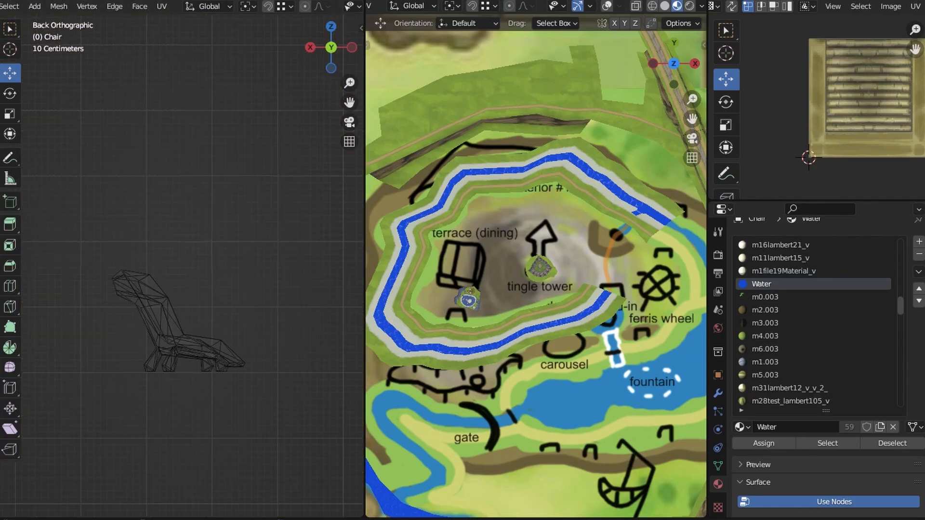
Set the Chair object's origin to the 3D cursor
scroll(178, 318, up, 3)
click(58, 6)
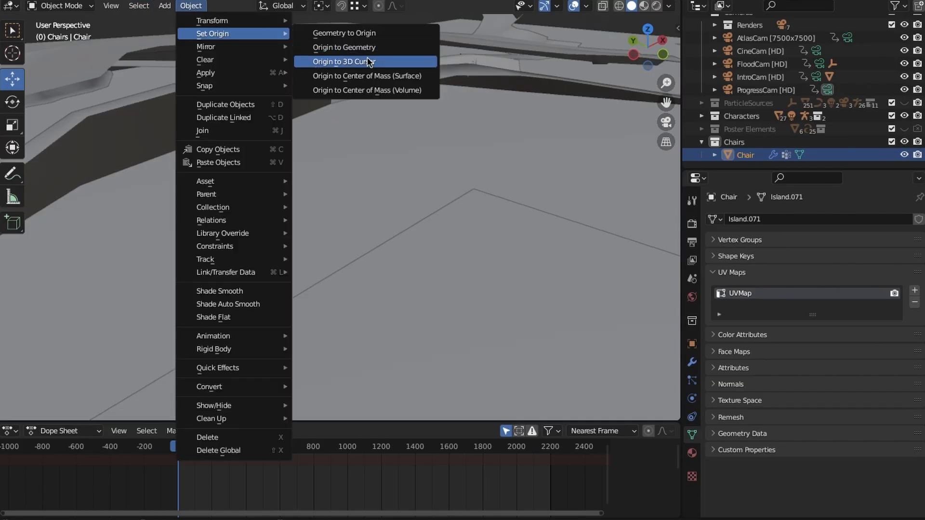
click(356, 59)
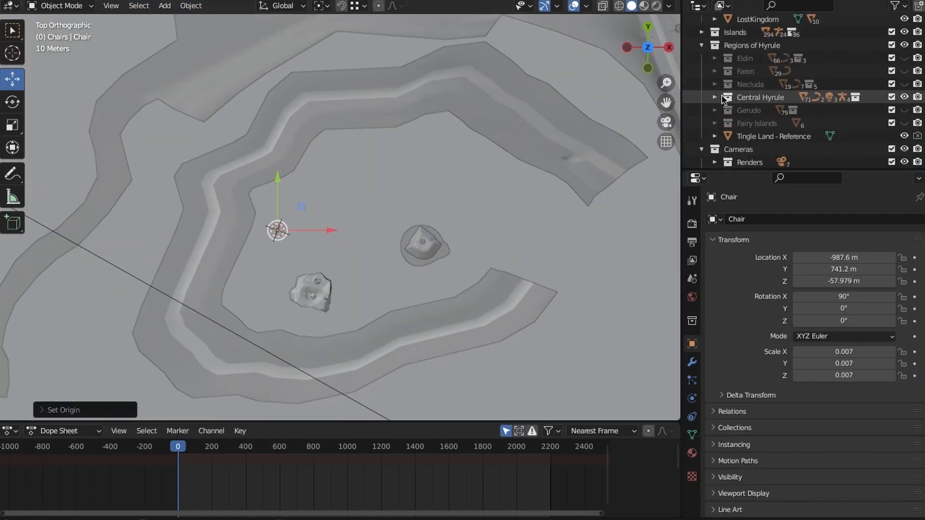
Move the Waving Link character beside the chair and compare their sizes
key(g)
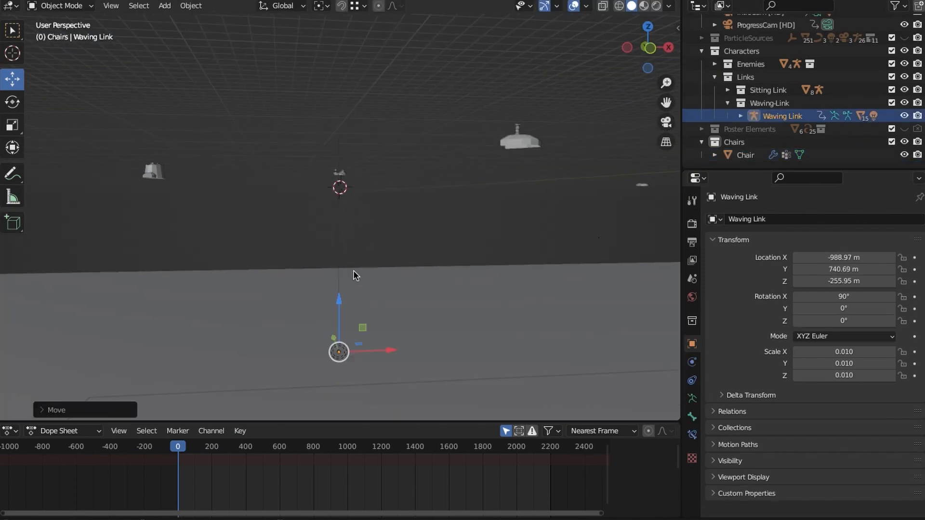
click(745, 155)
click(780, 119)
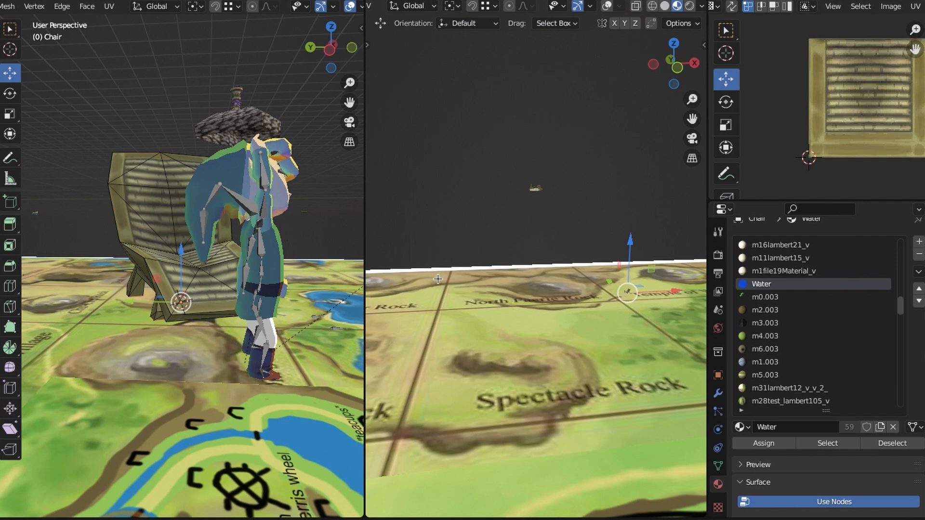
middle_drag(559, 299, 585, 301)
scroll(586, 308, up, 5)
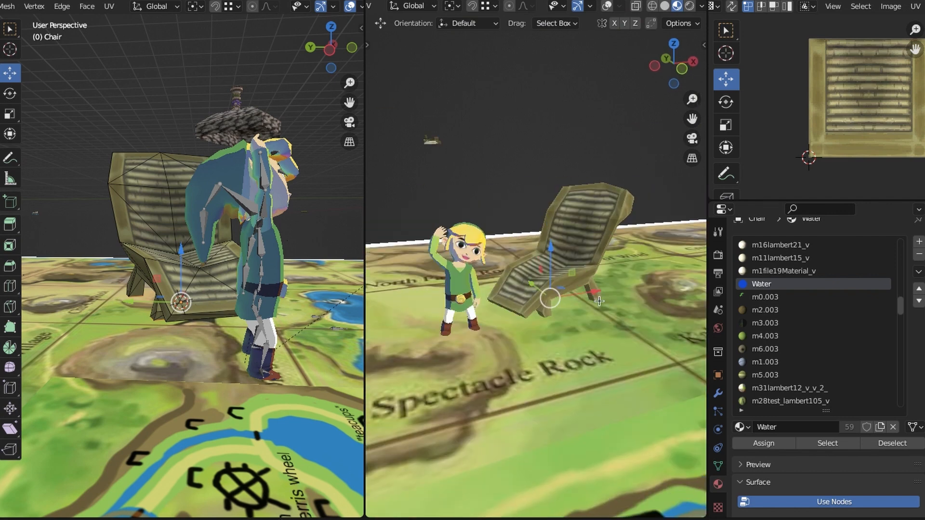
middle_drag(586, 332, 562, 304)
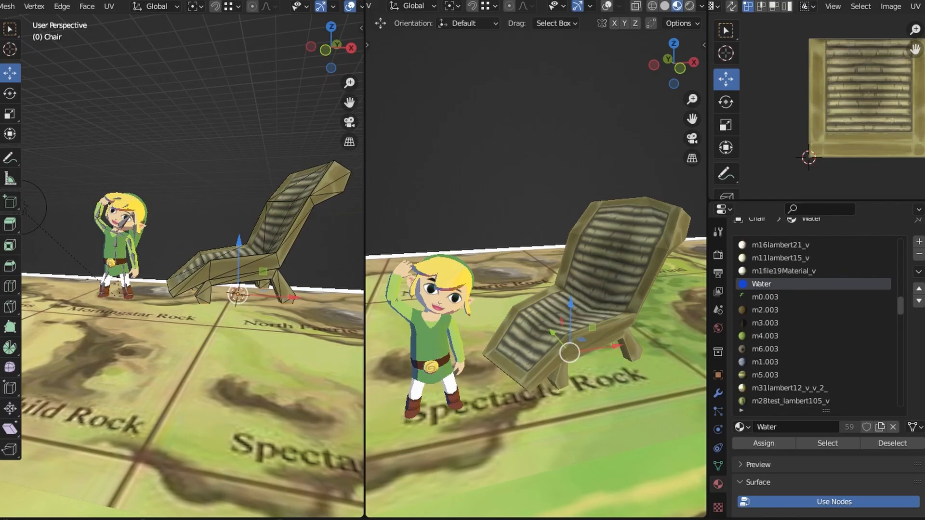
middle_drag(227, 269, 248, 266)
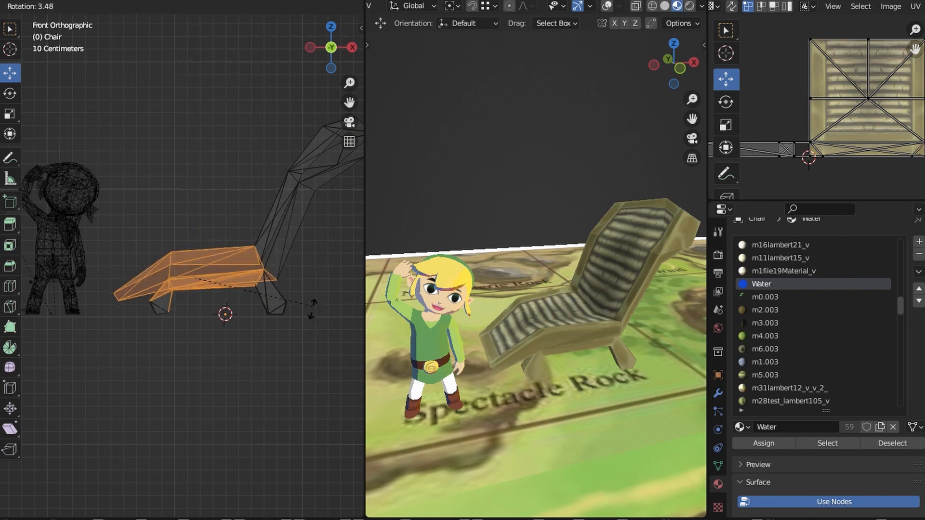
Finish rotating the chair's seat section, raise it along the Z axis, and select the vertices of a front leg
drag(197, 219, 198, 191)
key(shift+z)
middle_drag(196, 203, 87, 256)
key(shift+z)
drag(135, 234, 183, 344)
click(6, 6)
mouse_move(31, 97)
click(134, 98)
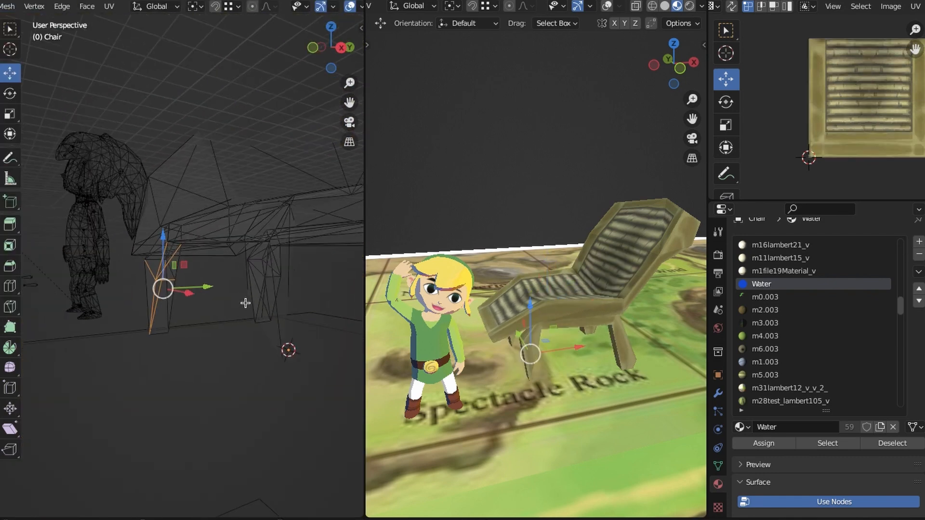
click(239, 299)
mouse_move(246, 304)
middle_down()
mouse_move(163, 287)
mouse_move(188, 237)
middle_up()
key(ctrl+z)
key(z)
click(128, 237)
mouse_move(128, 237)
middle_down()
mouse_move(223, 320)
mouse_move(199, 307)
middle_up()
click(180, 313)
key(ctrl+z)
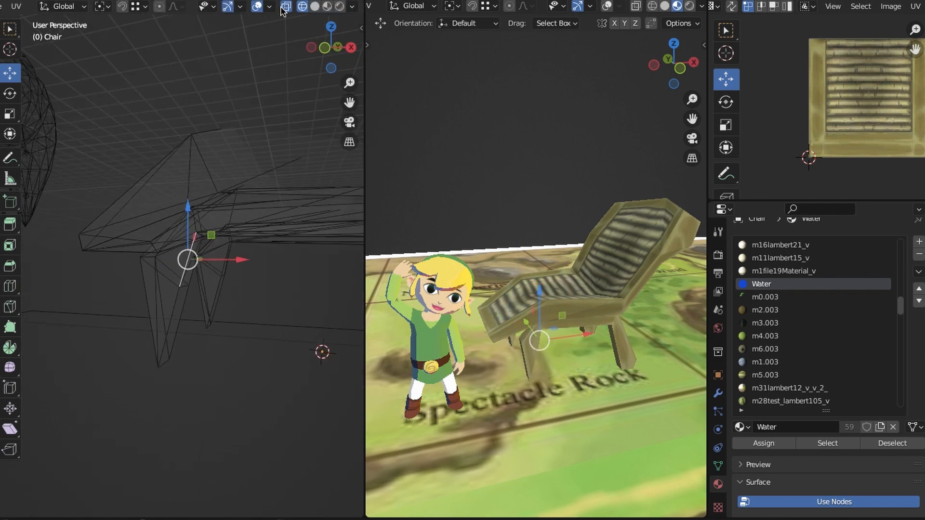
Examine the vertices and edges of the front legs from below in wireframe and material preview
middle_drag(226, 159, 219, 145)
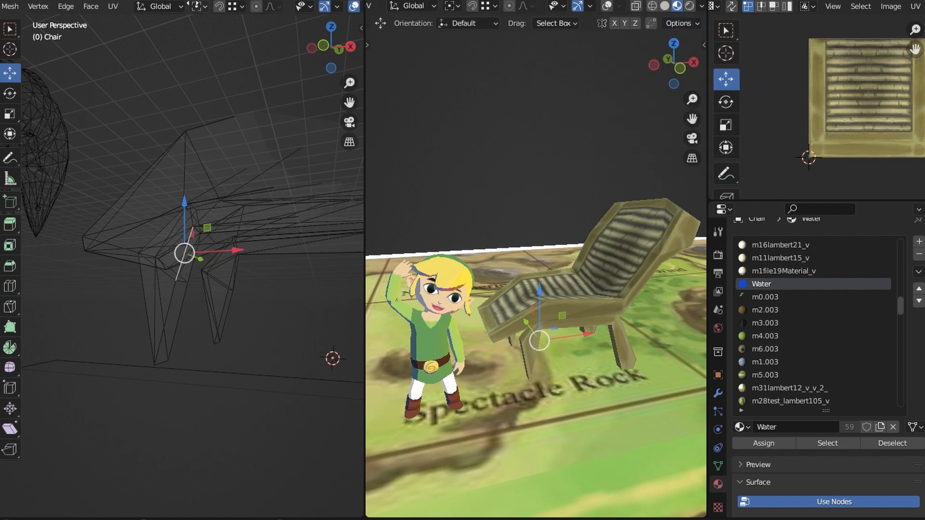
click(164, 7)
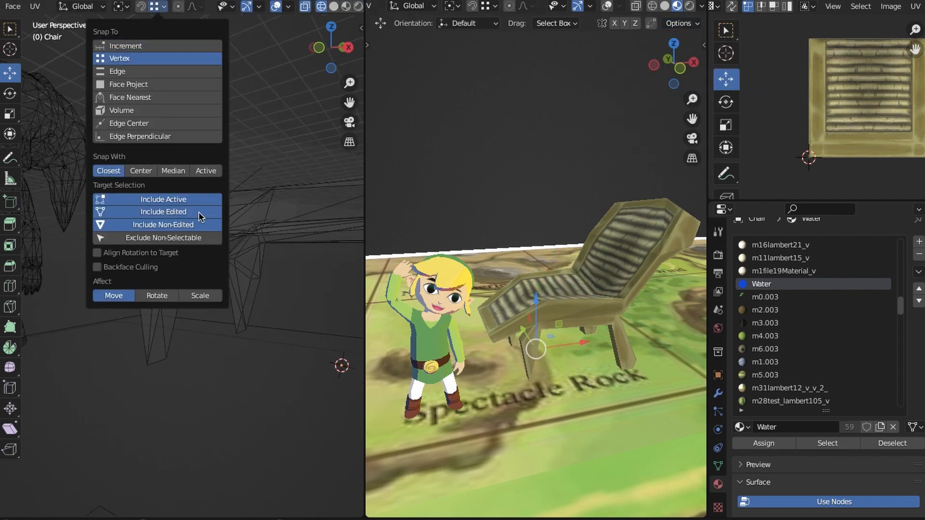
click(288, 7)
middle_drag(308, 6, 294, 7)
click(357, 7)
click(155, 273)
middle_drag(211, 306, 296, 319)
middle_drag(10, 8, 95, 16)
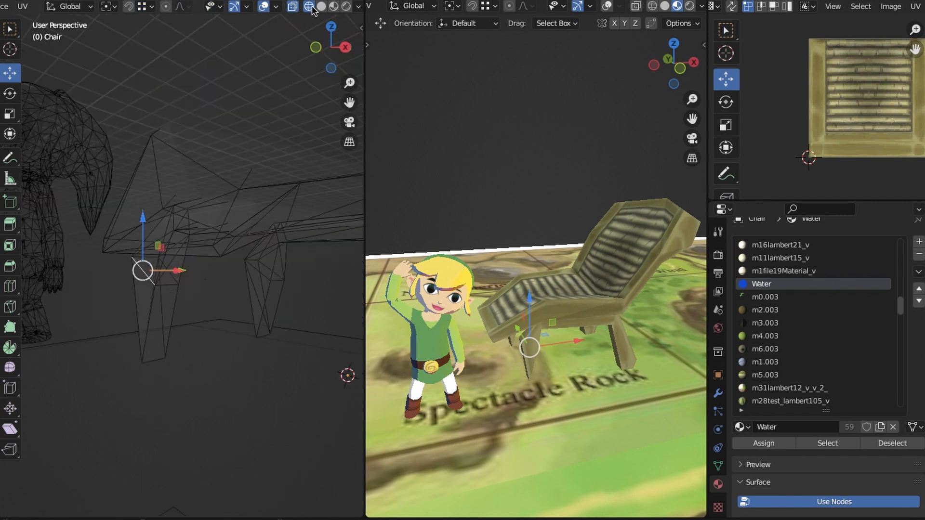
click(148, 324)
key(z)
click(107, 266)
middle_drag(144, 269, 208, 287)
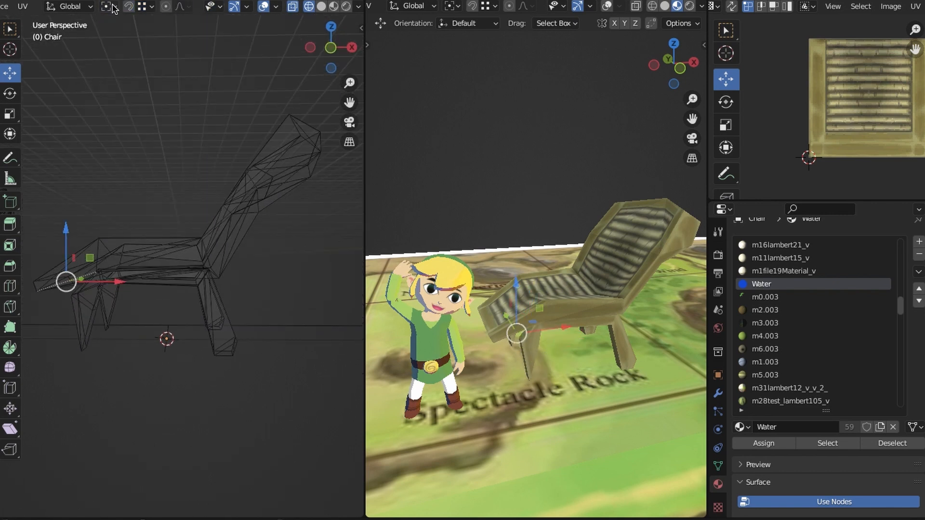
click(23, 6)
middle_drag(23, 6, 332, 7)
click(105, 6)
click(80, 306)
key(z)
middle_drag(144, 289, 231, 279)
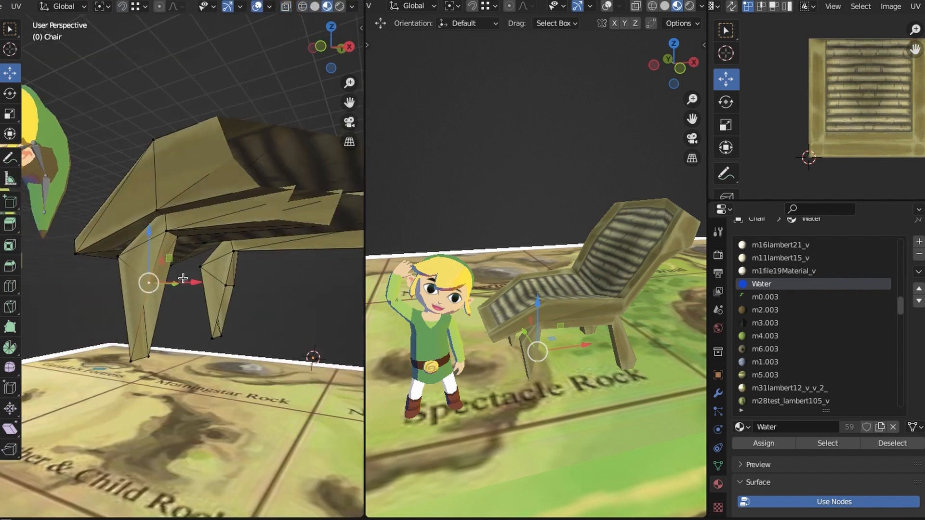
Fill the open face on the front leg of the chair
key(z)
key(alt+f)
key(z)
shift+click(139, 357)
key(alt+f)
key(z)
click(268, 363)
Assign the Q_chair_m_v material to the newly filled leg face
drag(901, 305, 894, 448)
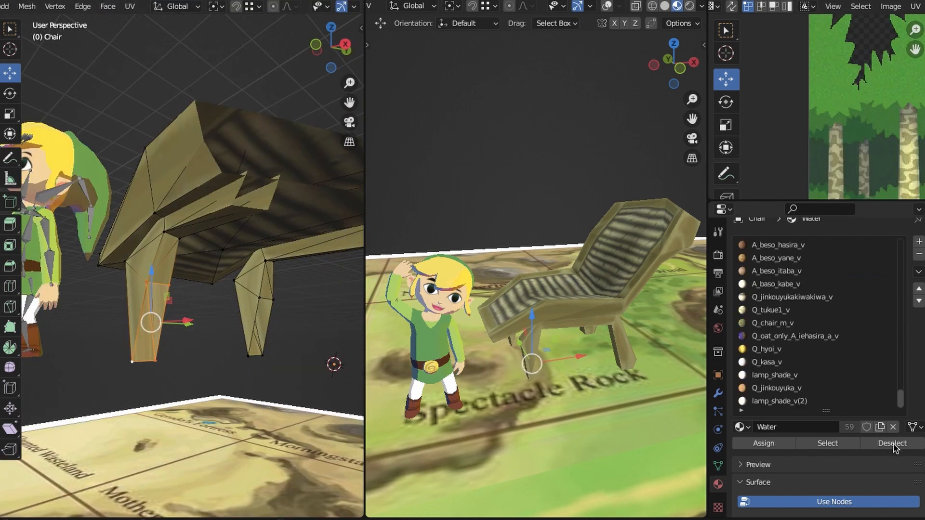
click(776, 387)
click(763, 443)
middle_drag(186, 382, 216, 371)
click(773, 323)
click(764, 443)
Fill the opening on the other front leg and check the chair from underneath
click(287, 288)
middle_drag(250, 292, 217, 318)
click(200, 311)
click(108, 6)
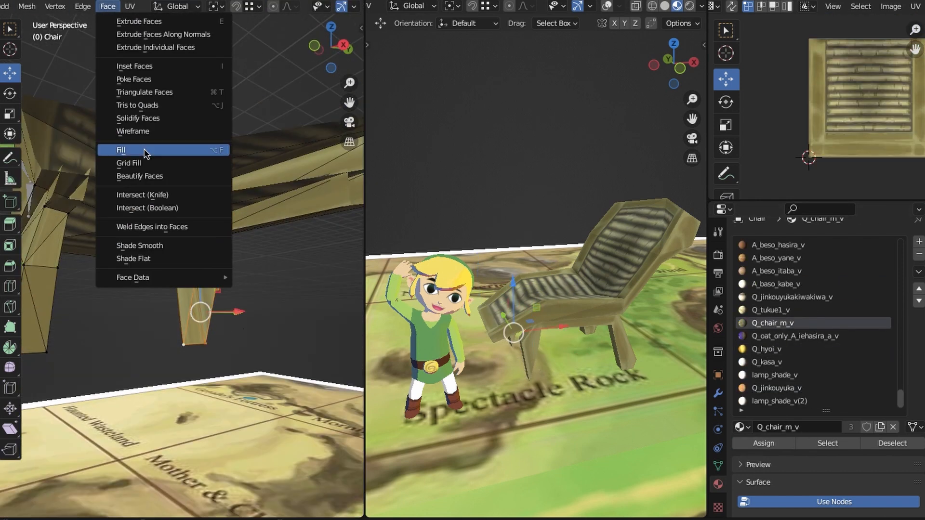
click(145, 152)
click(241, 356)
middle_drag(241, 357, 181, 340)
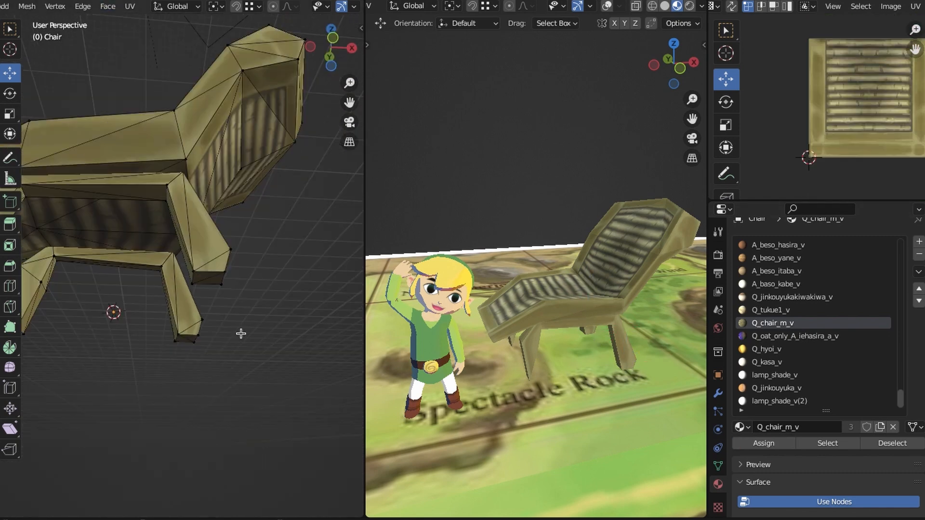
Rotate the backrest's upper section upright in front view and shift it along the X axis toward the seat
shift+middle_drag(241, 241, 209, 302)
drag(191, 118, 328, 241)
key(r)
click(303, 190)
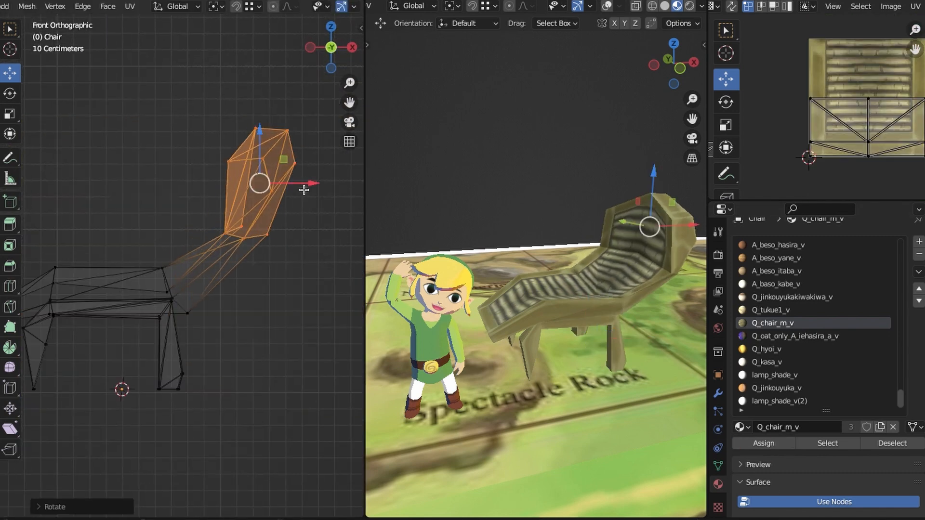
drag(303, 188, 258, 188)
Try to make the backrest taller by raising its upper section along the Z axis
scroll(258, 190, down, 4)
shift+middle_drag(212, 192, 276, 208)
drag(260, 183, 260, 146)
drag(177, 223, 121, 220)
drag(202, 205, 202, 193)
key(shift+z)
middle_drag(202, 294, 142, 323)
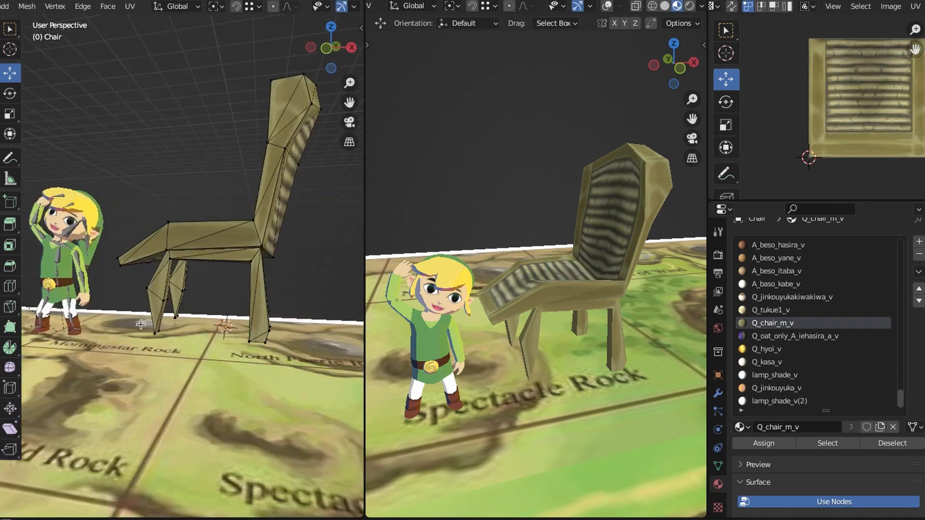
key(KP_1)
key(shift+z)
drag(113, 89, 312, 277)
Undo the backrest height changes
key(ctrl+z)
key(ctrl+z)
key(ctrl+z)
key(ctrl+z)
key(ctrl+z)
middle_drag(254, 123, 232, 291)
Raise the vertices at the seat's front end along the Z axis in front view
key(z)
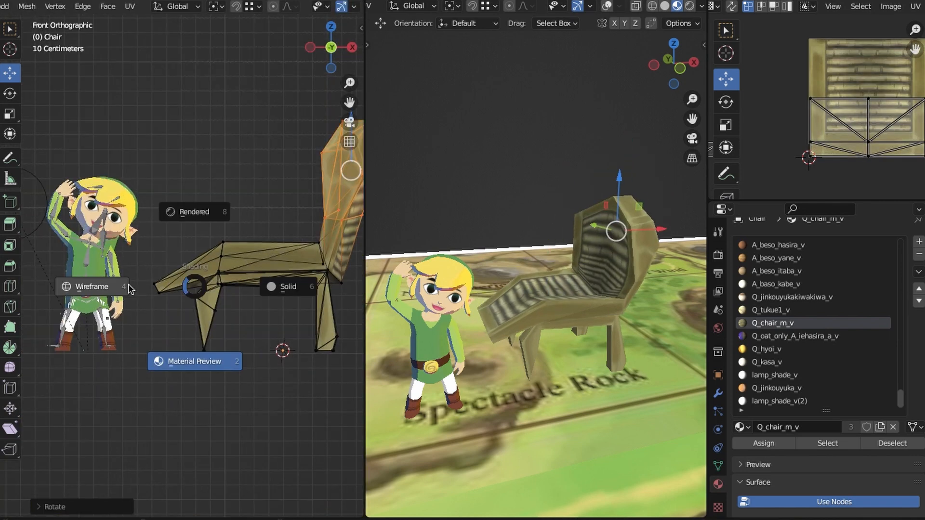
click(128, 289)
drag(133, 267, 169, 304)
drag(157, 237, 156, 214)
key(z)
middle_drag(159, 241, 206, 257)
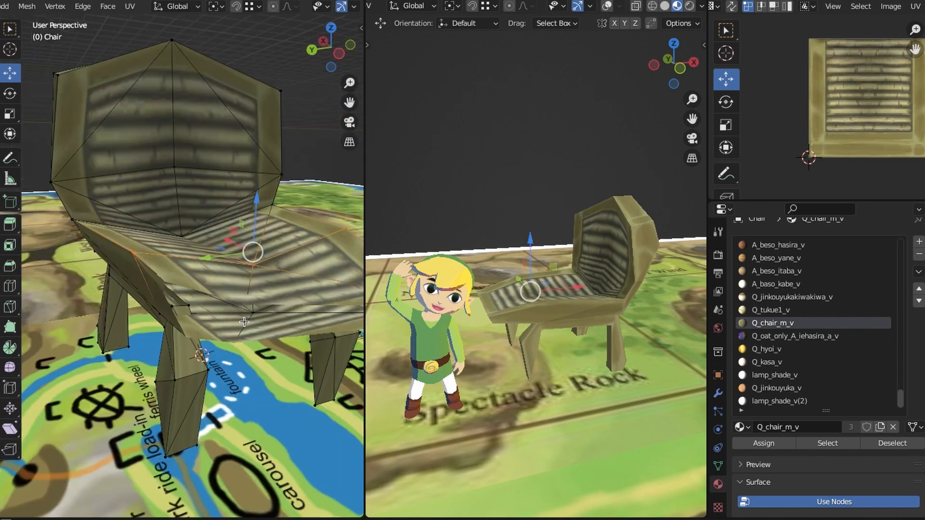
Flatten the seat surface by scaling its front and rear vertex rows to 0 along the Z axis
key(s)
key(z)
key(0)
key(Return)
middle_drag(255, 293, 153, 296)
key(s)
key(z)
key(0)
key(Return)
middle_drag(265, 300, 164, 287)
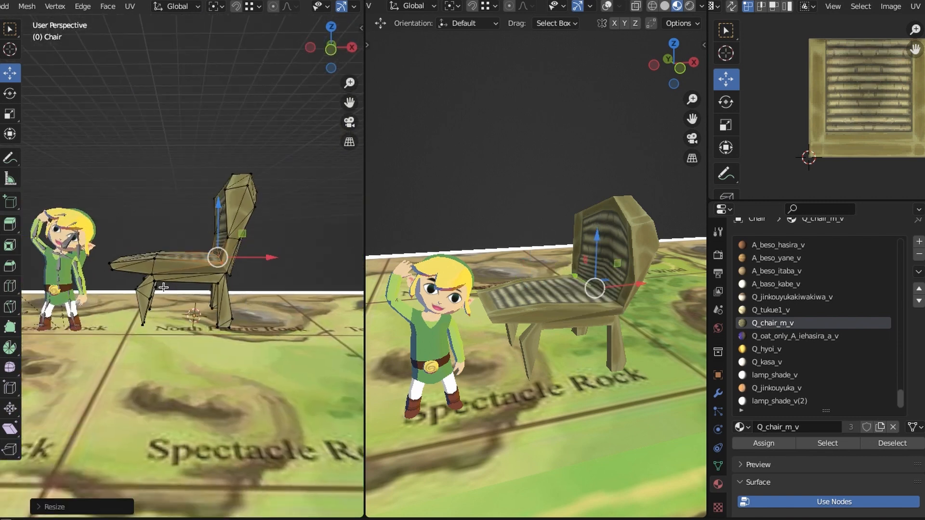
Select the whole chair mesh, shrink it along the X axis, and compare it with Link
click(303, 293)
middle_drag(303, 294, 202, 291)
key(a)
key(s)
key(x)
click(279, 293)
key(alt+a)
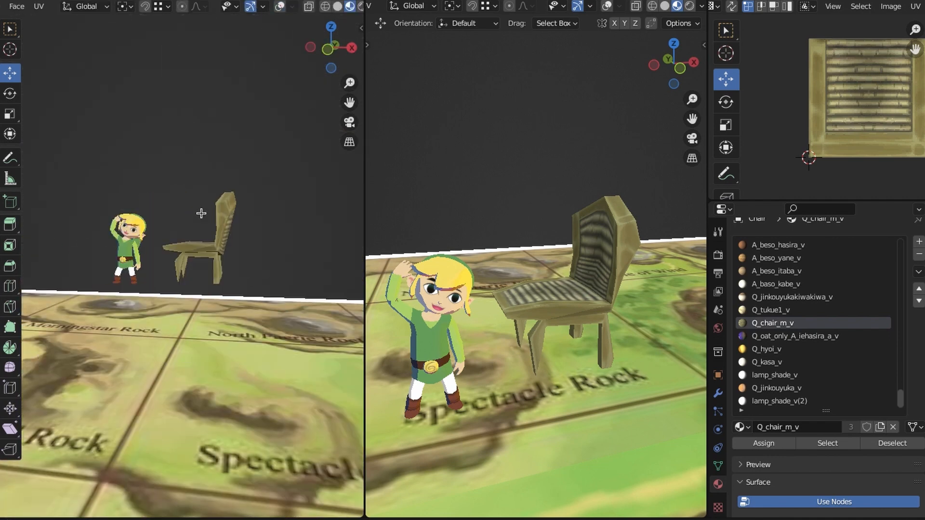
middle_drag(232, 208, 202, 270)
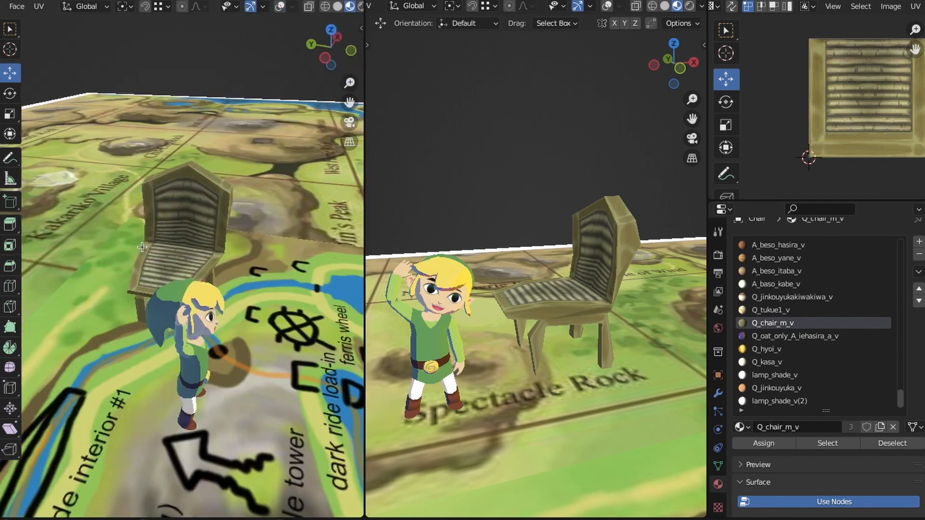
Move the selected front leg vertices along the X axis in back view
key(alt+shift+z)
key(ctrl+KP_1)
key(shift+z)
drag(222, 291, 187, 343)
key(g)
key(x)
click(188, 299)
key(shift+z)
middle_drag(188, 299, 179, 286)
Select the front leg's foot vertices in front view and inspect the leg's slant
key(KP_1)
key(shift+z)
drag(130, 357, 183, 414)
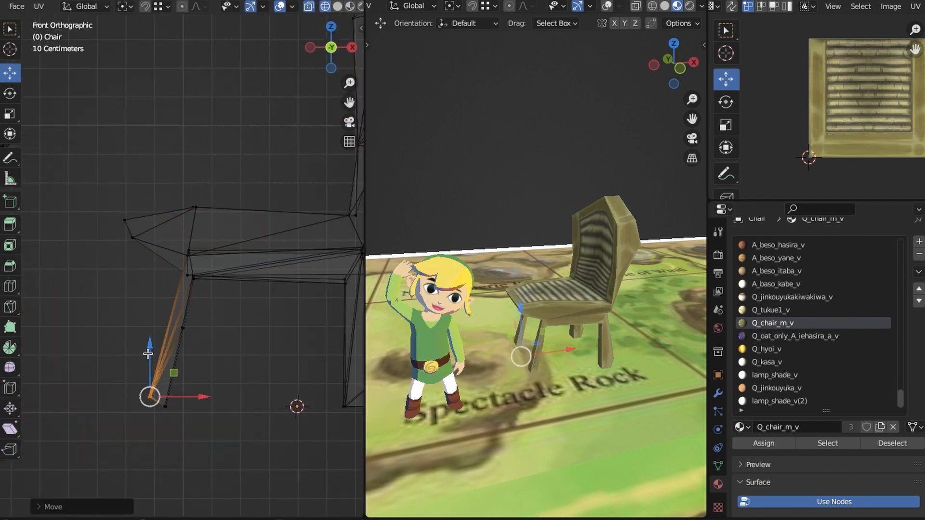
key(shift+z)
middle_drag(159, 376, 231, 337)
Show the vertex transform values and level the chair's foot vertices by scaling them along the Z axis
key(KP_1)
key(shift+z)
click(168, 374)
click(361, 29)
shift+middle_drag(269, 308, 218, 302)
drag(79, 355, 302, 397)
key(s)
key(z)
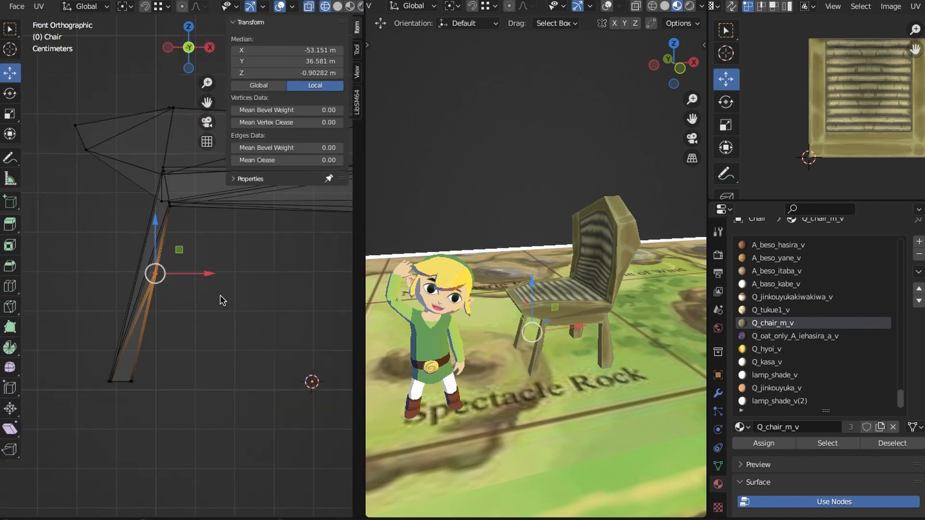
Adjust the height of the front legs' middle vertices along the Z axis
drag(156, 234, 155, 237)
mouse_move(155, 237)
middle_down()
mouse_move(203, 251)
mouse_move(169, 238)
mouse_move(158, 252)
mouse_move(151, 233)
middle_up()
key(KP_1)
key(shift+z)
key(shift+z)
click(158, 252)
drag(151, 197, 150, 193)
middle_drag(151, 233, 120, 270)
key(KP_1)
key(shift+z)
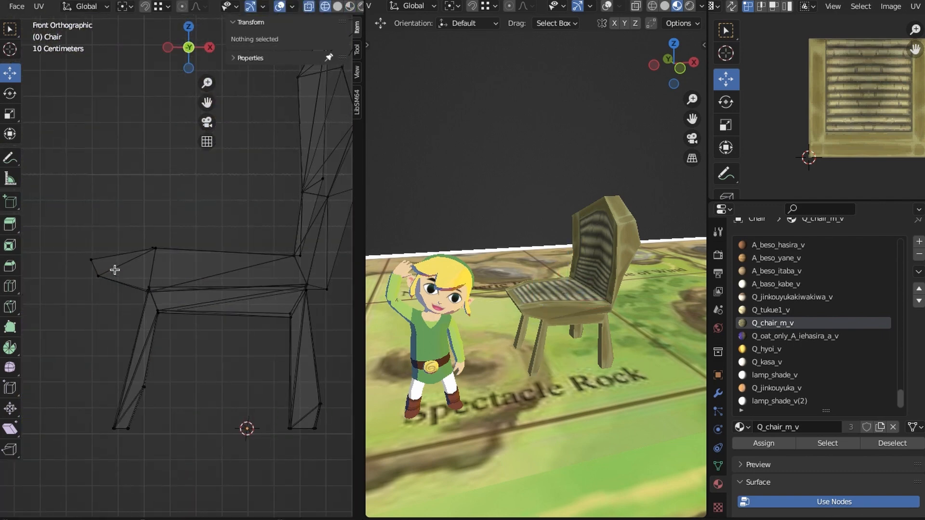
Nudge the seat's front edge vertices along the X axis and raise them slightly along the Z axis
drag(53, 289, 79, 313)
drag(111, 304, 120, 304)
drag(227, 274, 52, 294)
drag(115, 304, 111, 304)
drag(96, 269, 118, 316)
drag(107, 248, 107, 244)
click(107, 244)
key(shift+z)
middle_drag(107, 244, 111, 298)
scroll(110, 297, down, 5)
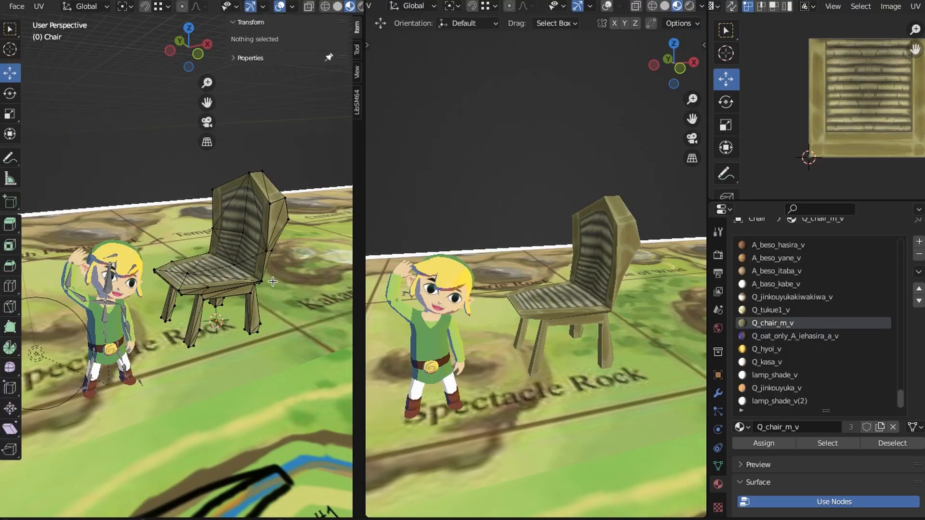
Create a new collection named Tingle Land and nest the Chairs collection inside it
key(KP_7)
mouse_move(190, 310)
middle_down()
mouse_move(165, 268)
mouse_move(188, 294)
middle_up()
text(T)
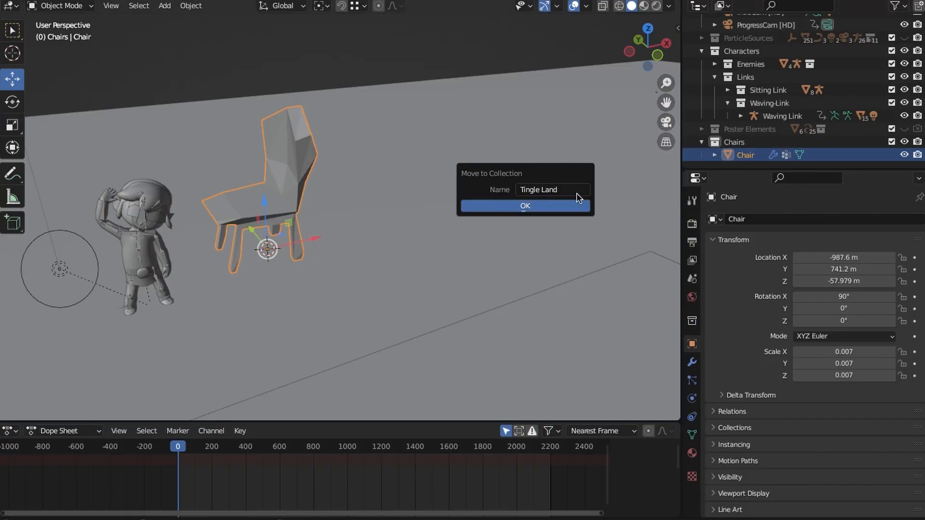
click(573, 205)
drag(734, 130, 748, 143)
Duplicate the chair, name the copy TL-Table, and rename the original TL-Chair
click(760, 155)
middle_drag(552, 195, 526, 203)
key(shift+d)
double_click(775, 155)
text(TL-Table)
key(Return)
double_click(756, 143)
text(TL-Chair)
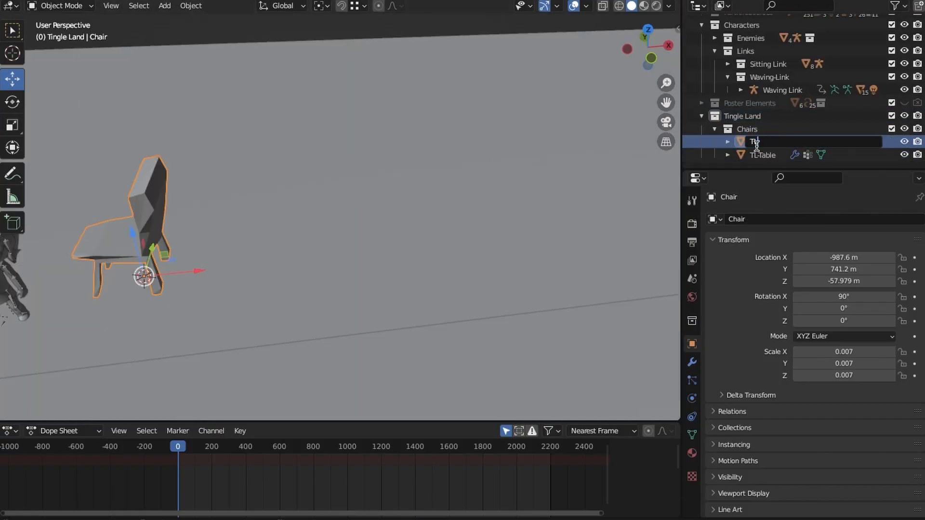
key(Return)
Select TL-Chair and move it along the X axis away from TL-Table
click(762, 155)
click(762, 142)
drag(338, 241, 418, 235)
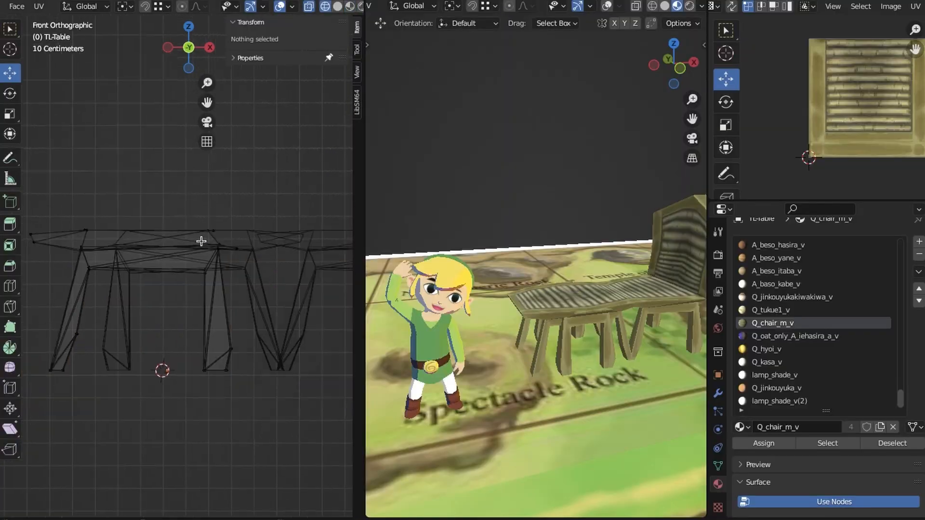
Shift TL-Table's mesh along the X axis, straighten its inner-edge vertices, and set its origin to the 3D cursor
middle_drag(201, 239, 212, 287)
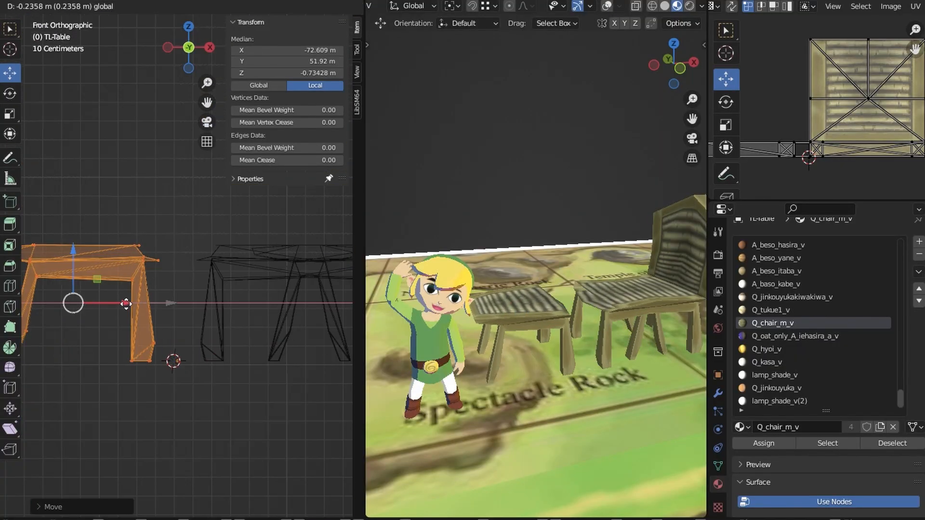
drag(267, 481, 180, 181)
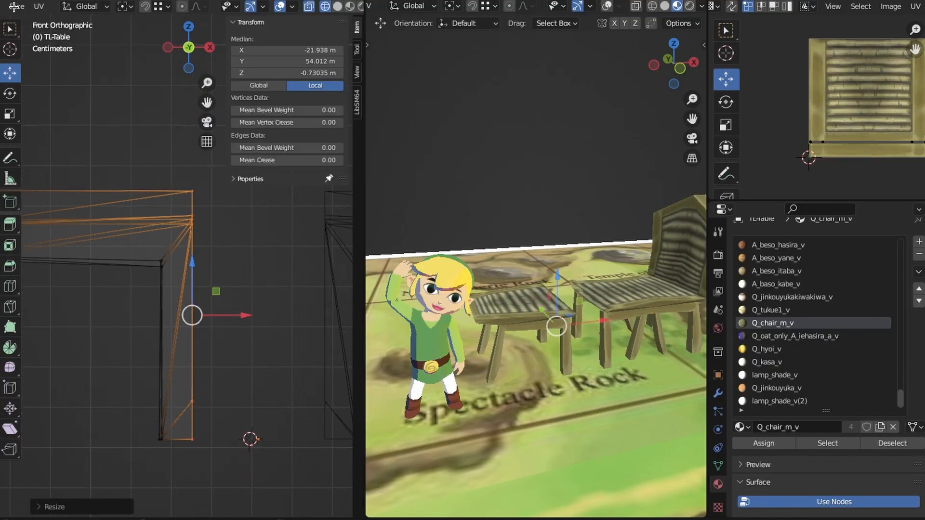
drag(232, 423, 175, 464)
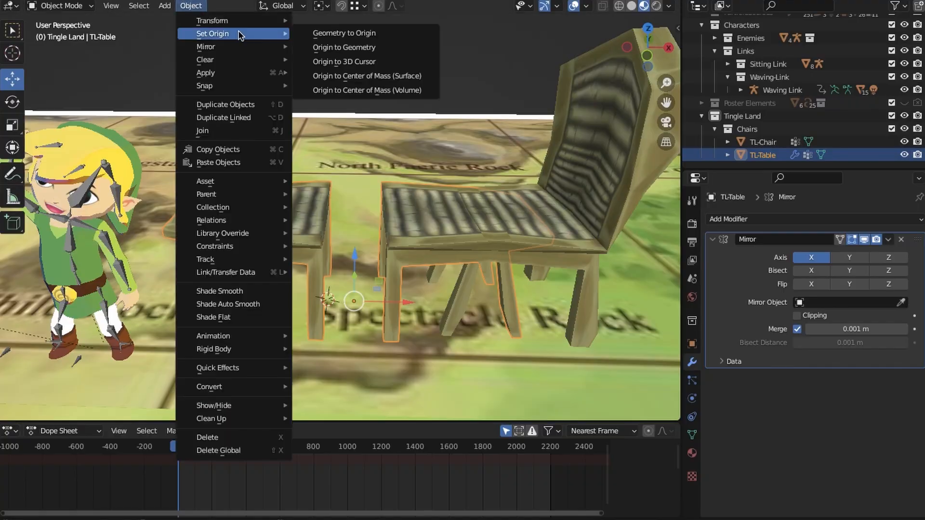
click(337, 61)
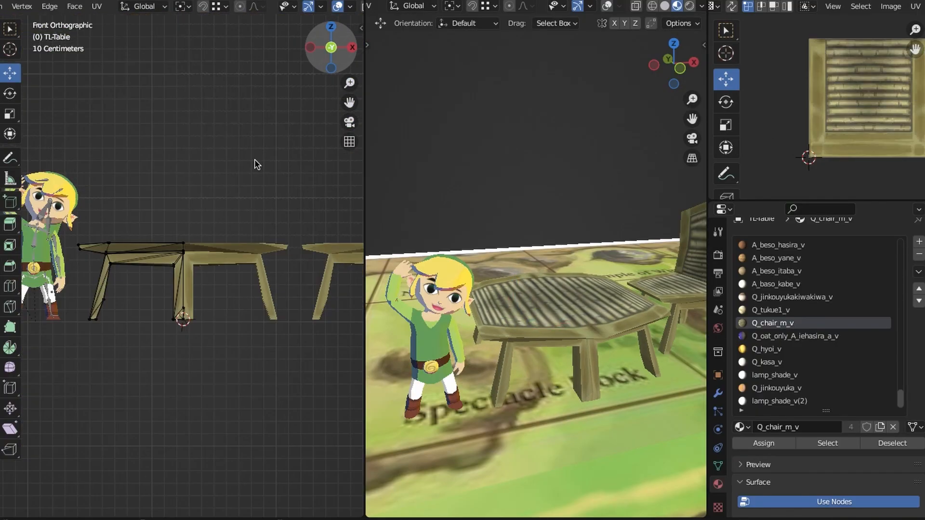
key(shift+s)
drag(126, 202, 123, 196)
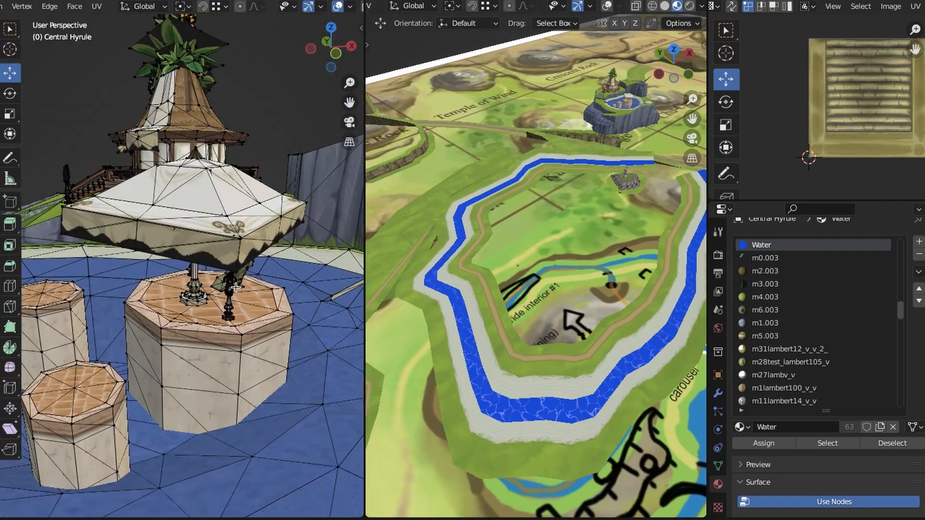
Select the large parasol in the Central Hyrule mesh, including the linked geometry of its canopy, pole and base
key(ctrl+l)
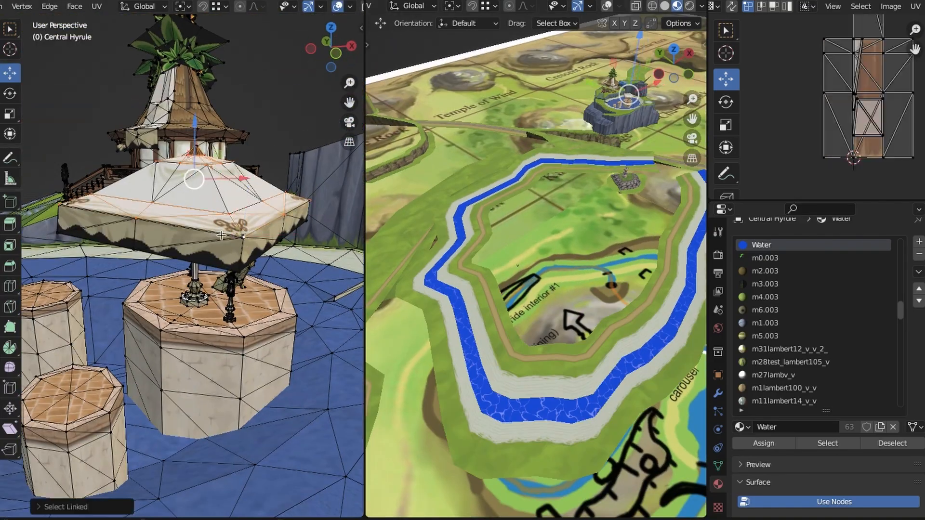
key(KP_1)
key(KP_3)
scroll(91, 275, up, 8)
key(l)
scroll(149, 241, up, 4)
drag(223, 301, 149, 219)
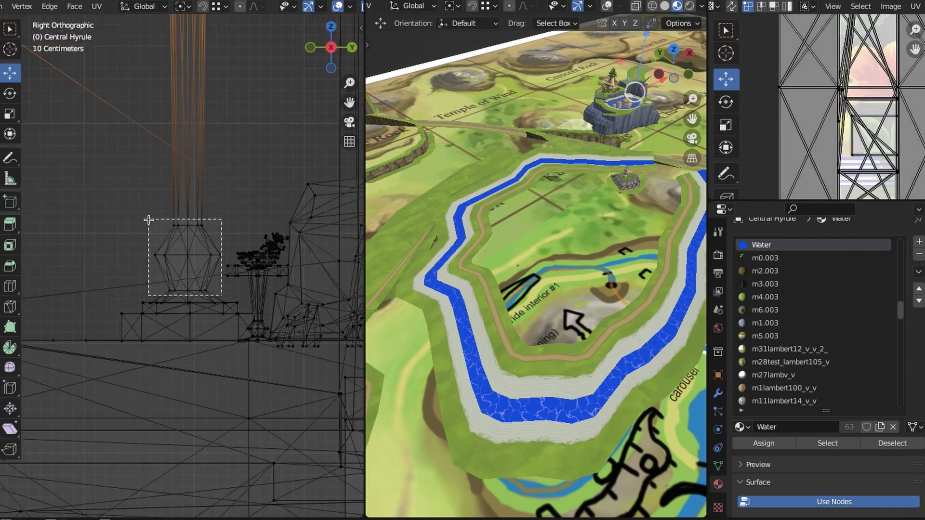
middle_drag(149, 218, 294, 377)
scroll(208, 239, down, 4)
key(l)
click(252, 291)
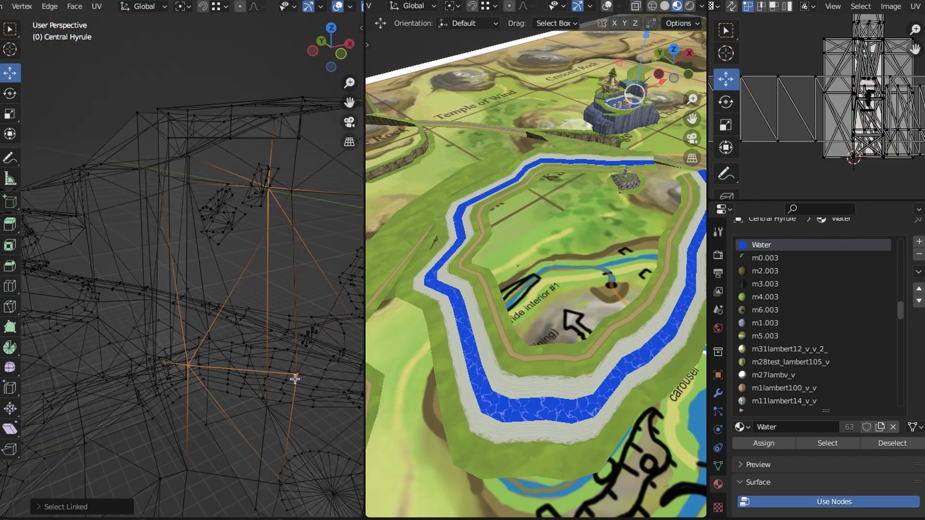
click(263, 232)
Move the selected parasol geometry along the Z axis to sit well above the island
key(KP_1)
scroll(264, 232, down, 4)
key(g)
key(z)
click(238, 40)
shift+middle_drag(237, 40, 215, 275)
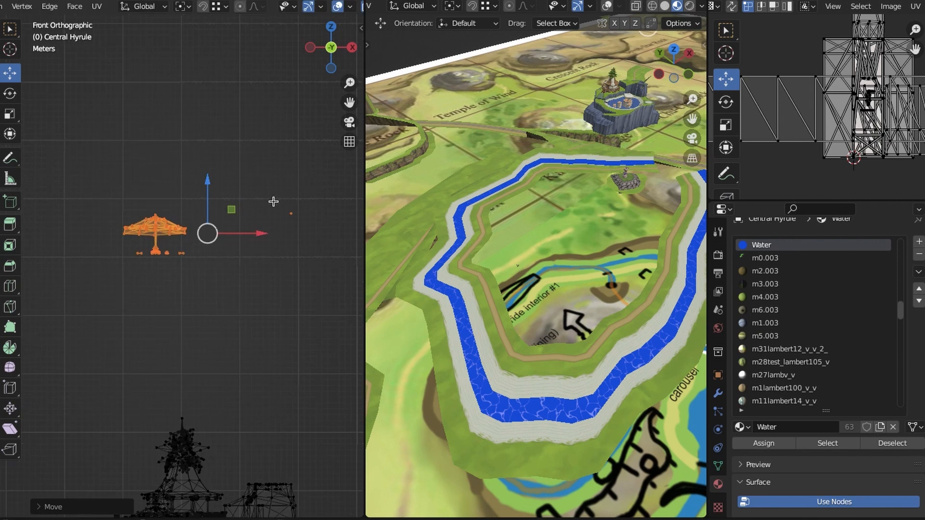
Delete the stray geometry that was lifted along with the parasol
click(273, 202)
key(x)
click(273, 202)
scroll(151, 238, up, 8)
key(l)
key(l)
key(x)
click(114, 317)
Select the whole parasol and move it over the terrace area drawn on the map
scroll(172, 279, down, 2)
key(l)
key(z)
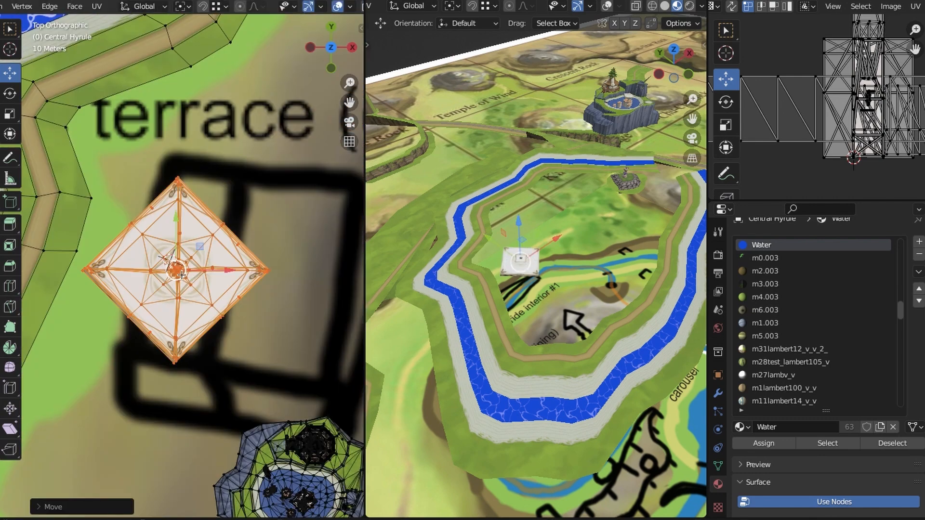
drag(181, 275, 201, 277)
scroll(482, 313, up, 6)
middle_drag(474, 327, 526, 278)
middle_drag(580, 256, 547, 295)
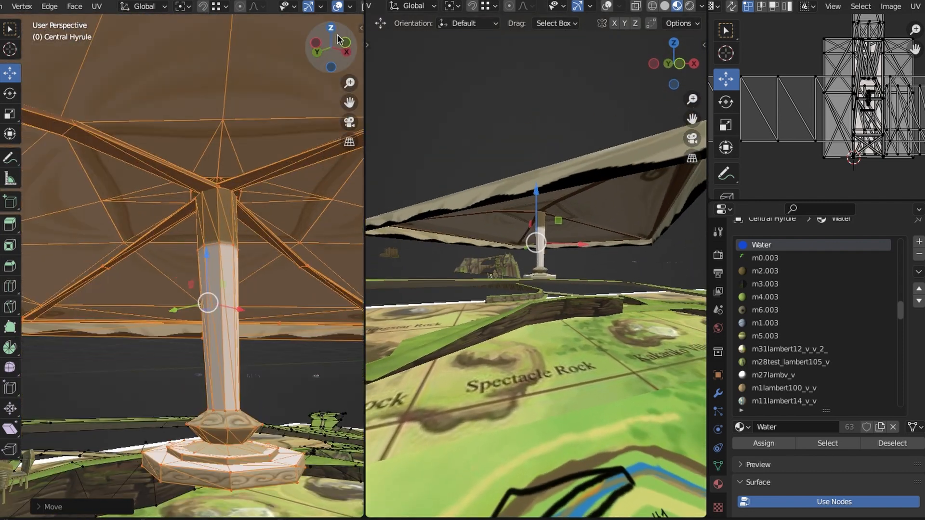
Select the parasol's central pillar with its linked pieces, keeping it separate from the canopy and wooden frame
key(shift+z)
drag(140, 159, 308, 496)
middle_drag(296, 198, 269, 225)
key(z)
scroll(256, 243, up, 4)
key(z)
click(174, 245)
key(ctrl+KP_3)
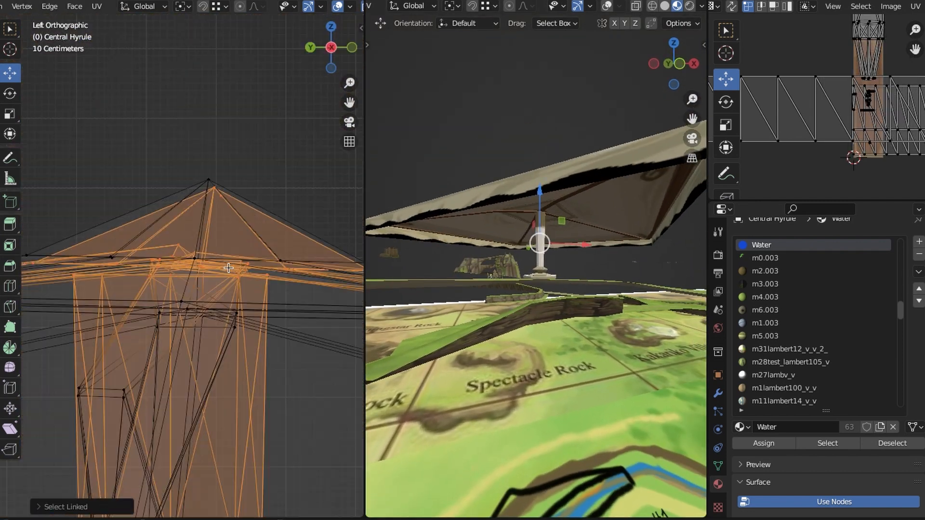
drag(87, 231, 260, 308)
scroll(162, 304, up, 3)
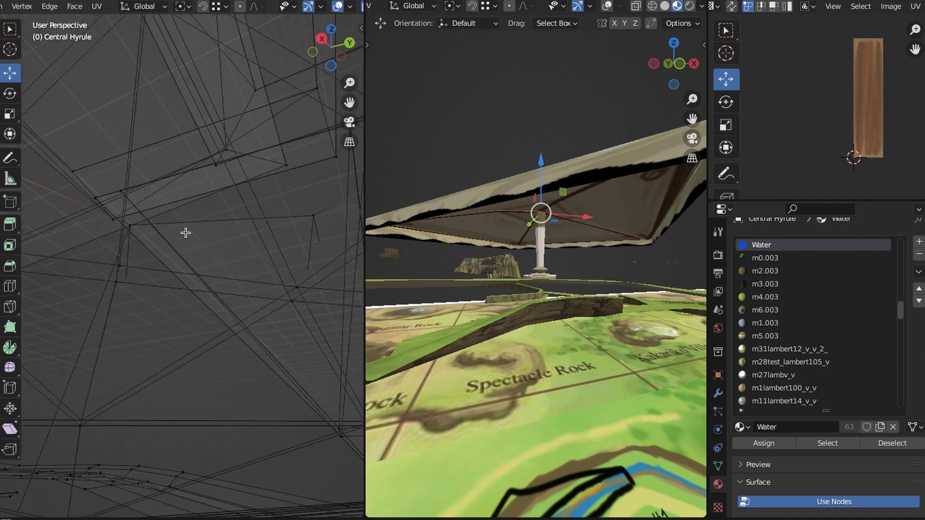
middle_drag(273, 210, 256, 355)
key(ctrl+l)
key(z)
drag(166, 222, 164, 291)
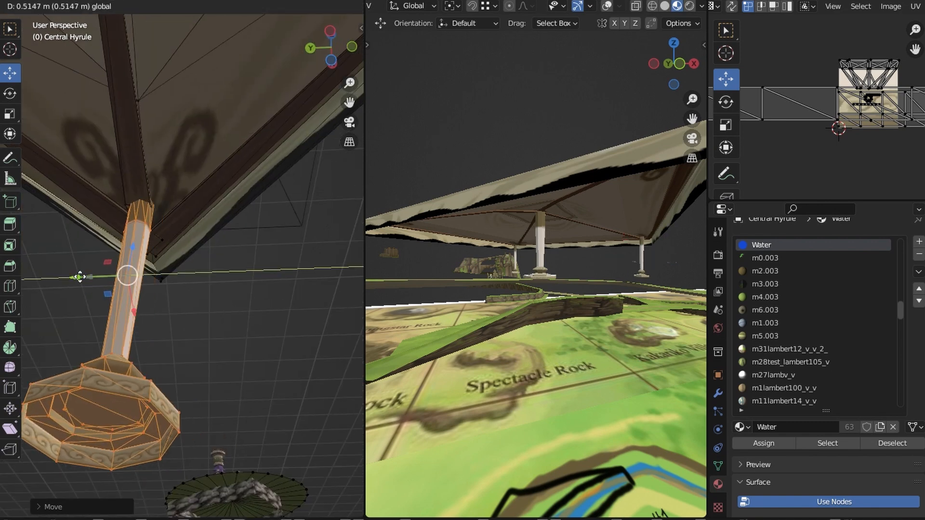
Duplicate the corner pillar beneath the canopy's remaining corners and adjust the copies to line up with them
key(shift+z)
key(shift+d)
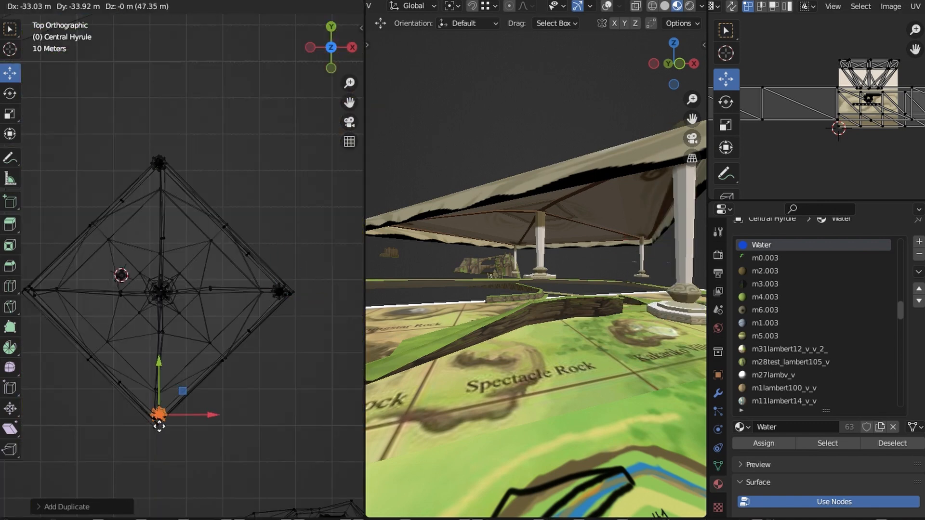
click(159, 428)
scroll(159, 424, up, 8)
key(g)
click(202, 305)
key(shift+z)
middle_drag(203, 305, 203, 219)
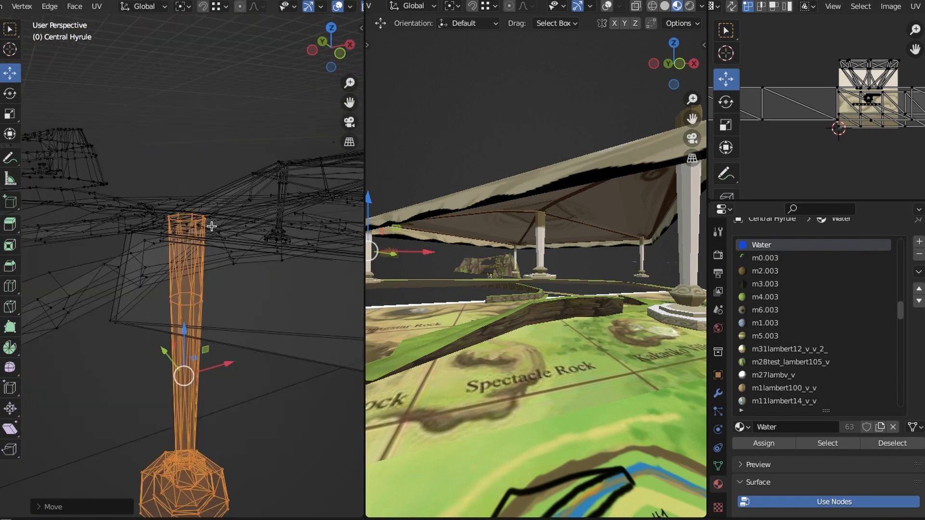
drag(143, 197, 137, 194)
key(shift+z)
drag(204, 187, 226, 225)
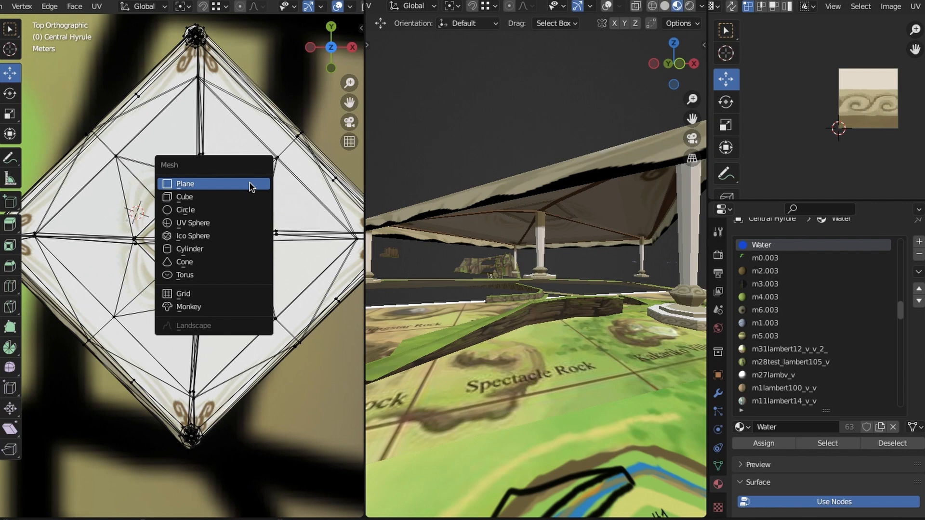
Add a plane beneath the pillars, scale it to the canopy's footprint, and rotate it 45 degrees
click(250, 183)
shift+middle_drag(249, 193, 237, 162)
key(s)
click(231, 256)
key(r)
key(4)
key(5)
key(Return)
scroll(226, 250, down, 1)
drag(135, 197, 184, 219)
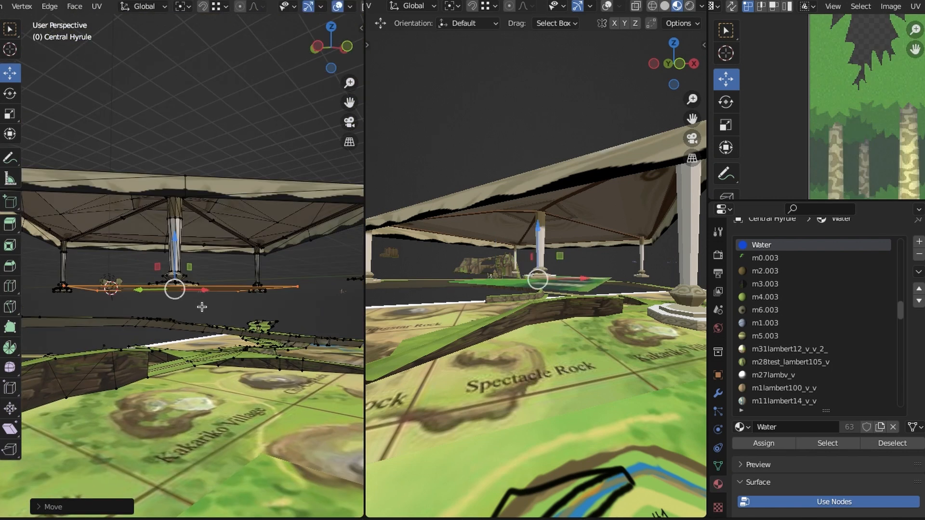
Try the lamp_shade_v and Q_hyoi_v materials on the ground plane
middle_drag(202, 307, 207, 338)
click(784, 337)
click(782, 349)
drag(901, 311, 873, 398)
click(776, 375)
click(765, 444)
click(777, 349)
click(765, 443)
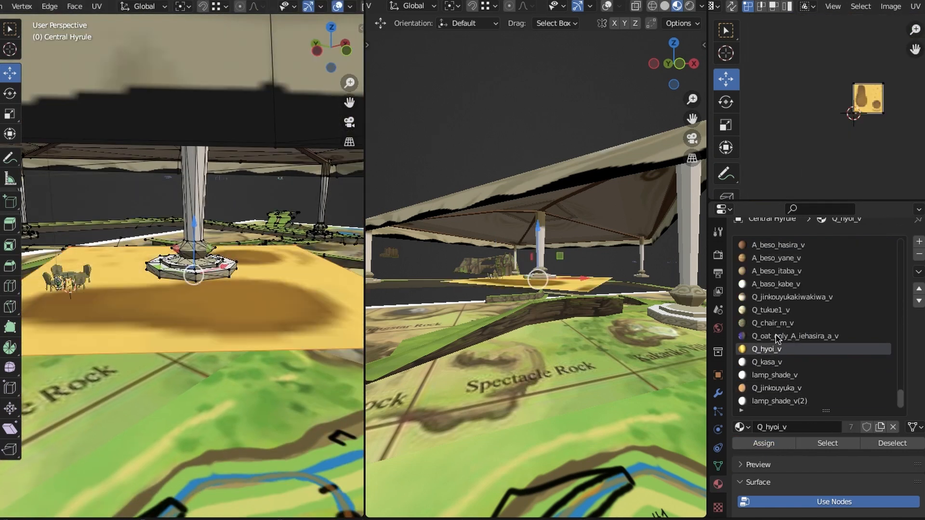
Try the Q_oat_only_A_iehasira_a_v, Q_chair_m_v and A_beso_itaba_v materials on the ground plane
click(778, 336)
click(765, 443)
click(773, 323)
click(765, 443)
click(776, 271)
click(776, 443)
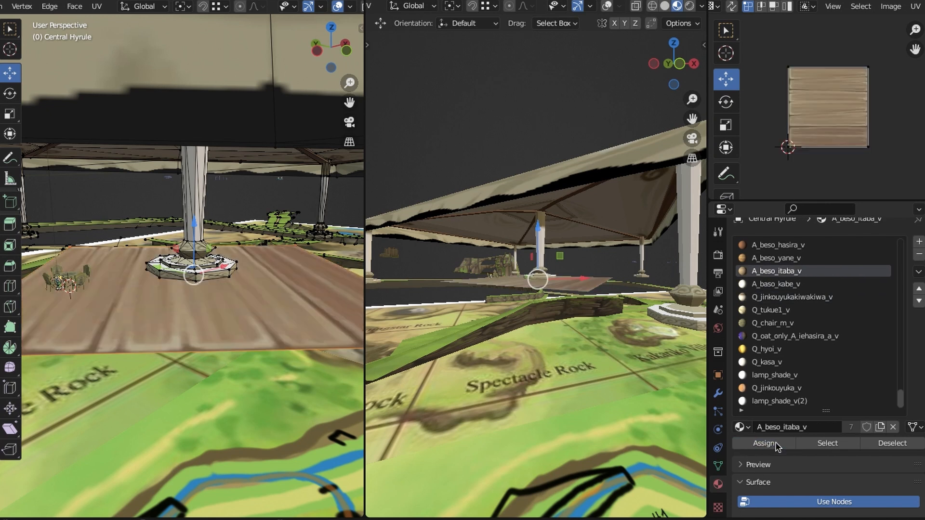
Try other ground and pattern materials on the plane, including Q_konomo_set_v
click(777, 271)
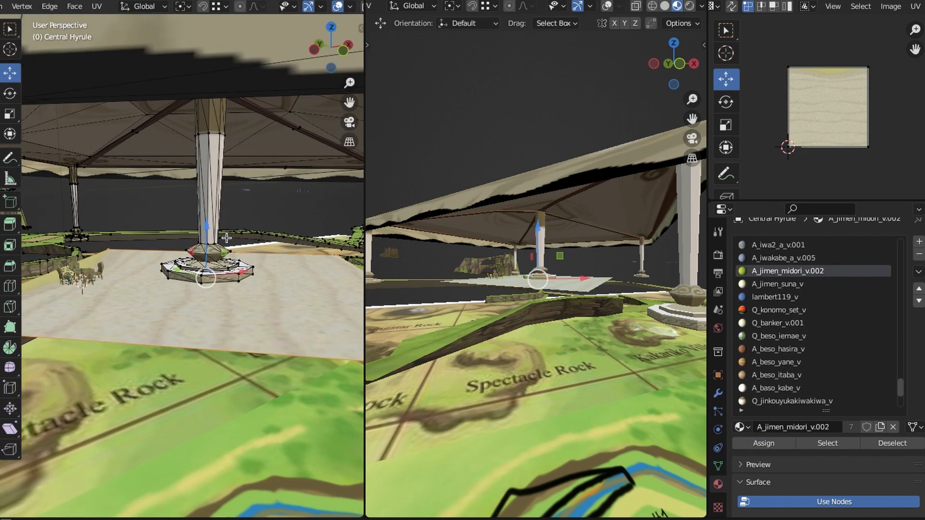
click(776, 284)
click(776, 443)
click(783, 361)
click(777, 444)
click(783, 296)
click(777, 443)
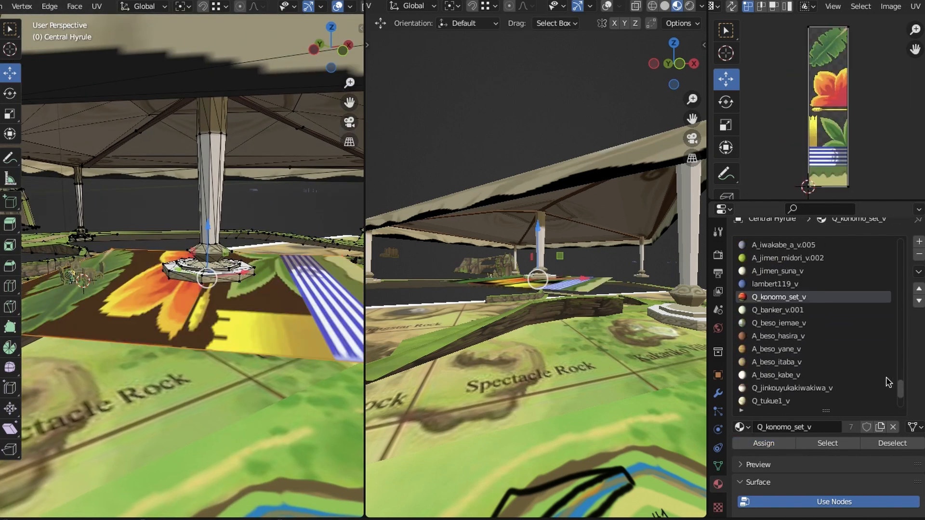
Assign the Q_banker_v.001 material to the ground plane and scale the plane slightly beyond the canopy's corners
click(782, 309)
click(776, 443)
middle_drag(260, 303, 299, 309)
scroll(273, 305, down, 4)
key(KP_7)
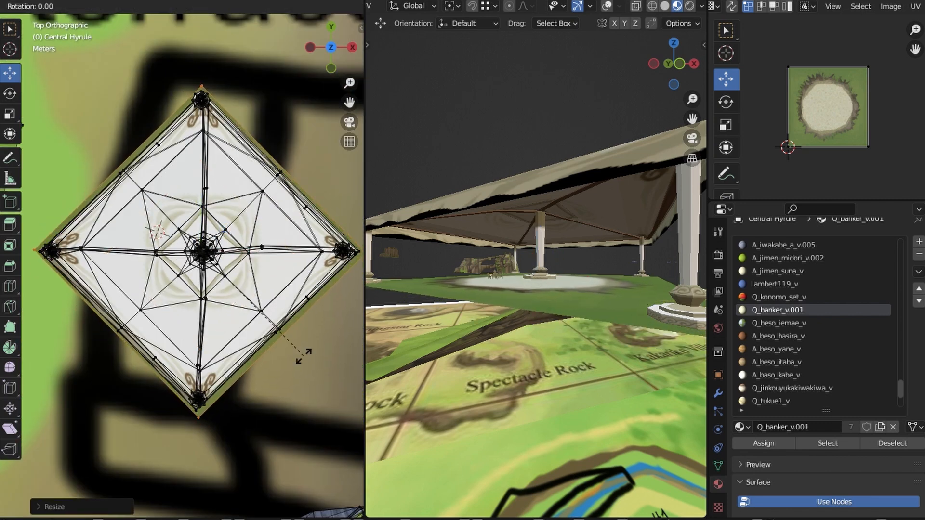
drag(224, 228, 225, 226)
Move the ground plane along the Z axis to meet the central pillar's base
middle_drag(225, 250, 246, 295)
key(z)
click(144, 223)
key(z)
click(293, 306)
scroll(264, 256, up, 4)
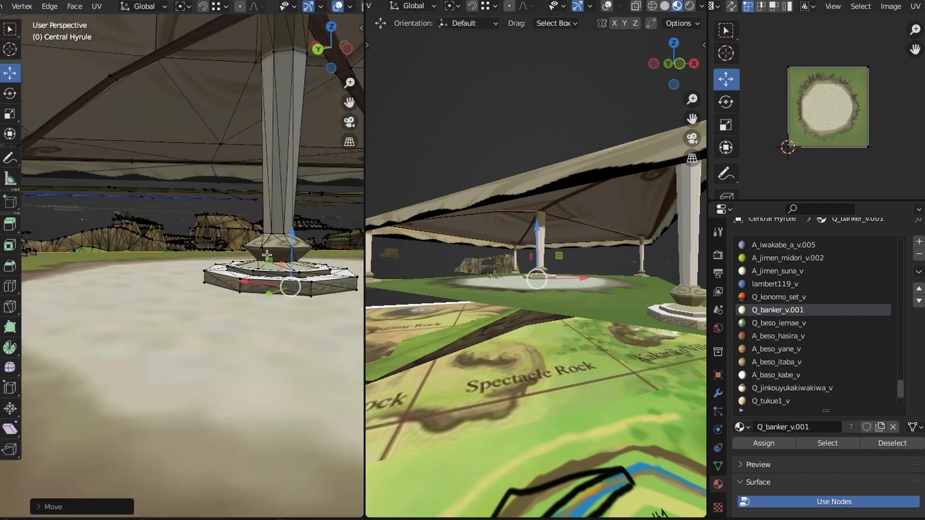
drag(299, 263, 301, 248)
scroll(289, 260, down, 6)
Select the bases of the corner pillars and raise them slightly along the Z axis above the ground plane
middle_drag(260, 275, 226, 289)
key(z)
click(168, 289)
drag(117, 314, 246, 423)
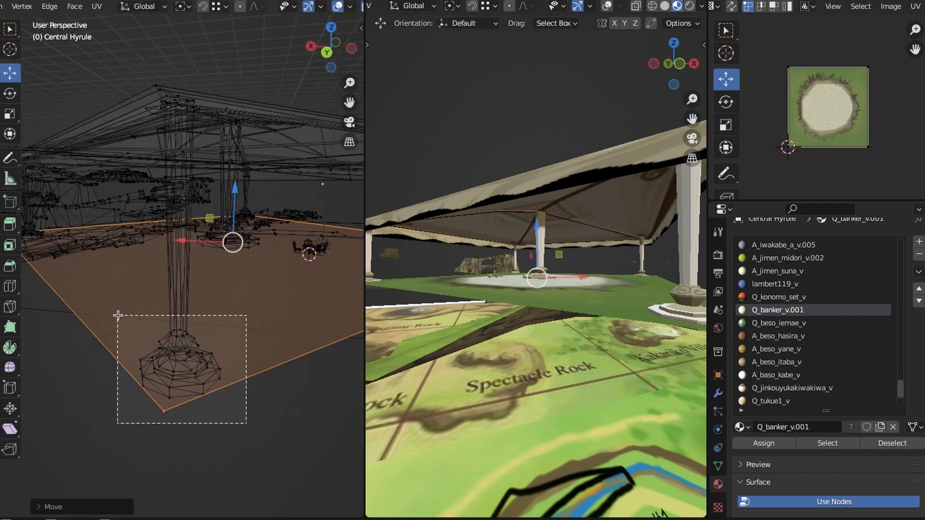
middle_drag(246, 395, 192, 414)
shift+drag(91, 297, 261, 474)
middle_drag(185, 463, 159, 434)
shift+drag(95, 315, 247, 467)
shift+drag(317, 460, 98, 298)
middle_drag(145, 294, 202, 318)
key(z)
click(221, 344)
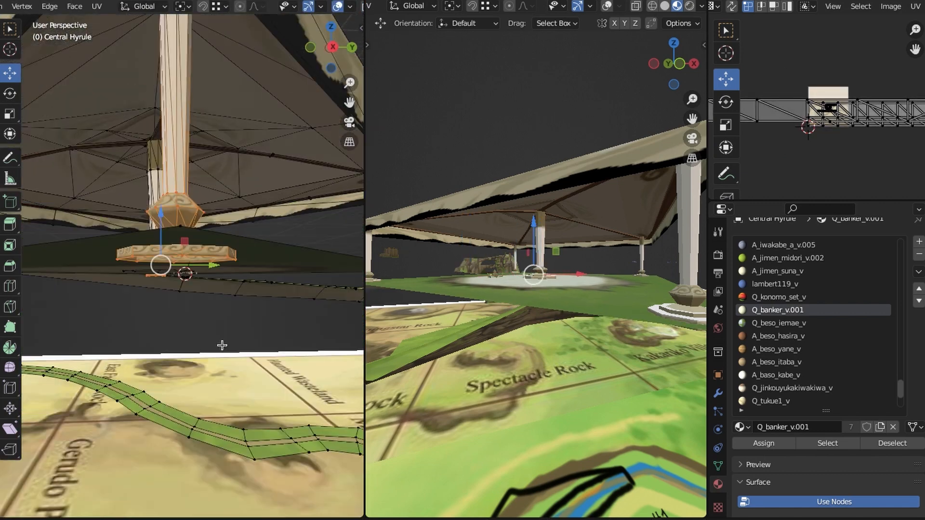
scroll(212, 308, up, 5)
drag(159, 216, 159, 209)
key(alt+a)
middle_drag(193, 250, 211, 273)
click(350, 7)
click(240, 192)
scroll(212, 270, up, 4)
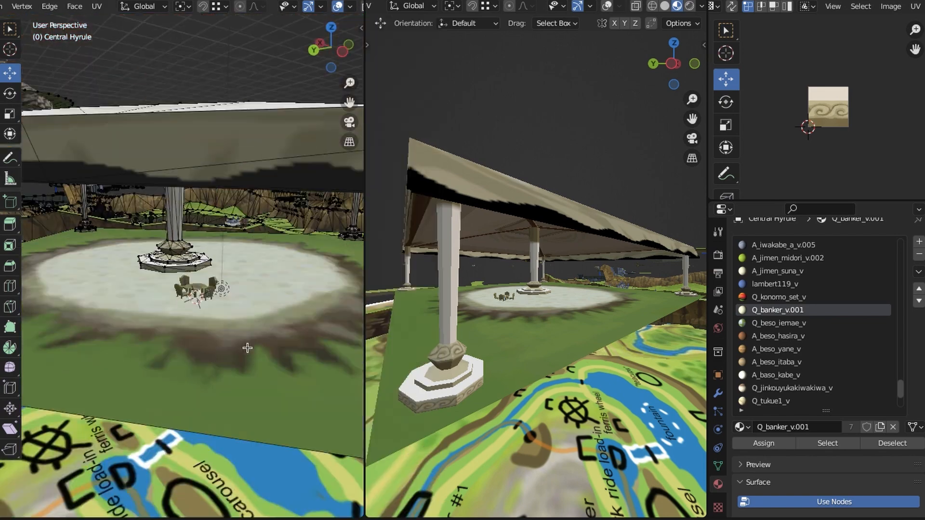
middle_drag(244, 346, 203, 353)
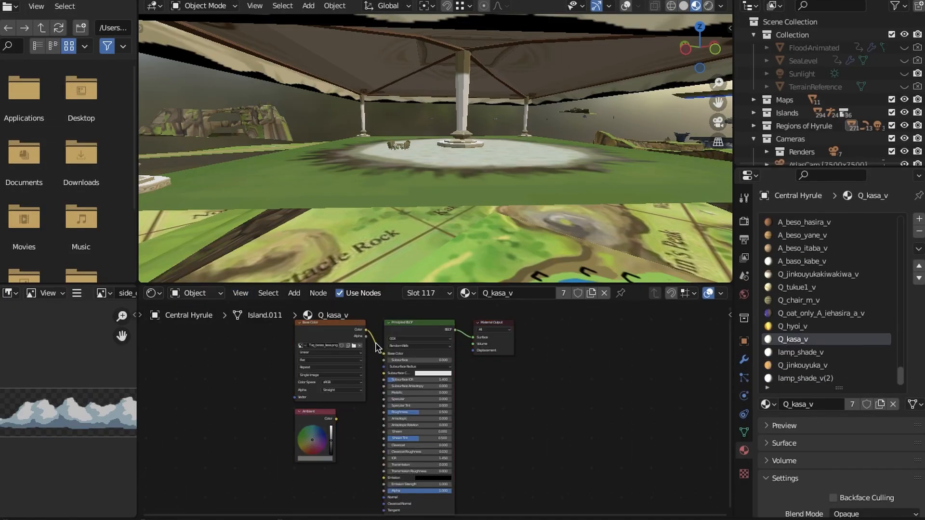
In Q_kasa_v, link the texture's alpha to the shader's alpha, with Alpha Blend blend mode and Alpha Hashed shadow mode
scroll(838, 437, down, 5)
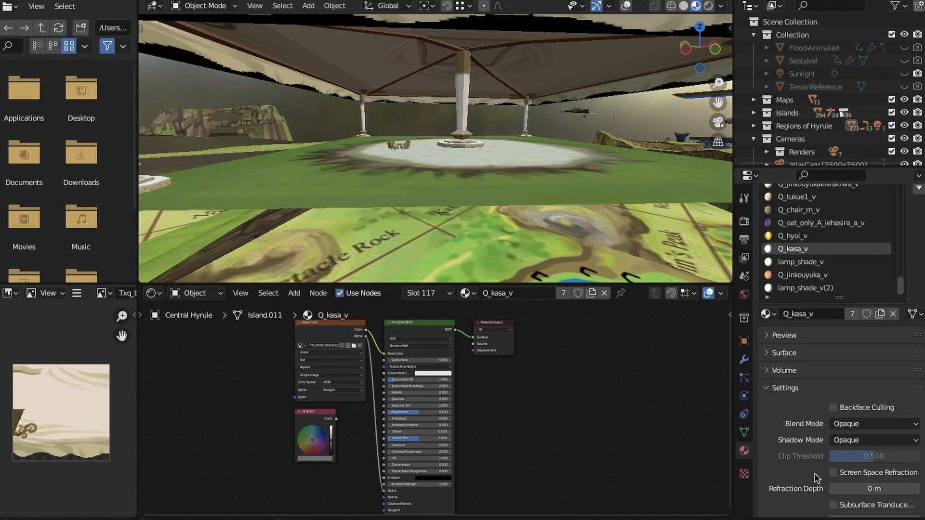
click(872, 424)
click(855, 486)
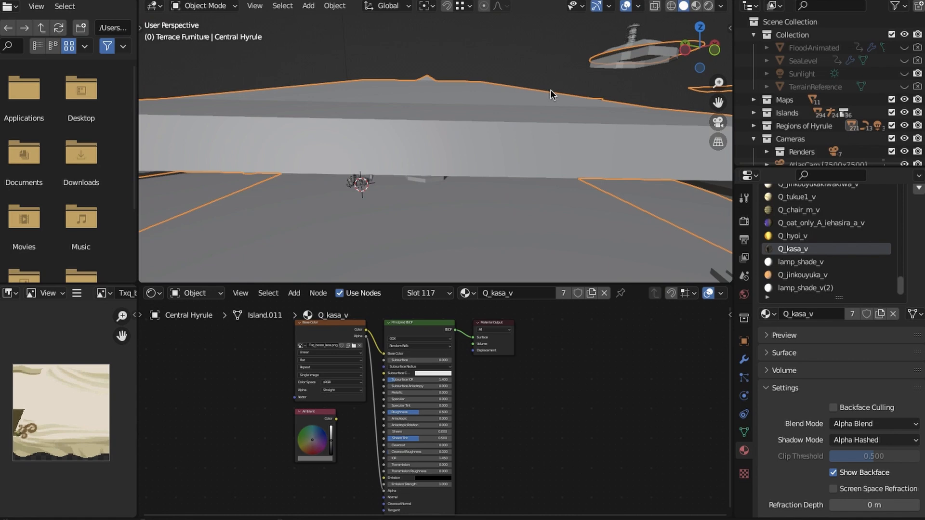
key(z)
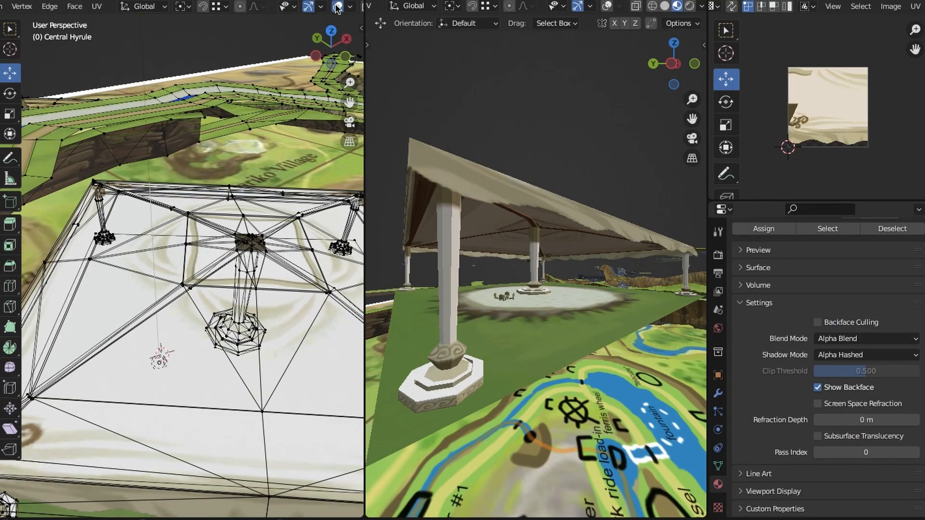
Try the canopy material with Show Backface turned off and Backface Culling turned on
click(338, 7)
middle_drag(264, 237, 261, 265)
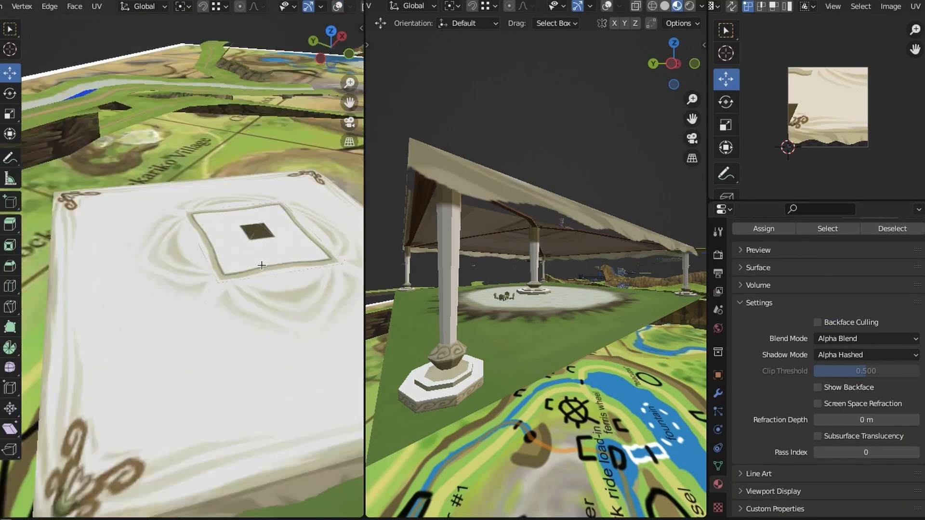
scroll(261, 264, down, 4)
middle_drag(261, 309, 241, 309)
click(848, 389)
click(848, 322)
click(848, 323)
click(848, 387)
Display the canopy's face orientation and examine its upper surface from several angles
click(337, 7)
click(313, 7)
click(265, 284)
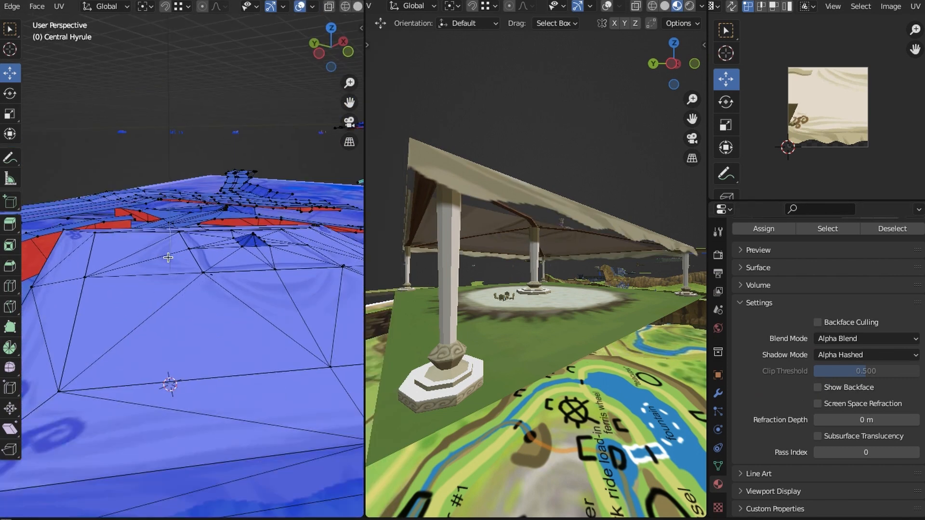
middle_drag(241, 275, 174, 113)
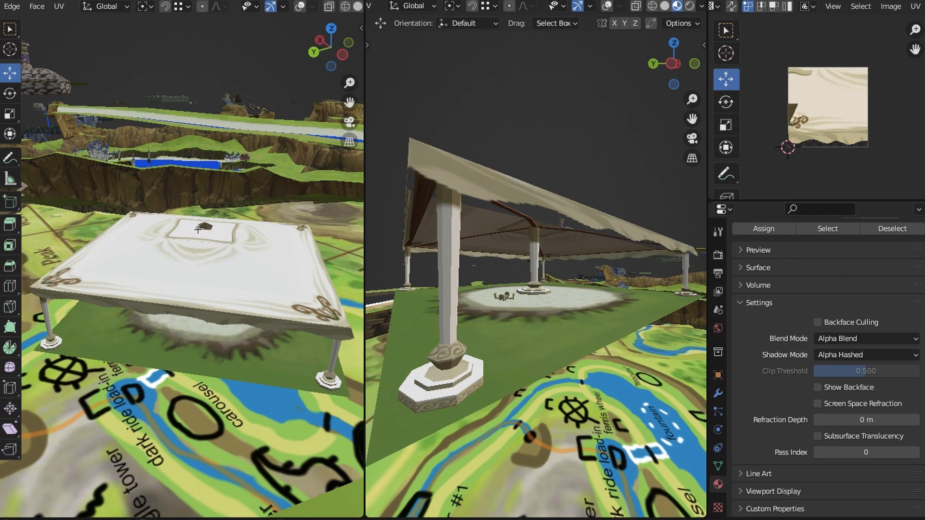
middle_drag(145, 232, 135, 240)
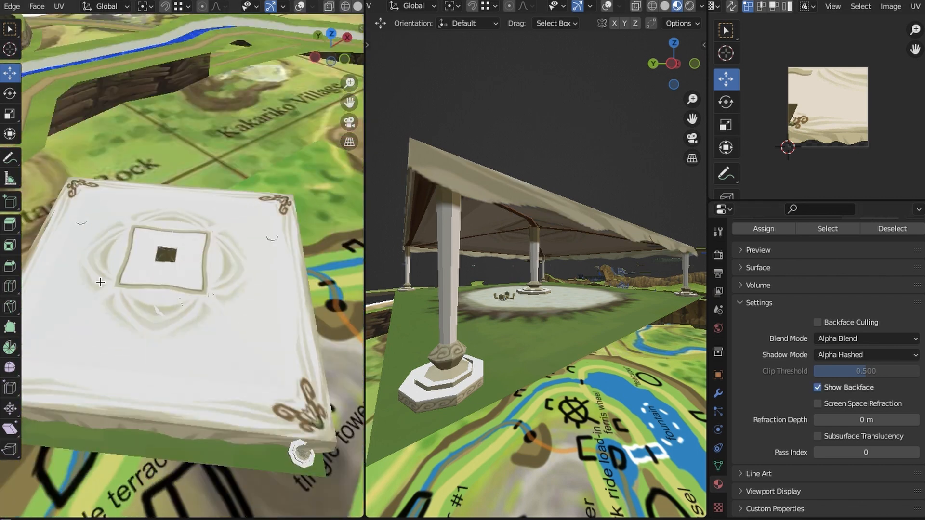
Set the blend mode of the canopy material Q_kasa_v to Alpha Clip
click(866, 339)
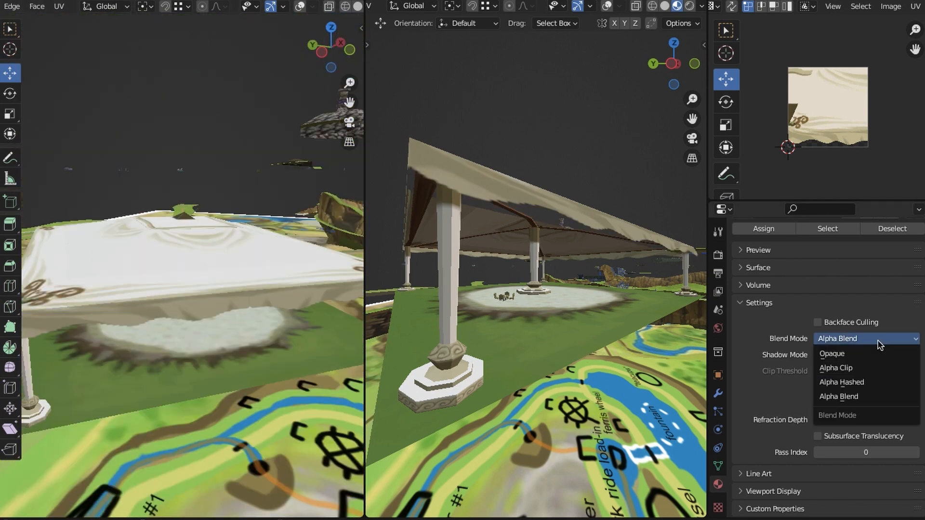
click(838, 380)
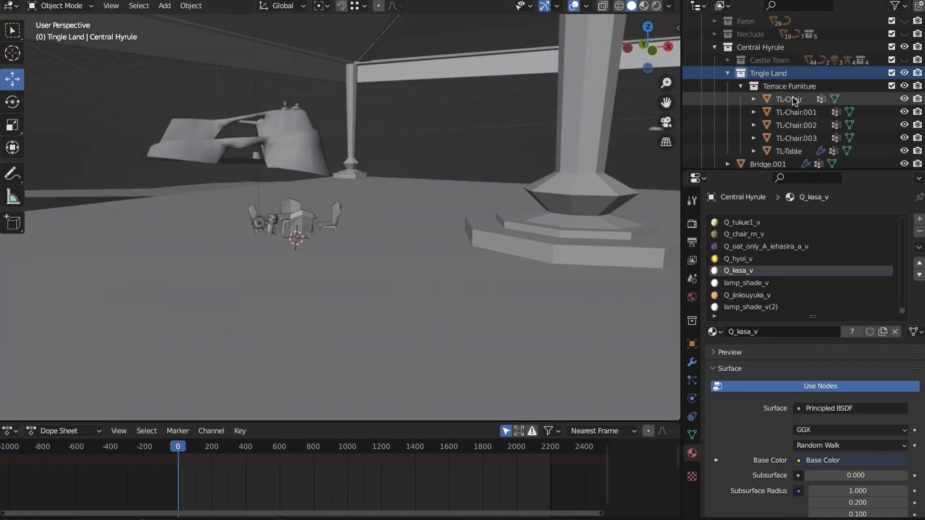
Raise the Waving Link figure along the Z axis so its feet stand on the ground beside the terrace chairs
click(793, 100)
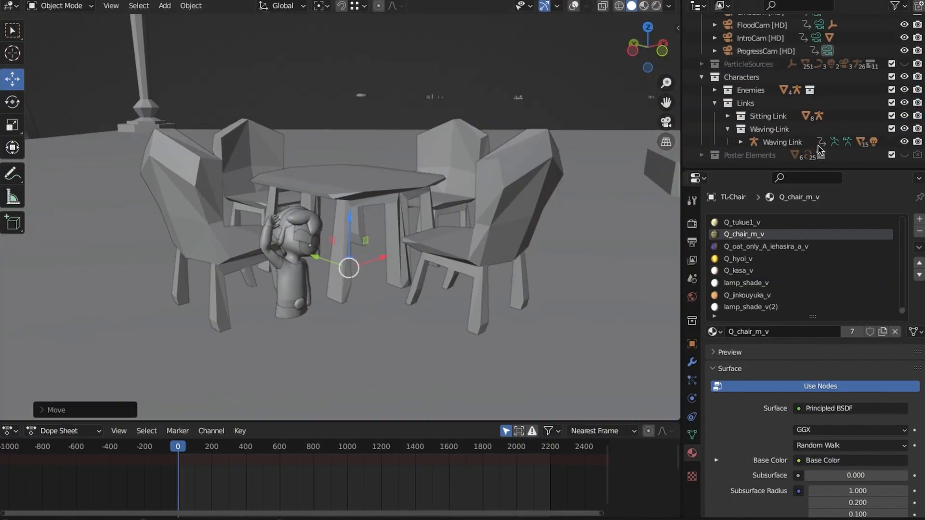
click(817, 142)
key(g)
key(z)
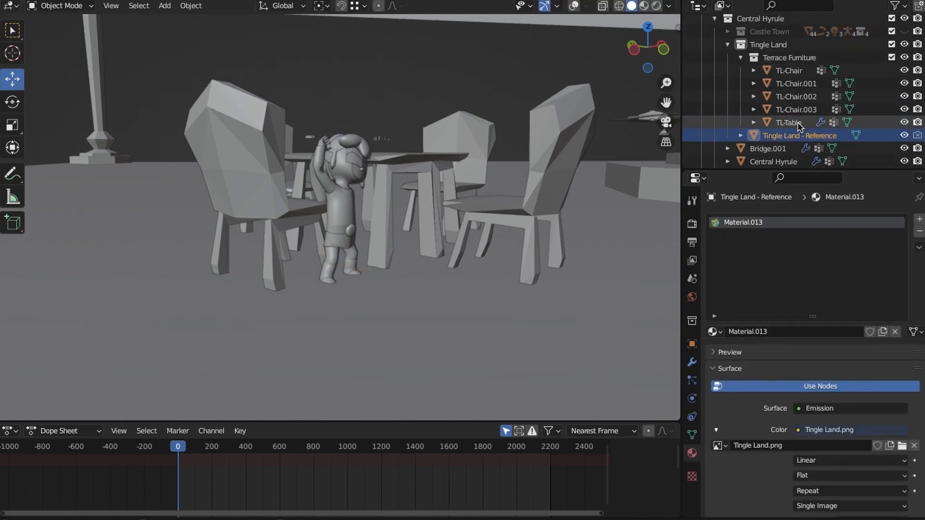
Duplicate the table and chairs and spread the copies across the ground beneath the canopy
key(shift+d)
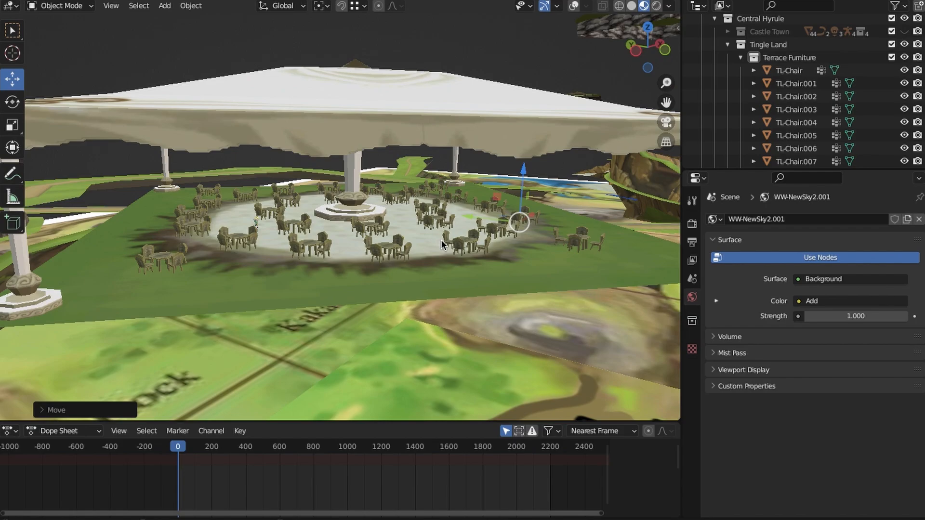
middle_drag(366, 231, 438, 247)
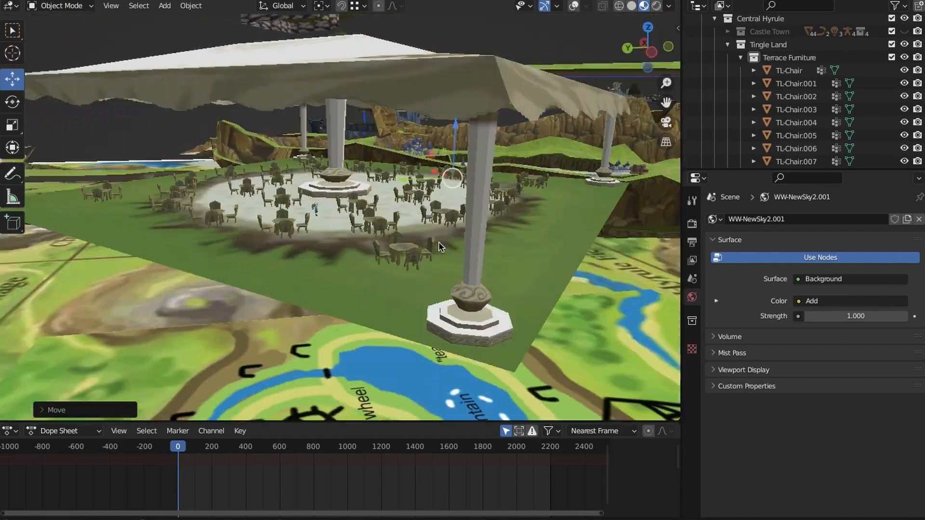
key(grave)
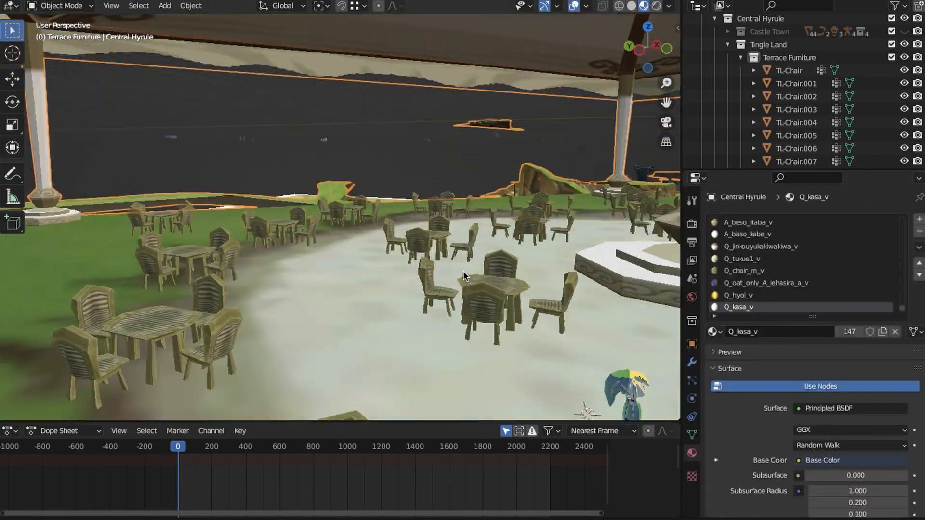
Examine the furnished terrace from under the canopy and from a distance, with and without overlays
scroll(464, 276, down, 10)
middle_drag(463, 276, 291, 254)
scroll(425, 253, up, 6)
scroll(504, 280, down, 6)
scroll(407, 242, up, 5)
key(alt+shift+z)
scroll(326, 270, down, 6)
scroll(323, 357, up, 5)
key(alt+shift+z)
scroll(322, 357, down, 5)
scroll(327, 205, up, 6)
scroll(441, 207, up, 3)
scroll(442, 207, down, 3)
scroll(461, 179, down, 7)
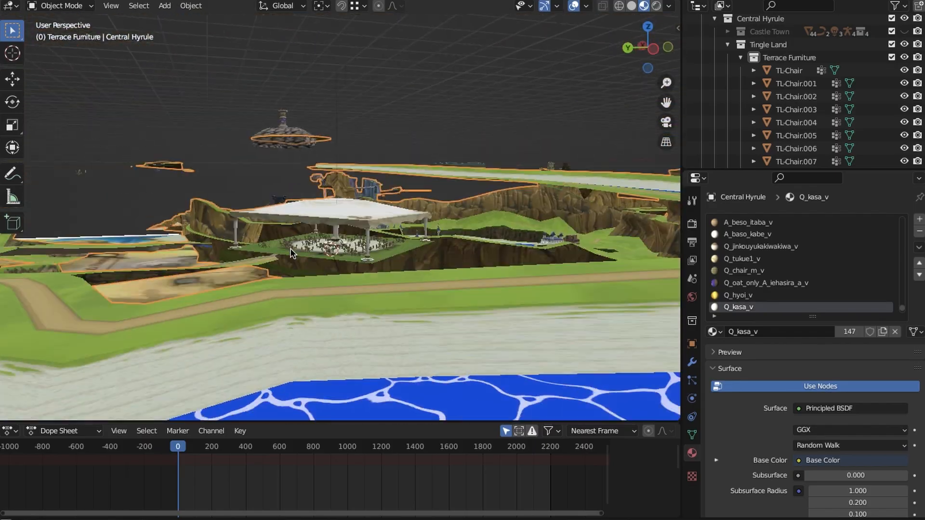
scroll(290, 253, up, 6)
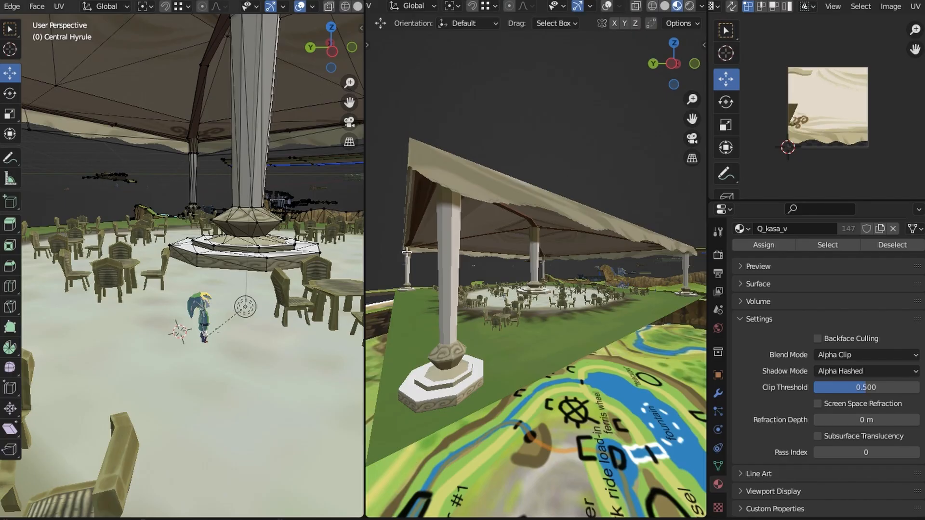
Compare the terrace's size and position with the dining terrace outline on the map, from above and in perspective
scroll(495, 322, down, 3)
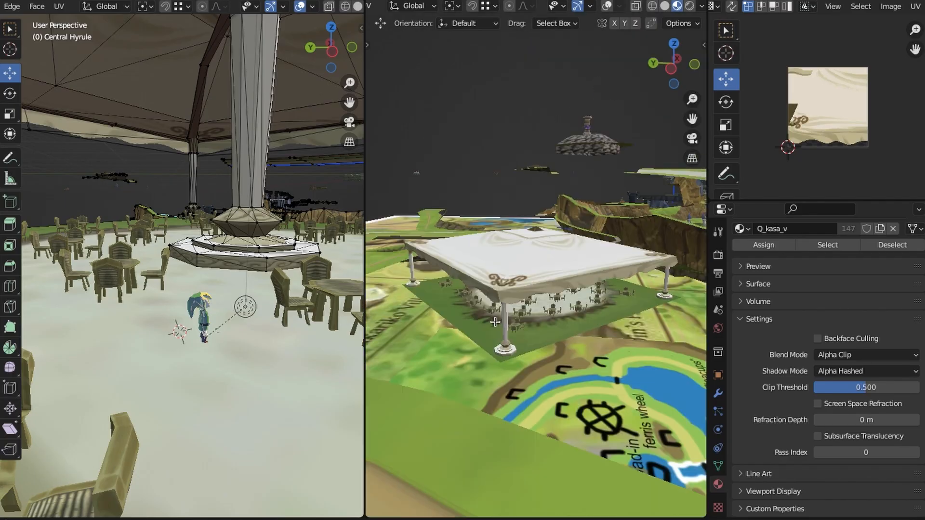
scroll(495, 321, down, 3)
mouse_move(495, 322)
middle_down()
mouse_move(523, 364)
mouse_move(506, 308)
mouse_move(505, 332)
middle_up()
scroll(506, 309, up, 3)
scroll(506, 308, down, 3)
key(KP_7)
scroll(505, 275, down, 6)
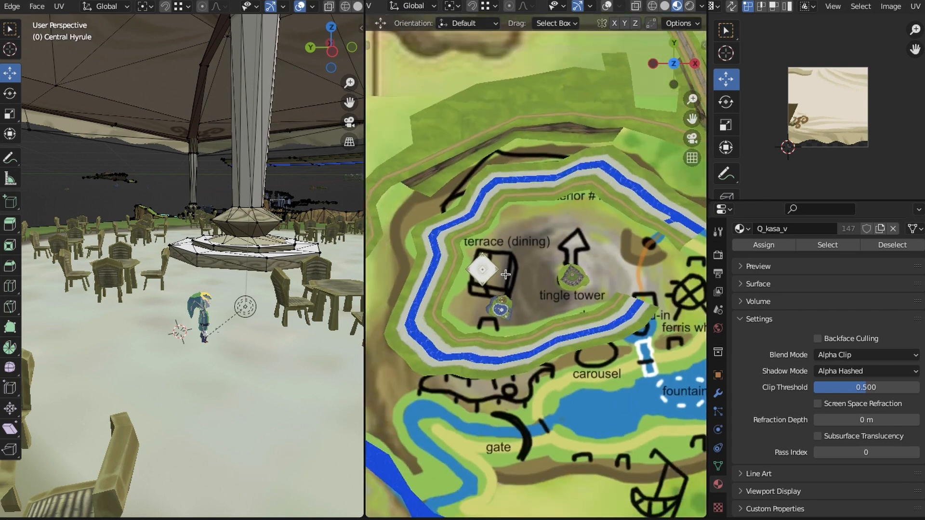
shift+middle_drag(505, 274, 465, 264)
scroll(465, 264, up, 2)
scroll(251, 212, down, 3)
mouse_move(250, 212)
middle_down()
mouse_move(260, 298)
mouse_move(245, 195)
middle_up()
scroll(261, 299, down, 6)
scroll(260, 298, up, 5)
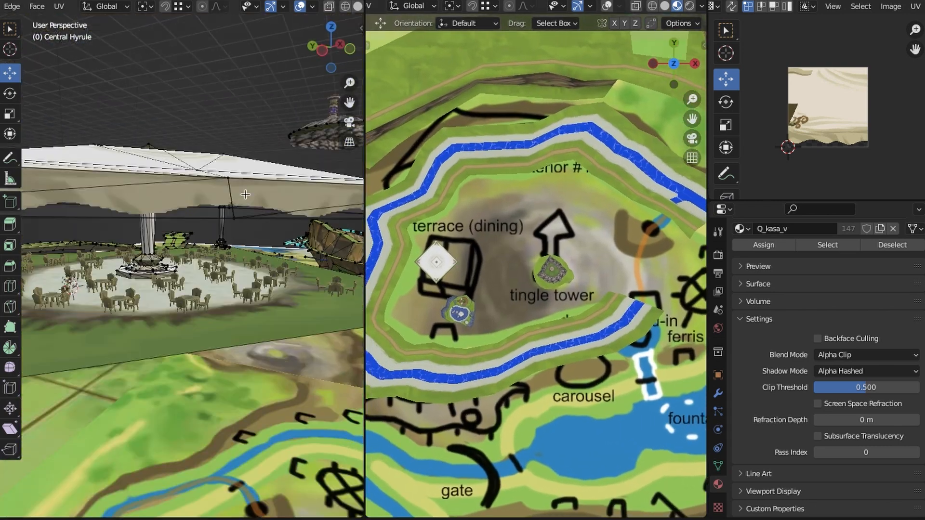
scroll(246, 194, down, 4)
scroll(814, 333, up, 5)
scroll(482, 311, up, 8)
scroll(515, 299, down, 4)
middle_drag(511, 332, 622, 289)
scroll(534, 289, up, 5)
scroll(547, 306, up, 3)
scroll(530, 322, down, 8)
key(KP_7)
scroll(510, 343, down, 10)
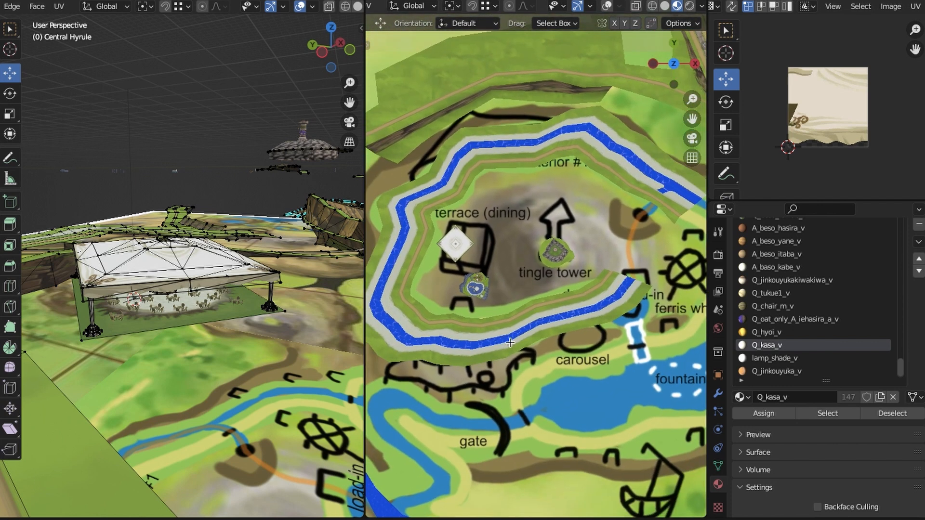
Try A_beso_yane_v on the terrace ground plane, and assign the brick material Q_jinkouyuka_v instead
click(771, 306)
scroll(769, 322, up, 5)
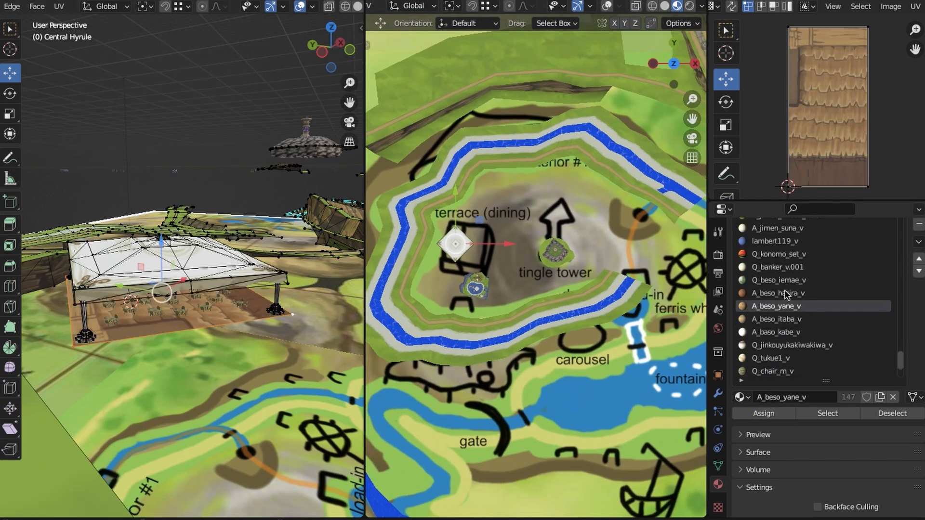
scroll(192, 289, up, 4)
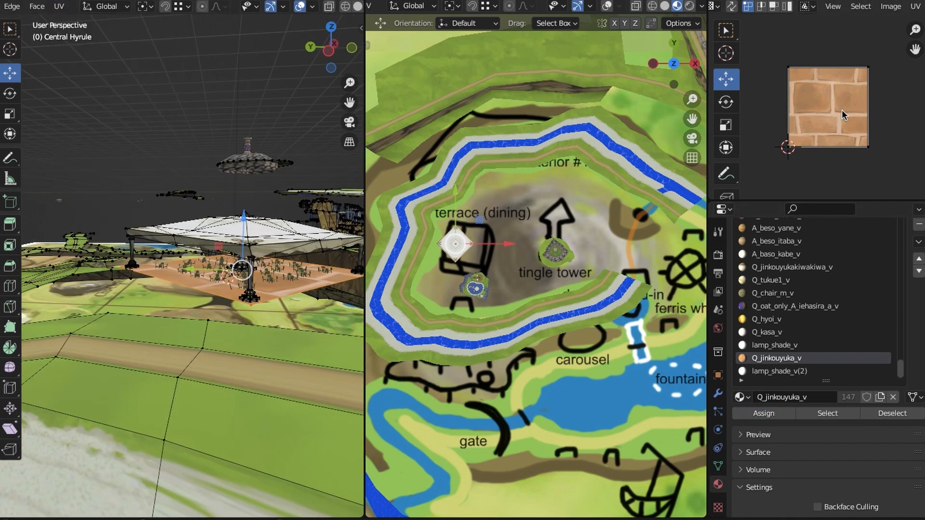
Scale up the ground plane's UVs so the brick texture tiles at a smaller size across the terrace floor
key(a)
key(s)
click(881, 130)
scroll(202, 274, up, 5)
click(300, 6)
key(s)
click(882, 121)
scroll(203, 274, up, 3)
middle_drag(204, 274, 236, 270)
key(s)
click(860, 131)
middle_drag(149, 328, 250, 359)
scroll(147, 343, down, 5)
Select the brick floor's outer corners, extrude its perimeter and scale the extrusion to form a border around the floor
click(300, 7)
click(344, 7)
click(350, 214)
shift+click(79, 273)
middle_drag(233, 417, 360, 384)
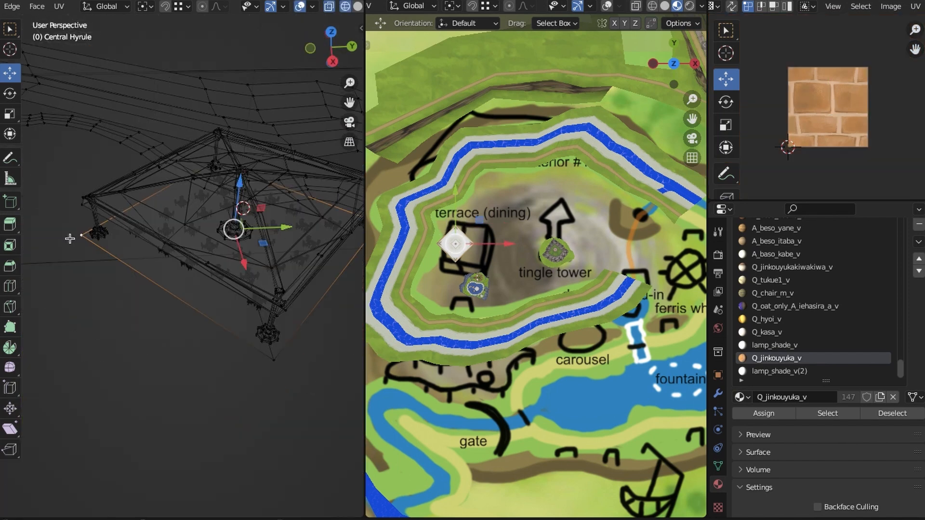
shift+click(72, 238)
middle_drag(72, 238, 16, 248)
shift+click(230, 365)
click(331, 49)
click(331, 27)
key(e)
key(s)
click(299, 354)
key(shift+z)
mouse_move(298, 354)
middle_down()
mouse_move(236, 277)
mouse_move(183, 299)
mouse_move(149, 350)
mouse_move(270, 313)
middle_up()
scroll(270, 313, up, 3)
Try several materials on the new floor border and assign Q_jinkouyukakiwakiwa_v to it
click(300, 7)
click(774, 416)
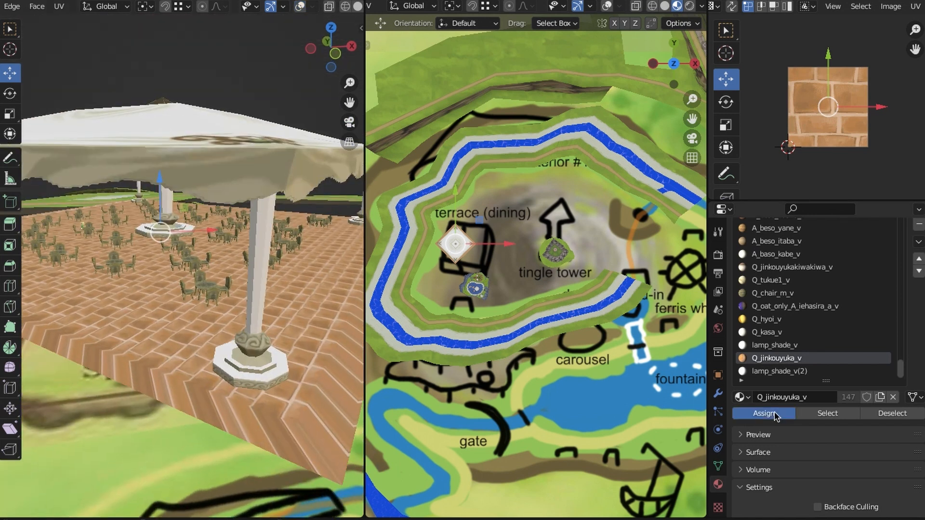
click(775, 345)
click(773, 415)
click(772, 332)
click(773, 414)
click(779, 413)
click(792, 267)
click(773, 414)
Unwrap the floor border's faces, then rotate, scale and move their UVs onto the texture's brick band
click(58, 7)
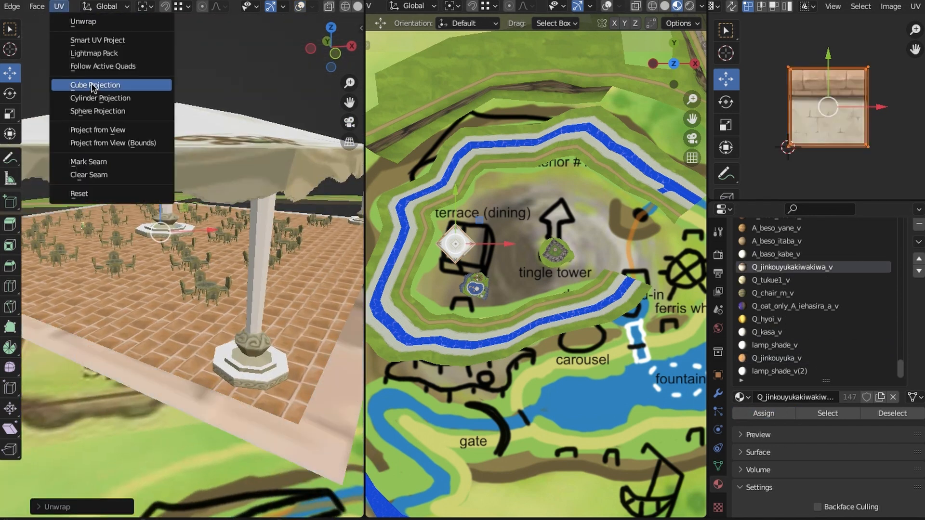
click(300, 6)
click(300, 7)
text(r-9)
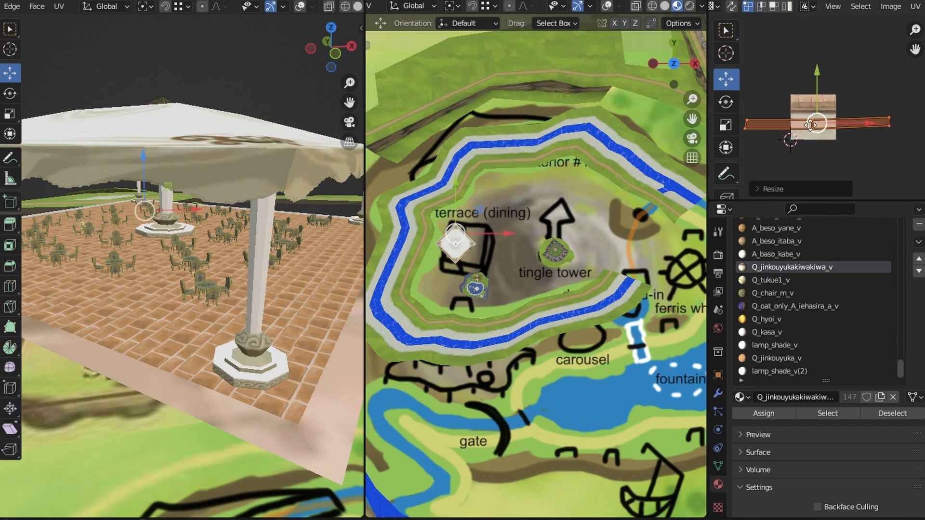
drag(810, 125, 807, 107)
middle_drag(159, 289, 269, 318)
scroll(241, 308, up, 3)
drag(895, 122, 862, 76)
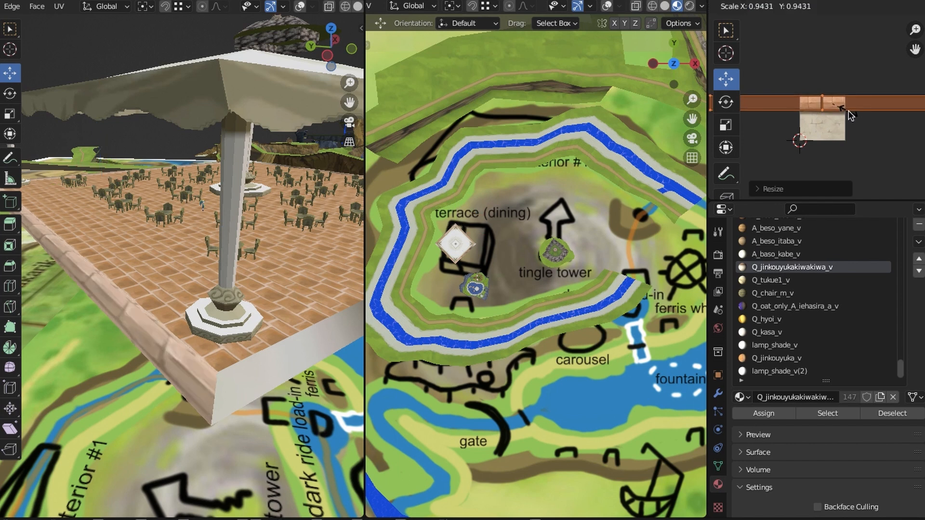
click(833, 112)
scroll(223, 269, up, 1)
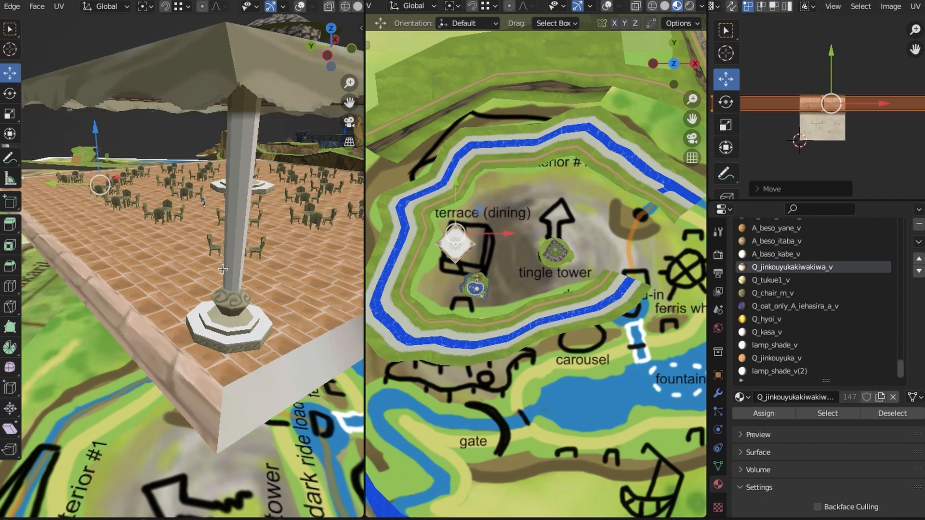
Rotate the border's UV strip by 180 degrees
click(832, 106)
scroll(223, 269, up, 3)
key(r)
key(1)
key(8)
key(0)
key(Return)
Scale and move the border's UV strip to fit the height of the texture's upper brick band
scroll(820, 109, up, 4)
key(s)
click(850, 97)
key(g)
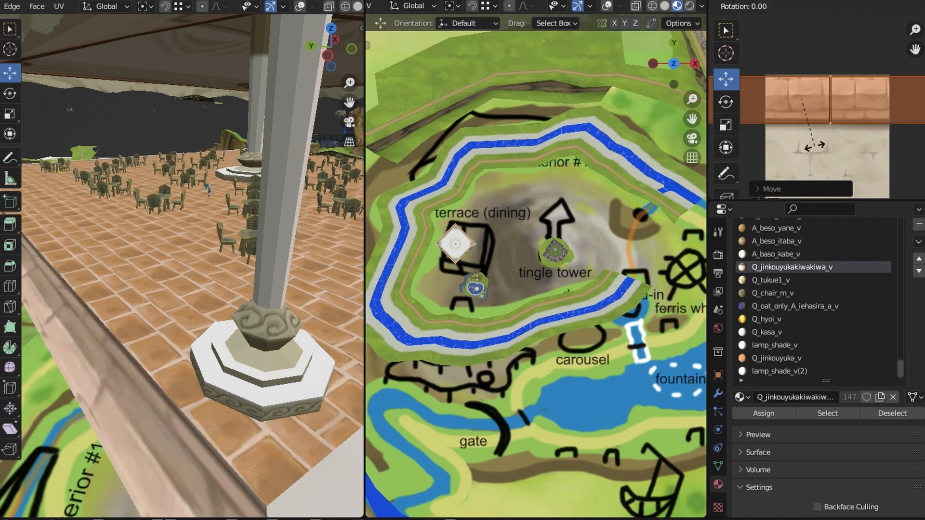
click(864, 140)
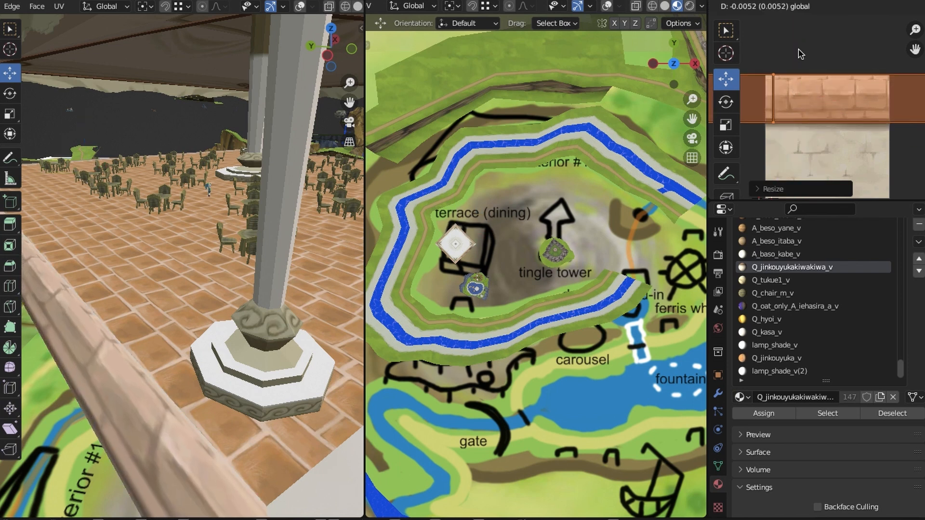
drag(798, 49, 798, 50)
scroll(829, 108, down, 8)
drag(746, 134, 903, 80)
click(866, 128)
scroll(193, 270, down, 5)
middle_drag(193, 270, 202, 241)
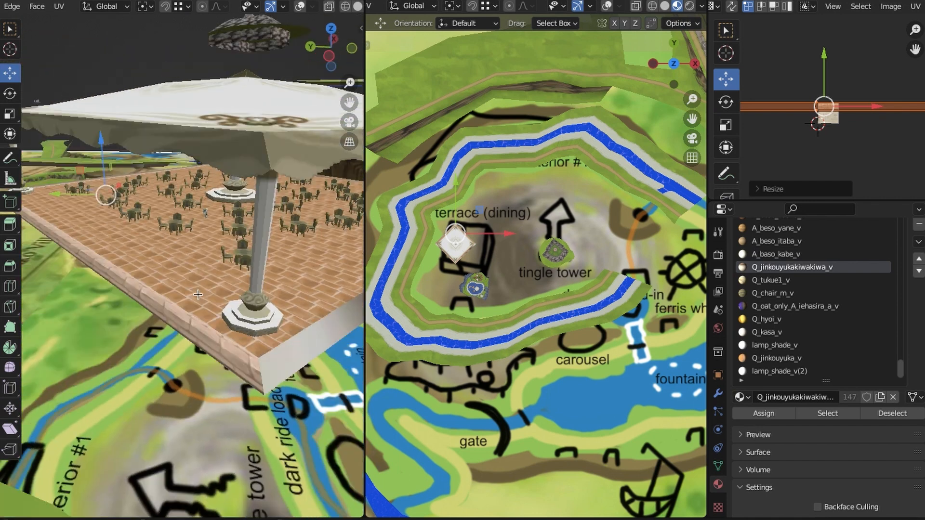
Select the border faces still lacking the brick edging, unwrap them and fit their UVs to the texture's brick band
scroll(202, 270, up, 4)
click(299, 6)
click(256, 333)
middle_drag(257, 333, 231, 269)
shift+click(167, 345)
shift+click(157, 322)
shift+click(233, 343)
shift+click(239, 381)
key(u)
scroll(857, 118, up, 5)
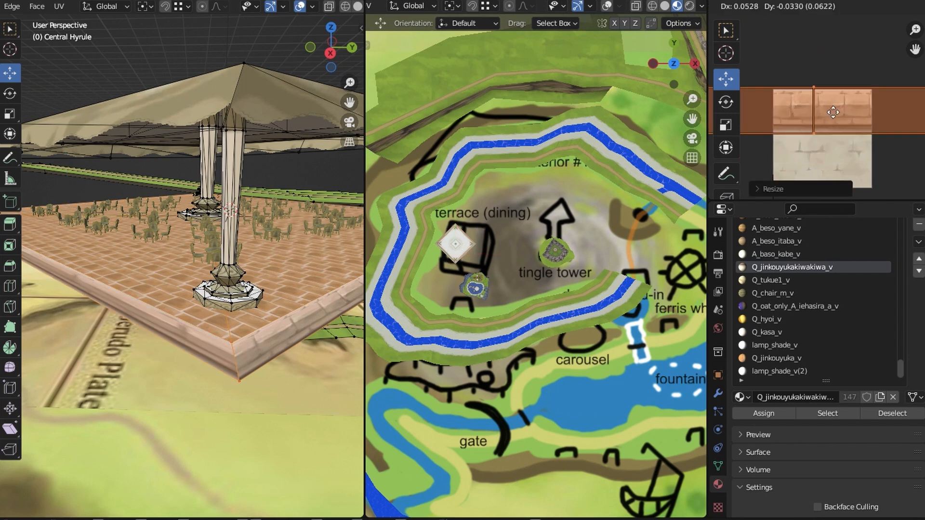
Select the border's outer edge loop, extrude it and scale it outward into a skirt around the terrace
scroll(221, 270, down, 3)
middle_drag(222, 270, 230, 315)
alt+click(208, 246)
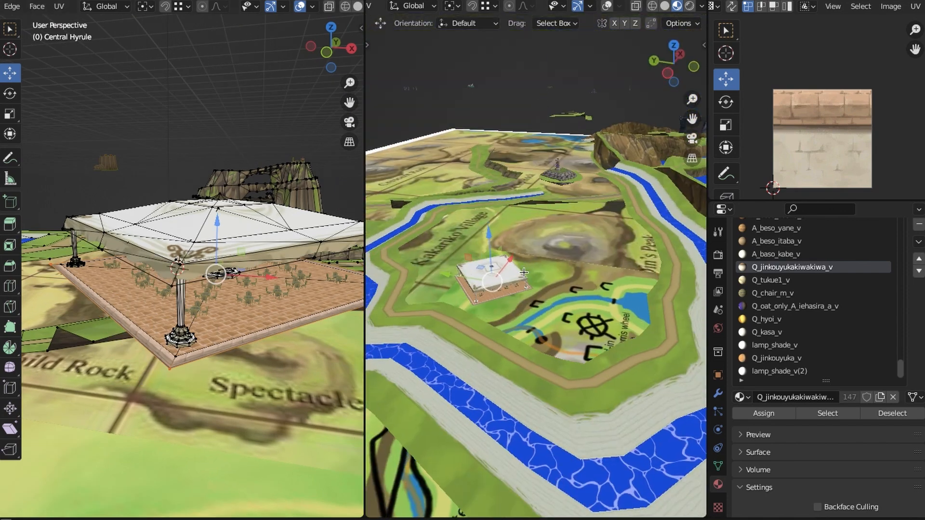
key(e)
key(n)
key(n)
mouse_move(218, 391)
middle_down()
mouse_move(220, 337)
mouse_move(231, 395)
middle_up()
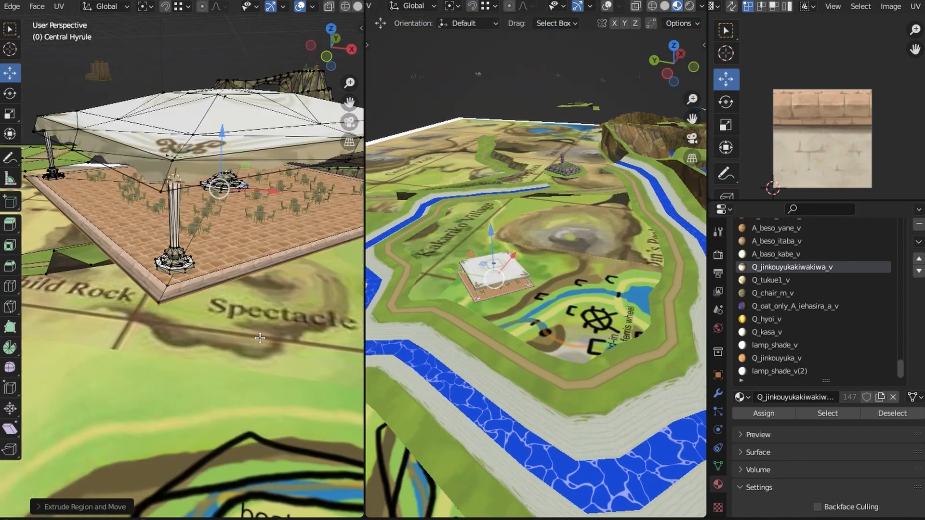
key(s)
click(332, 50)
middle_drag(337, 97, 345, 212)
Assign the grass material m28test_lambert8_v to the skirt and begin unwrapping its faces
click(785, 345)
click(763, 414)
key(u)
click(227, 311)
shift+click(325, 221)
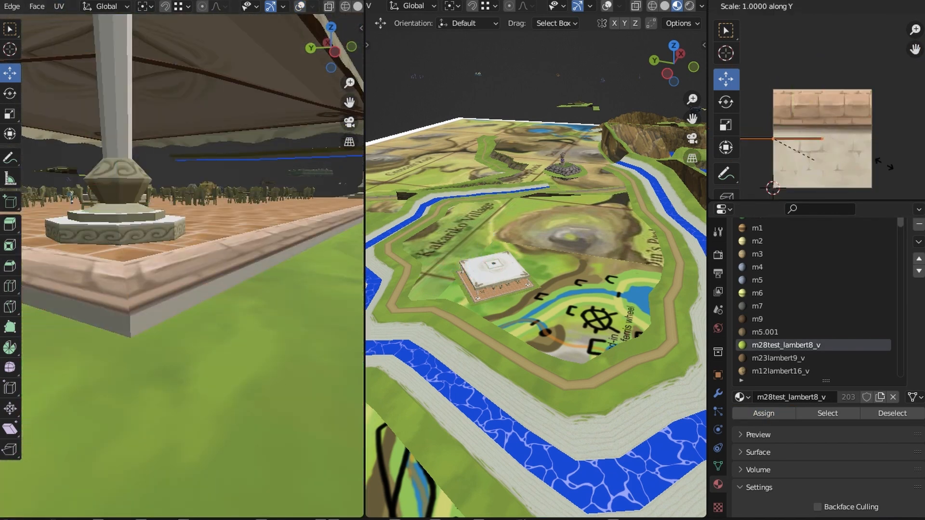
Try Cube Projection on the selected faces at the terrace's edge
click(60, 7)
click(85, 86)
click(300, 7)
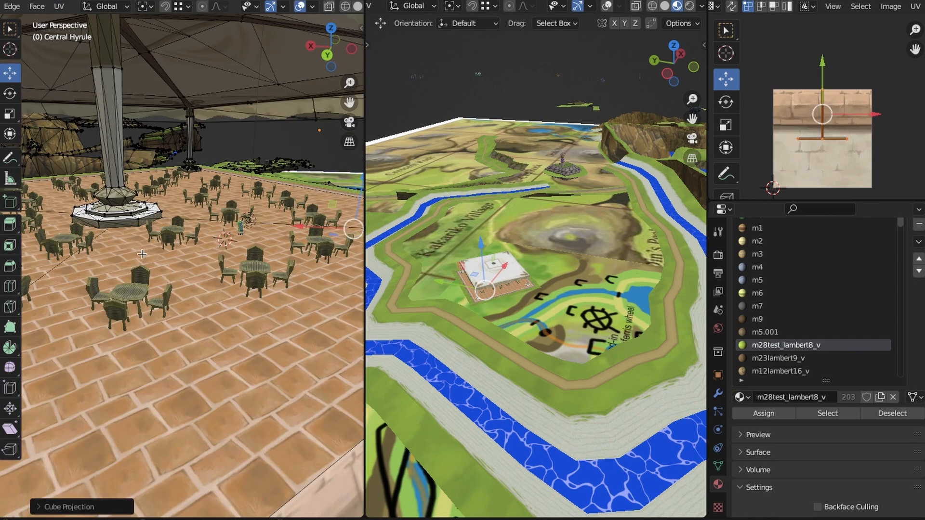
Unwrap the selected faces at the terrace's edge, then select all of their UVs and rotate them 90 degrees
mouse_move(202, 241)
middle_down()
mouse_move(270, 251)
mouse_move(212, 231)
middle_up()
click(59, 7)
click(81, 22)
mouse_move(748, 126)
mouse_down()
mouse_move(761, 160)
mouse_move(785, 163)
mouse_up()
key(r)
key(9)
key(0)
key(Return)
Stretch the rotated UVs along the Y axis in two passes, by a factor of 2 and by a factor of 10
key(s)
key(y)
key(1)
key(0)
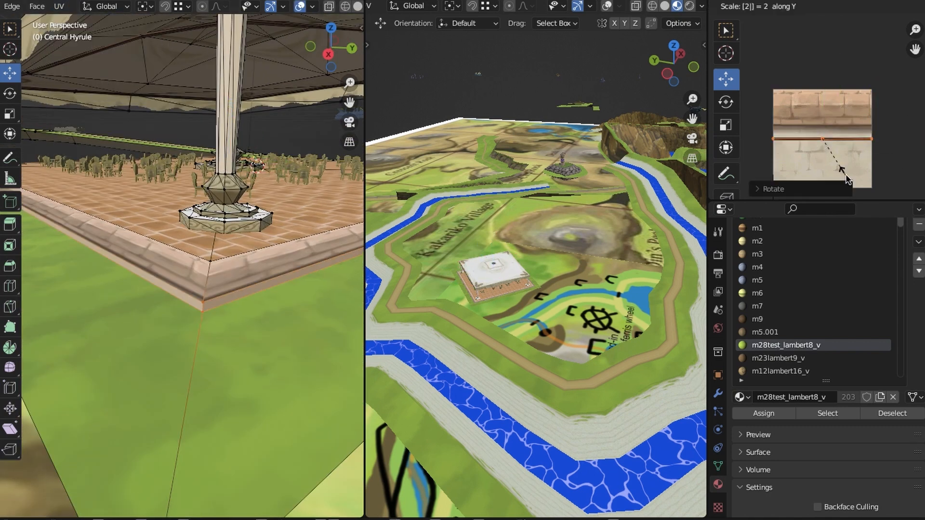
key(Return)
key(s)
key(y)
key(1)
key(0)
key(Return)
middle_drag(270, 140, 276, 130)
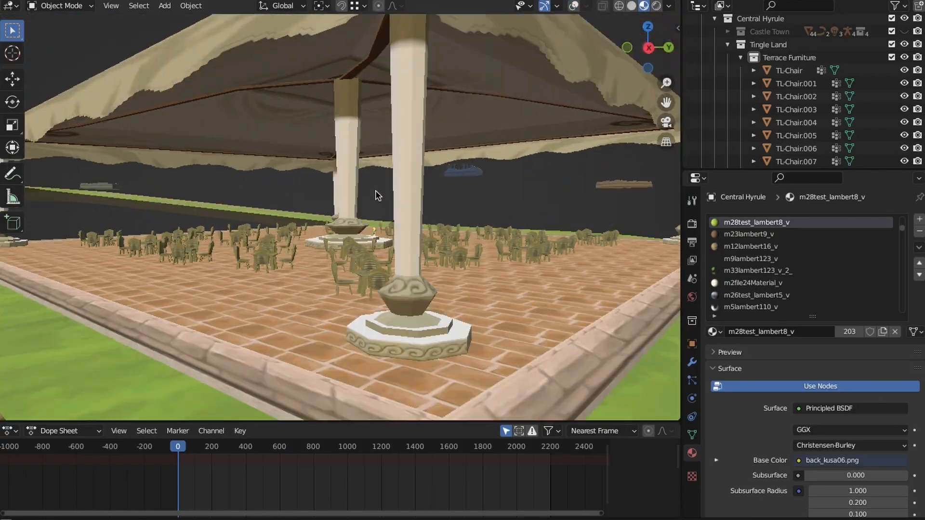
middle_drag(375, 190, 403, 220)
scroll(400, 221, down, 5)
scroll(394, 237, up, 4)
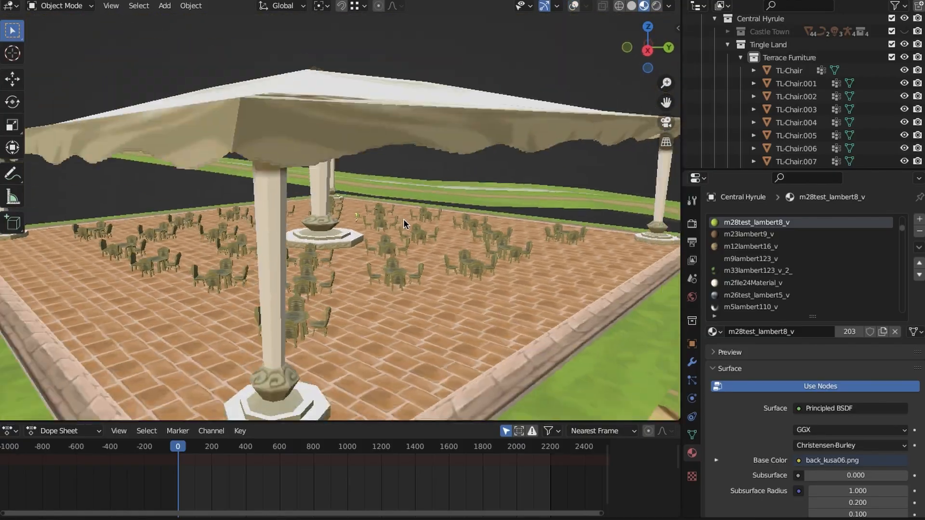